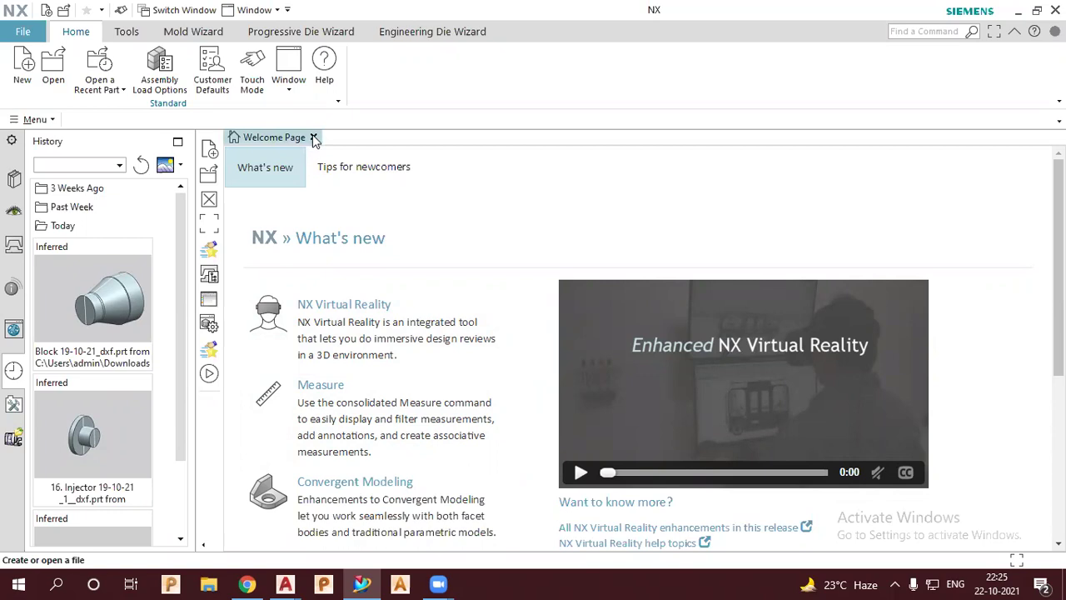
- Close the Welcome Page tab to reach the blank NX start screen
left_click(209, 200)
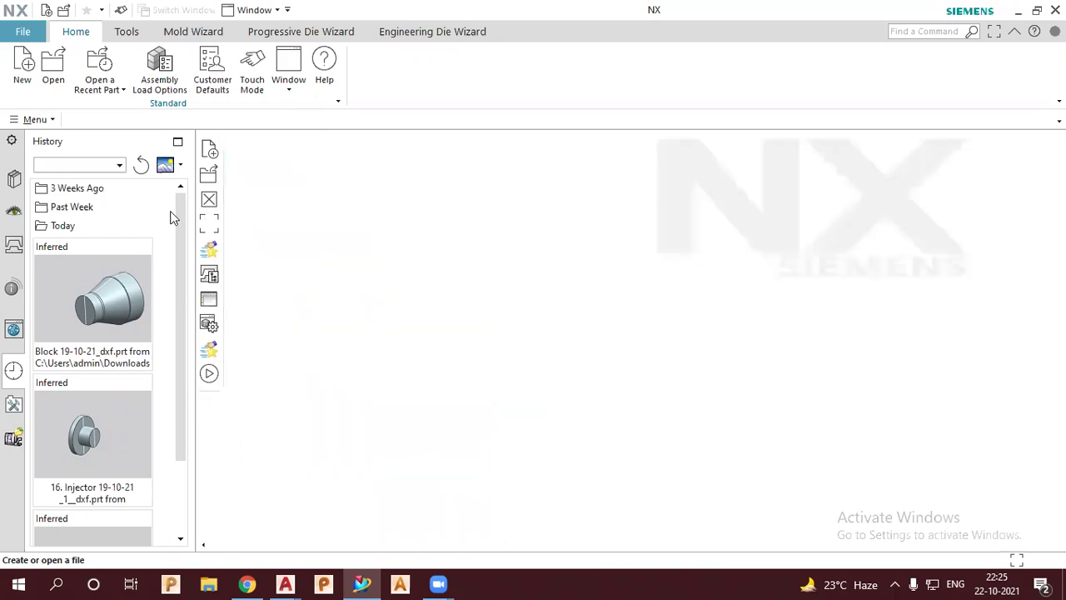
left_click(170, 211)
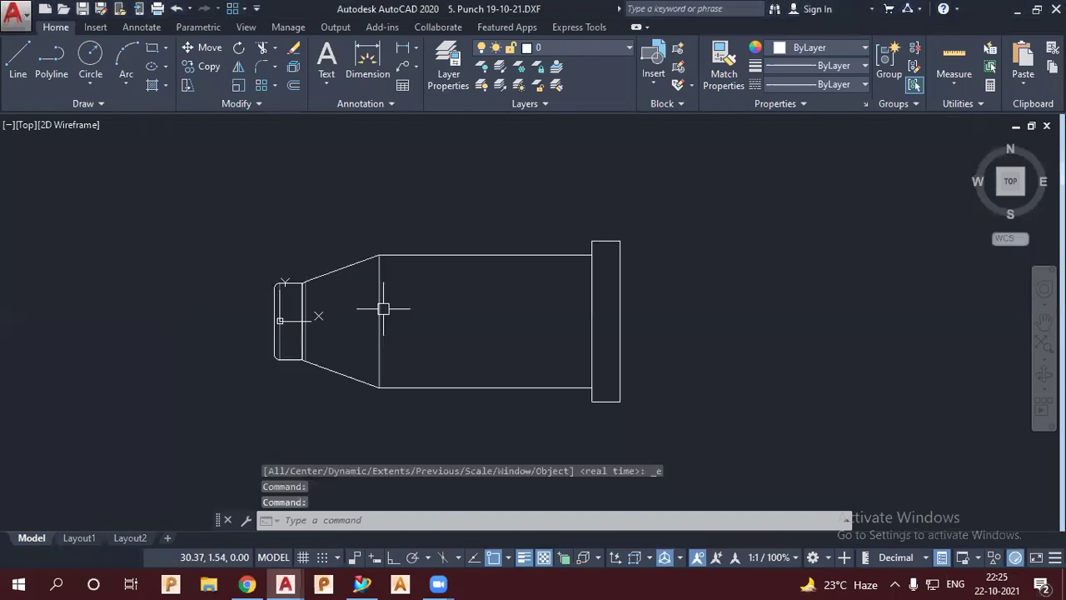
scroll(387, 320, "up", 2)
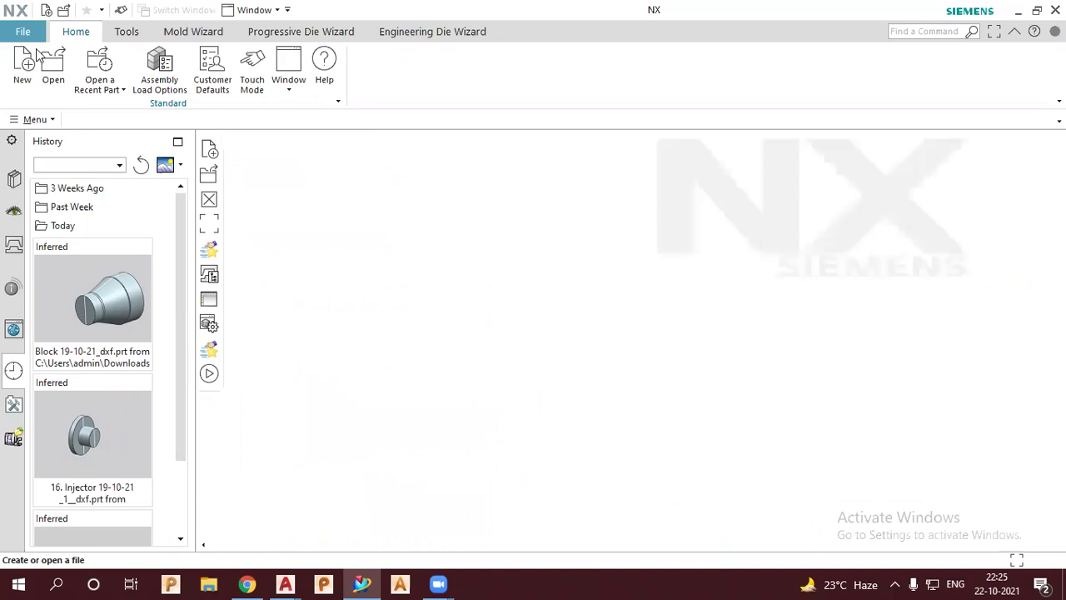
- Open 5. Punch 19-10-21.DXF from Downloads, with Files of type set to All Files
left_click(53, 71)
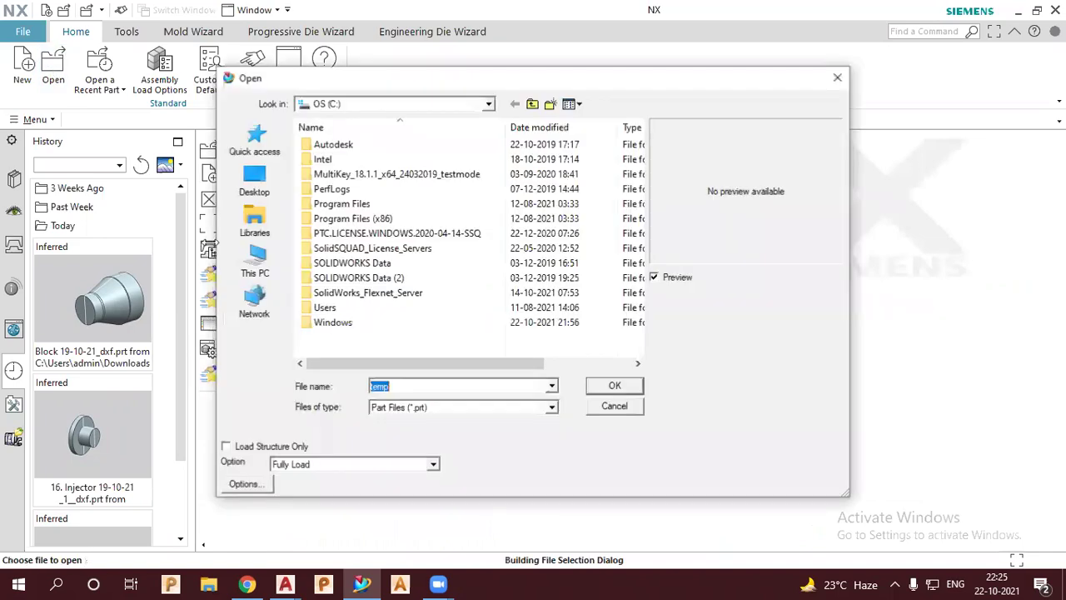
left_click(466, 414)
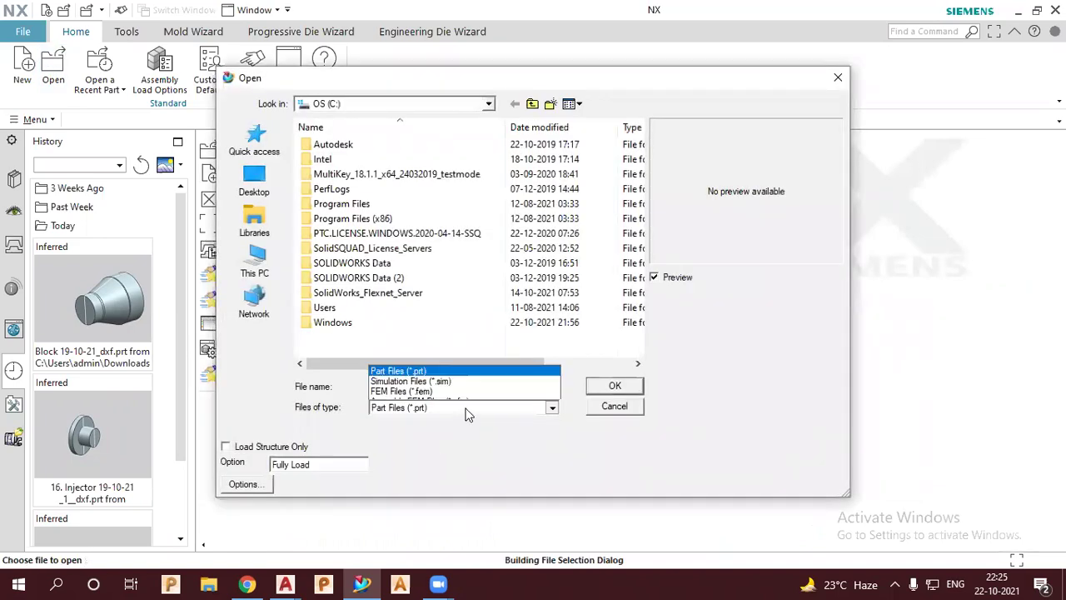
left_click(438, 392)
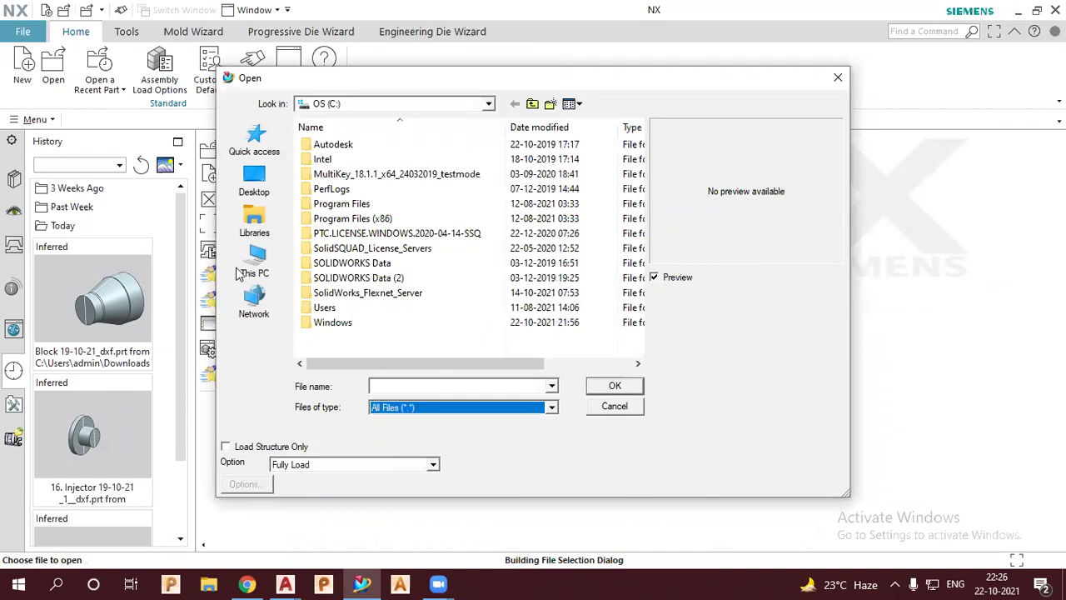
key("BackSpace")
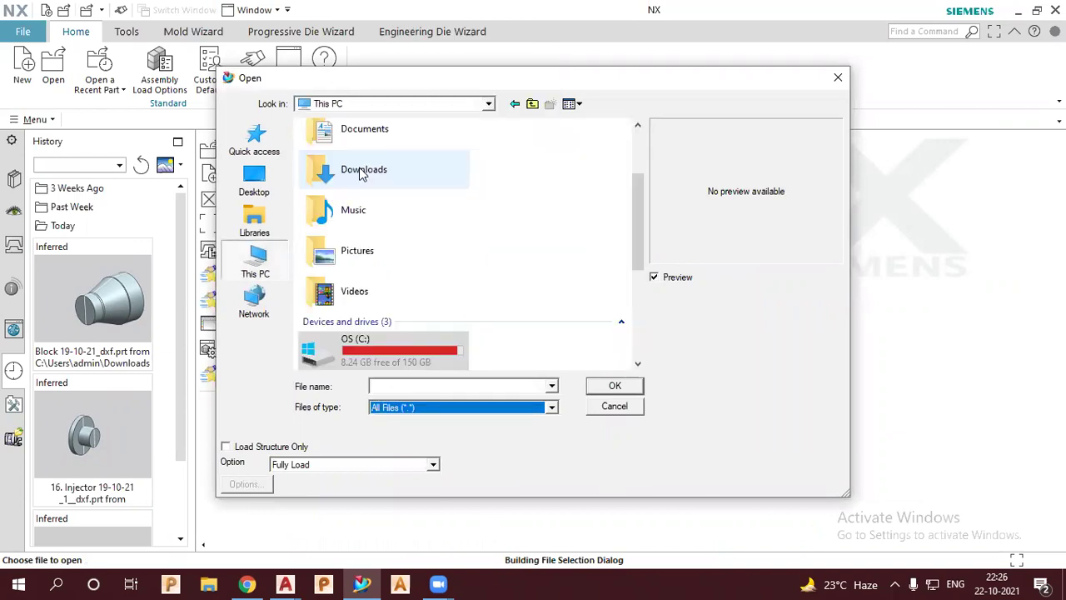
double_click(361, 171)
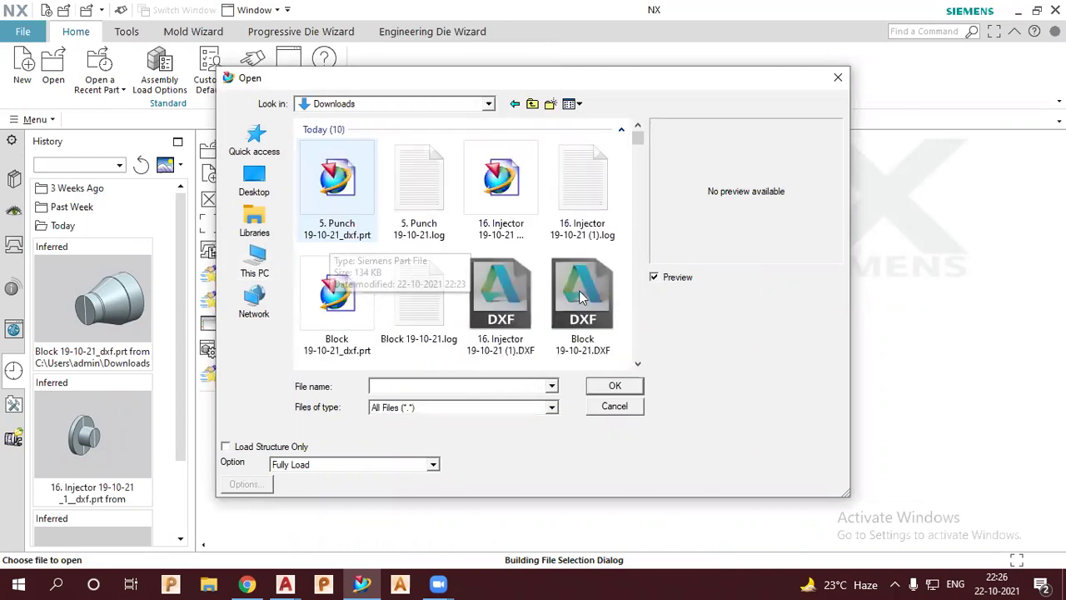
left_click(519, 312)
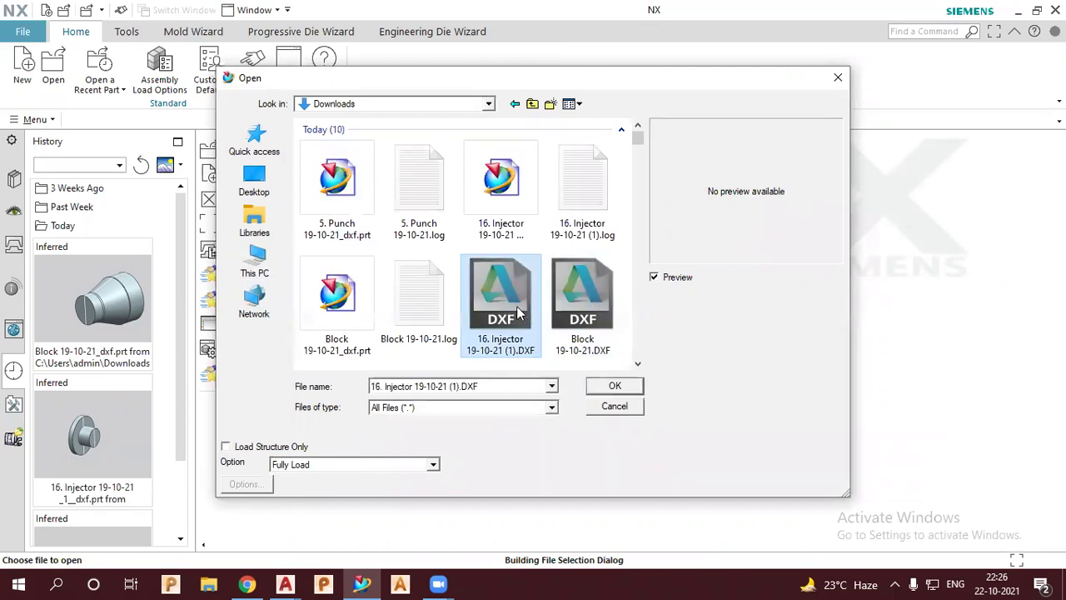
scroll(508, 317, "down", 2)
left_click(368, 301)
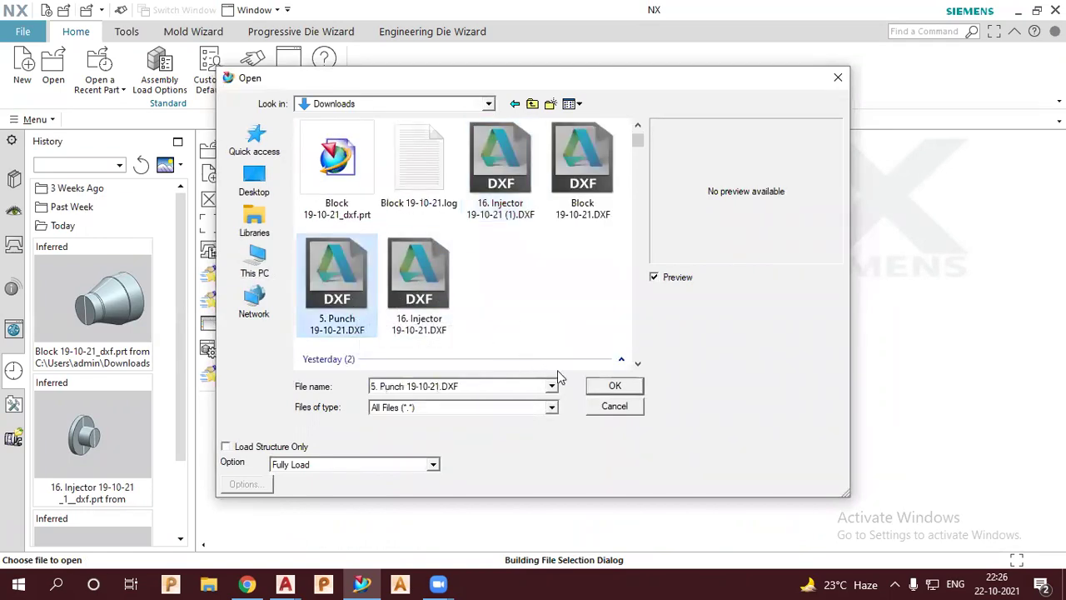
left_click(602, 389)
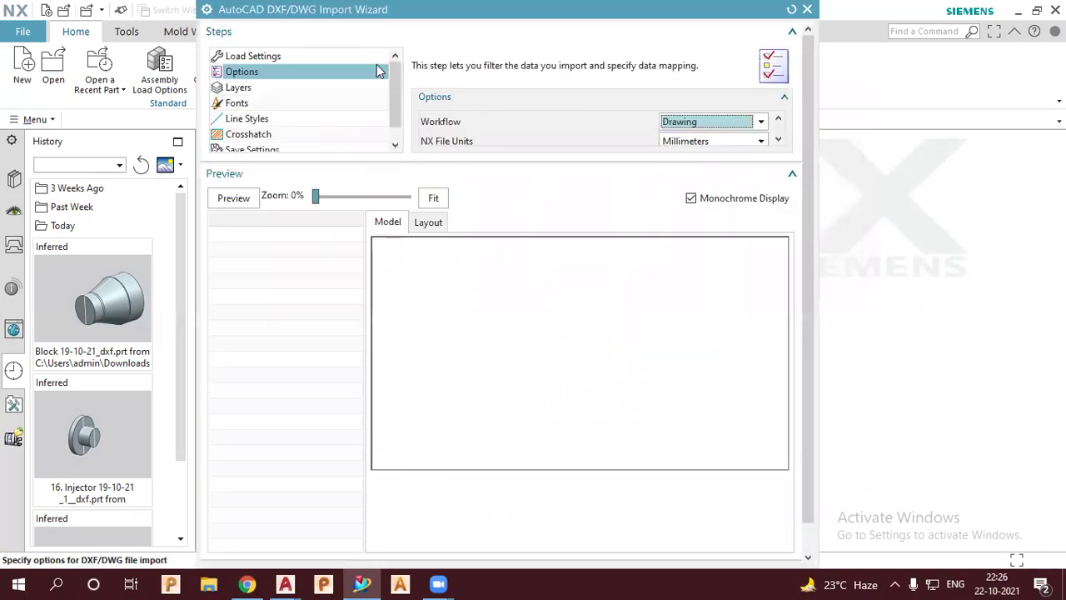
- Finish the DXF/DWG Import Wizard using the Drawing workflow in millimetres
mouse_move(471, 2)
left_mouse_down()
mouse_move(472, 188)
mouse_move(500, 39)
left_mouse_up()
left_click_drag(838, 280, 832, 352)
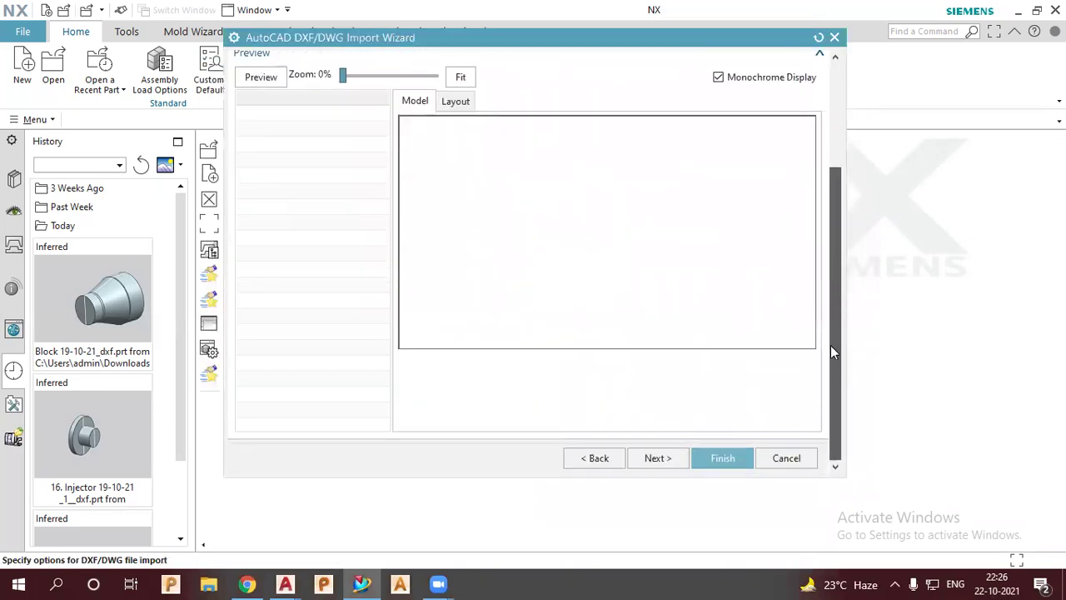
left_click(722, 459)
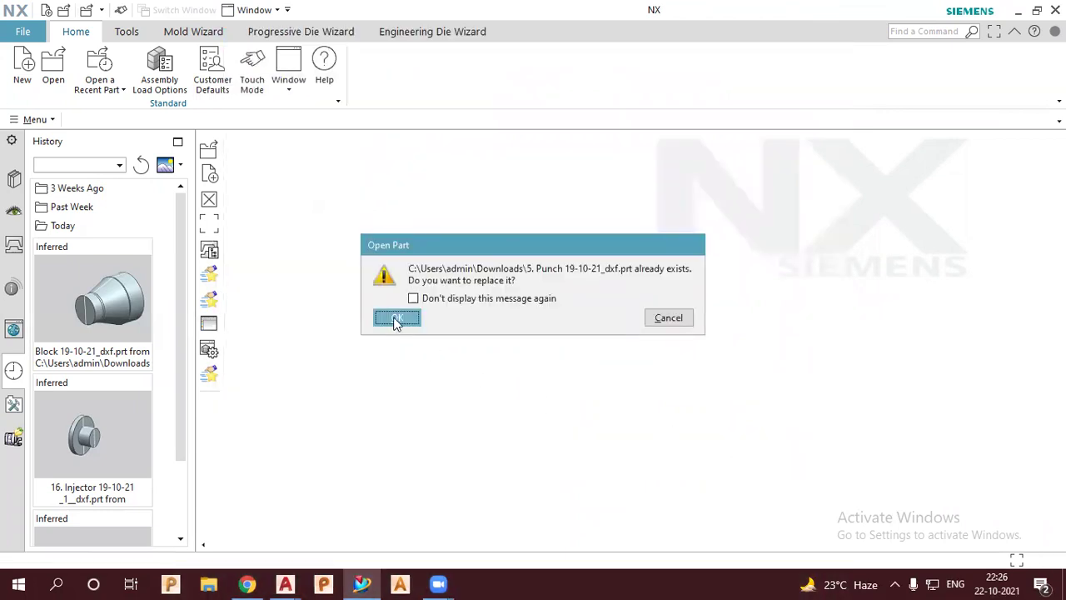
- Replace the existing part with 5. Punch 19-10-21_dxf.prt and zoom onto the outline
left_click(396, 319)
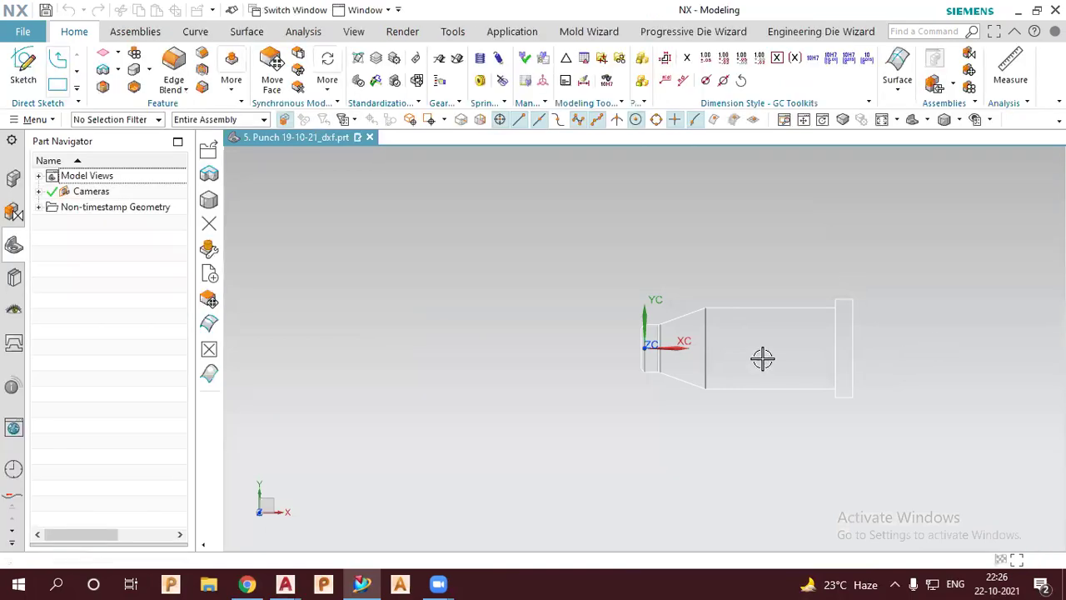
scroll(762, 358, "up", 4)
scroll(674, 381, "down", 1)
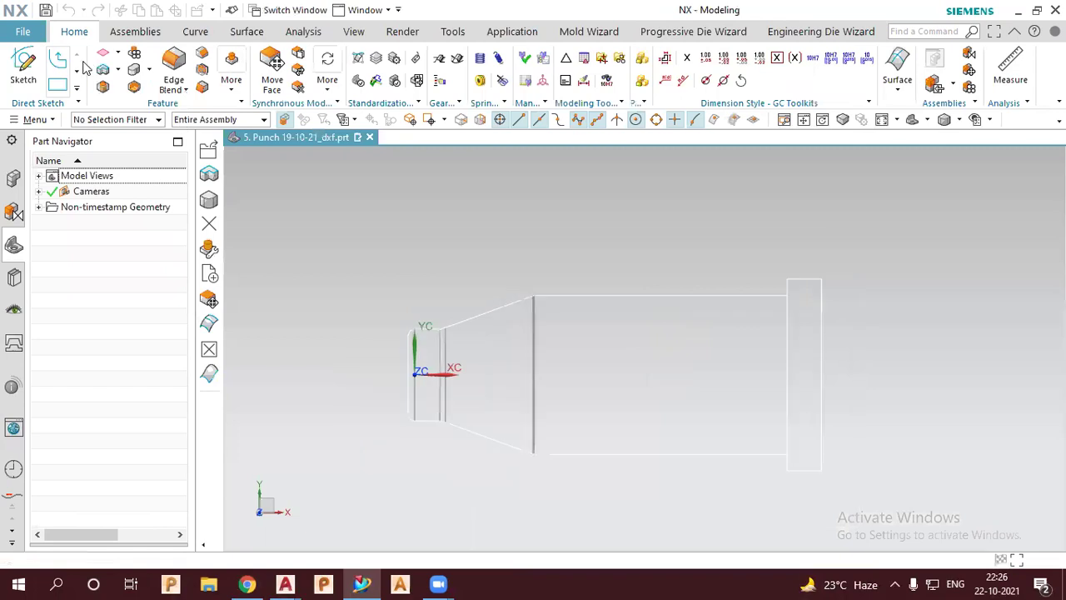
- Draw a horizontal centre line from the origin to the punch's right end, then start Revolve
key("z")
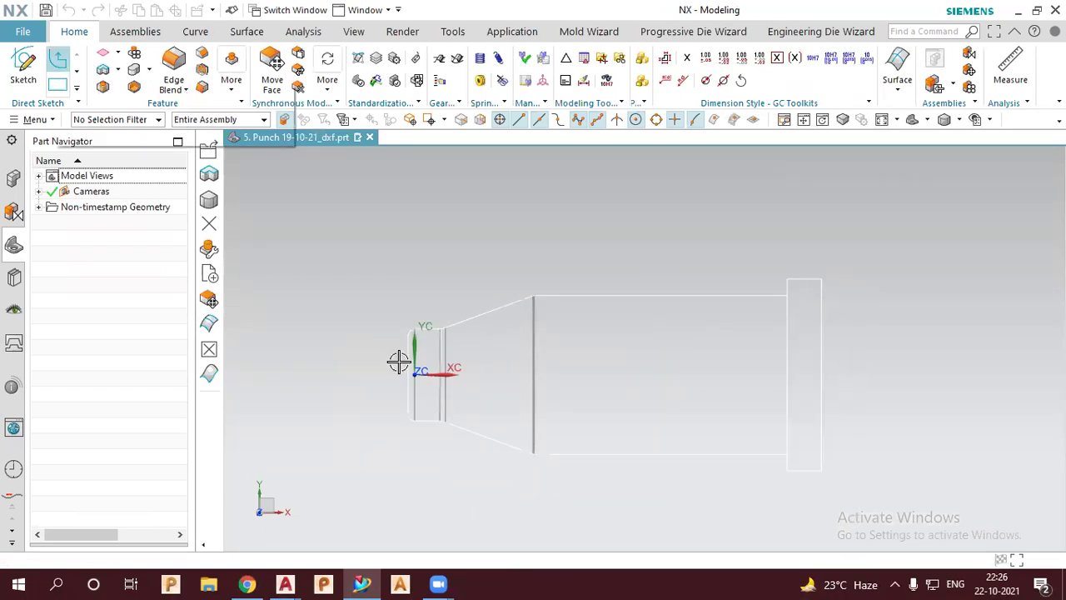
left_click(403, 375)
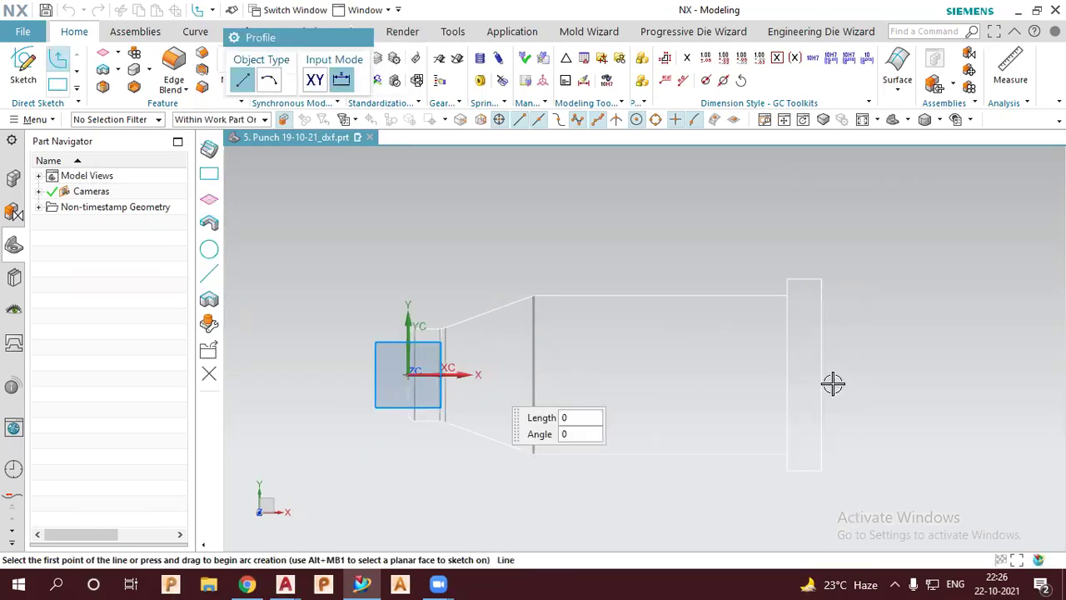
left_click(889, 383)
key("Escape")
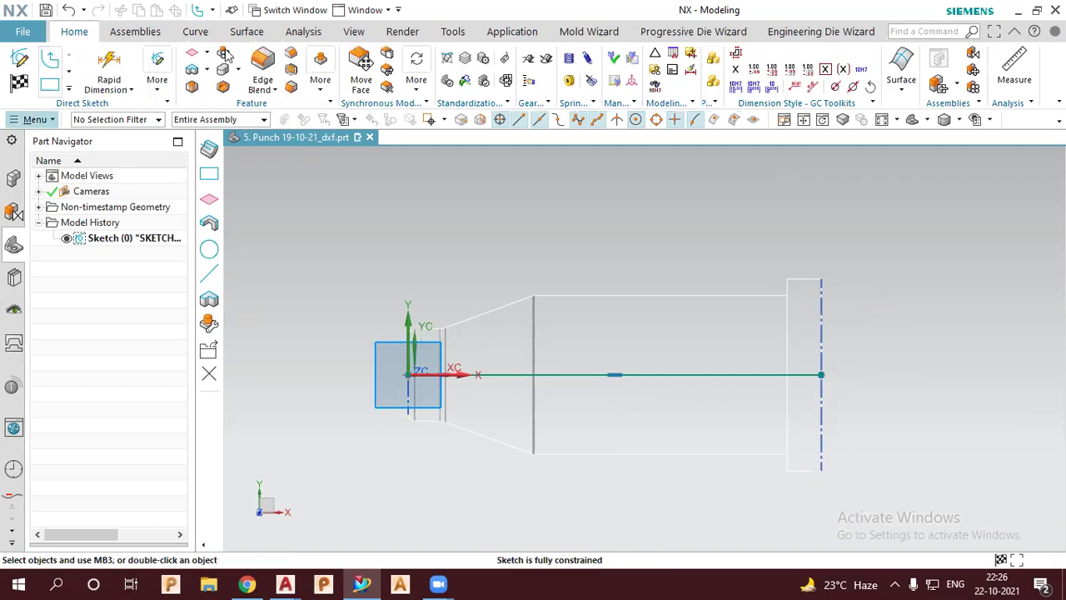
left_click(208, 70)
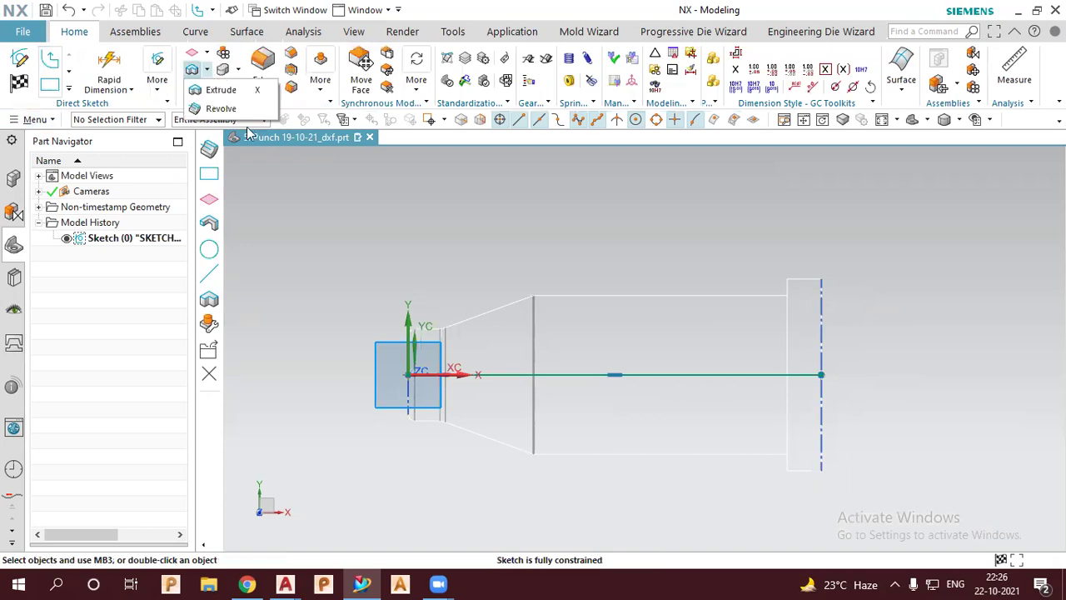
left_click(697, 381)
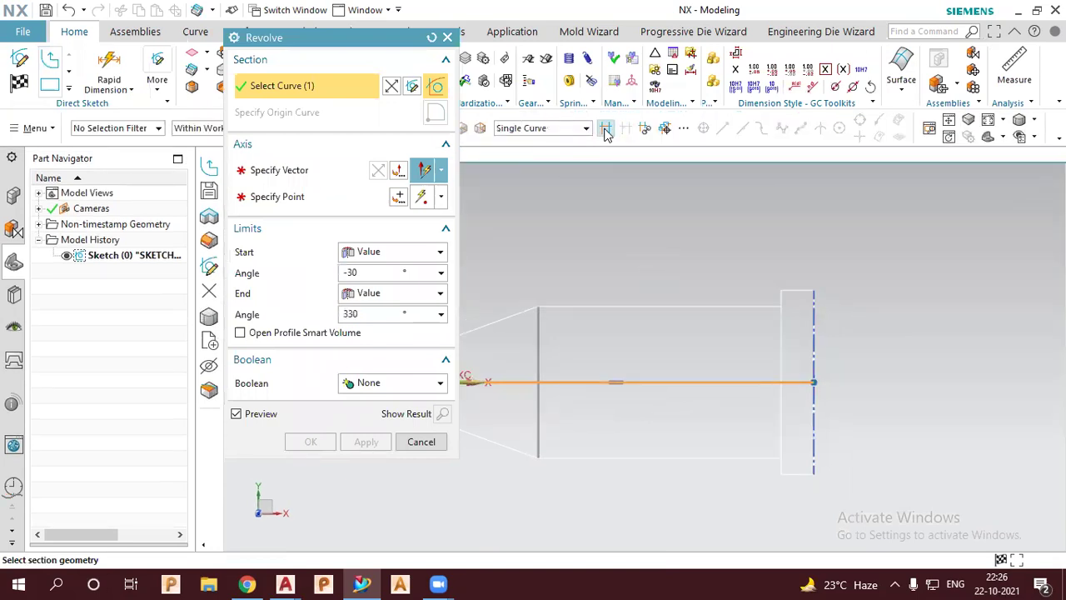
- Select all 12 punch outline curves as the revolve profile
left_click(812, 341)
left_click(789, 292)
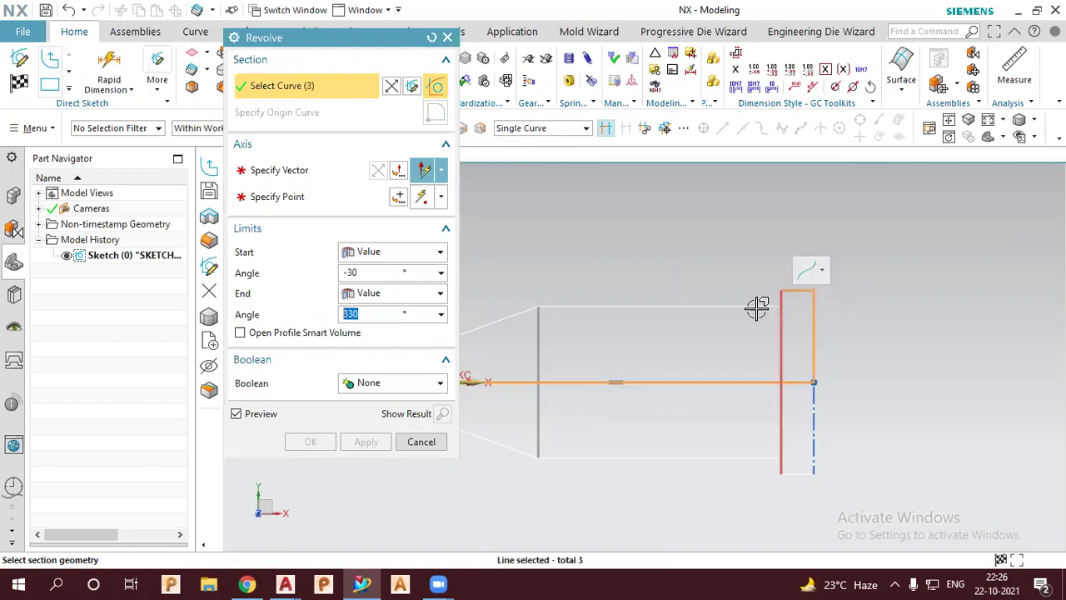
left_click(541, 307)
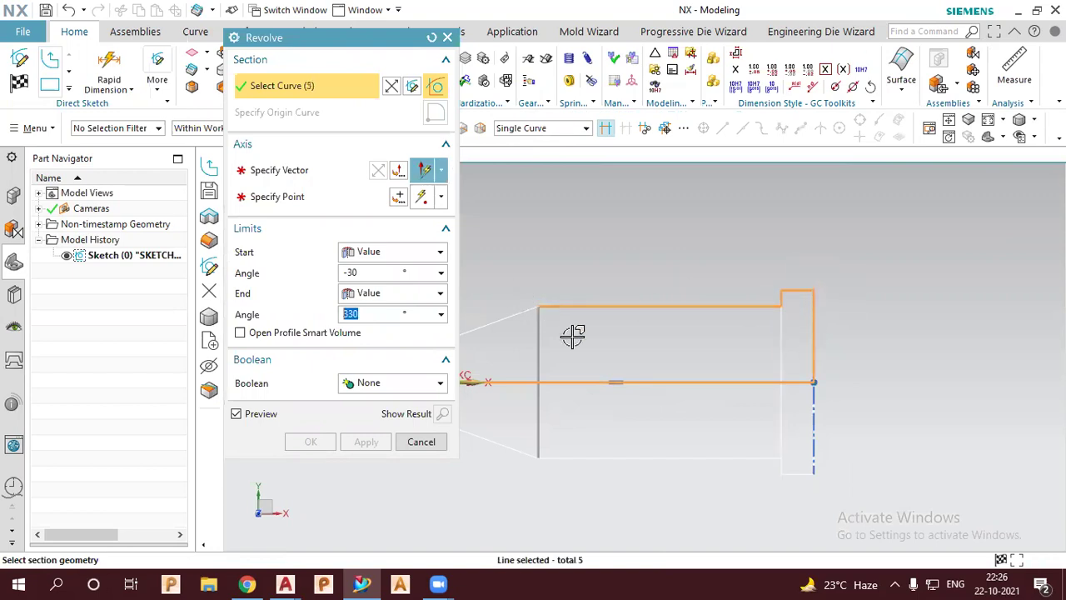
scroll(573, 335, "up", 3)
scroll(611, 340, "up", 3)
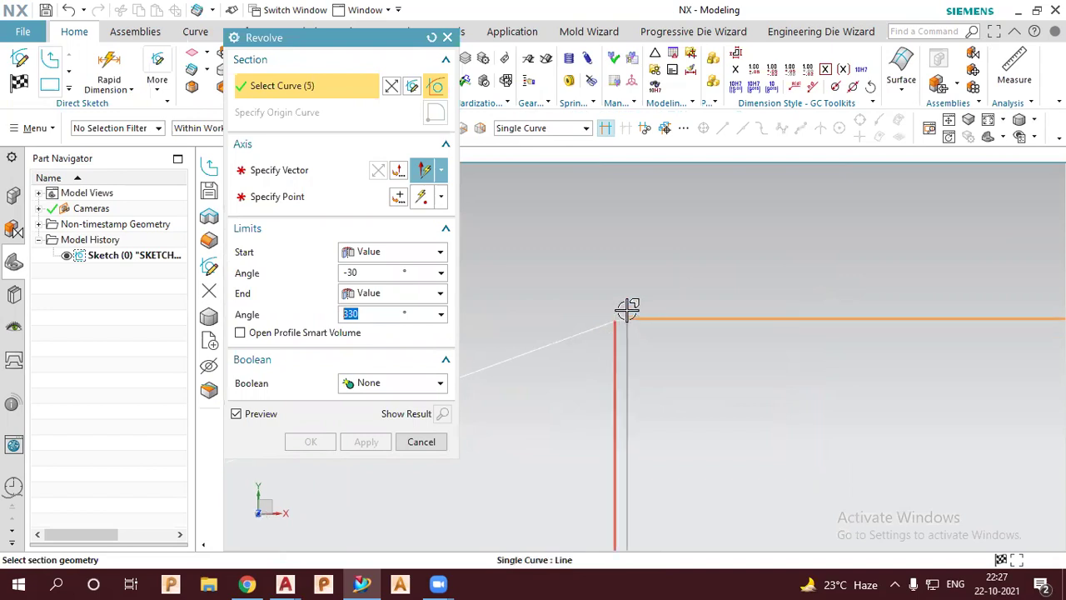
left_click(597, 315)
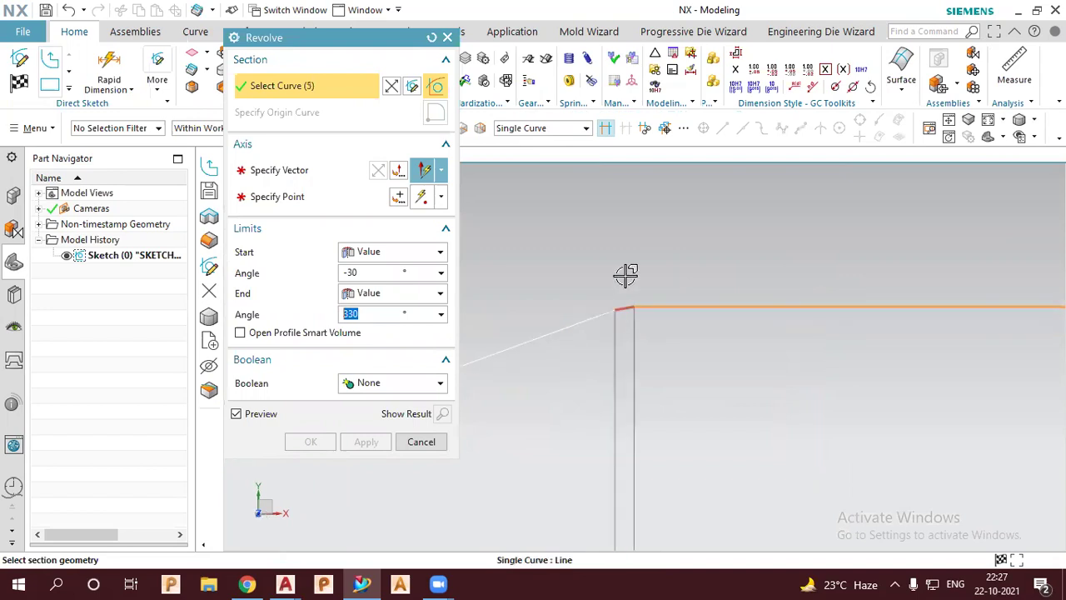
middle_click(823, 279)
scroll(761, 266, "down", 2)
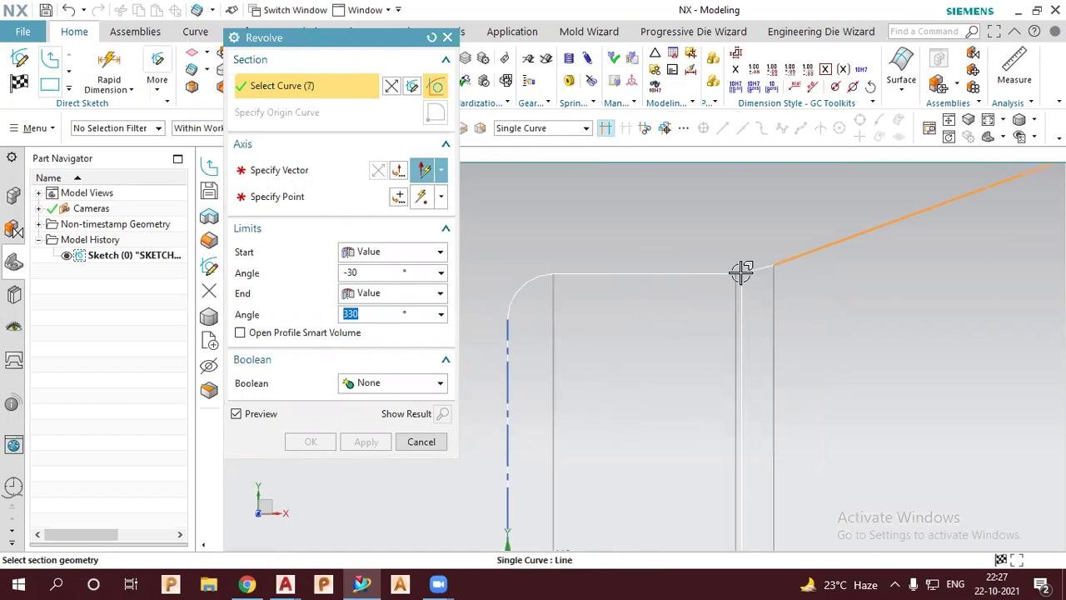
left_click(740, 272)
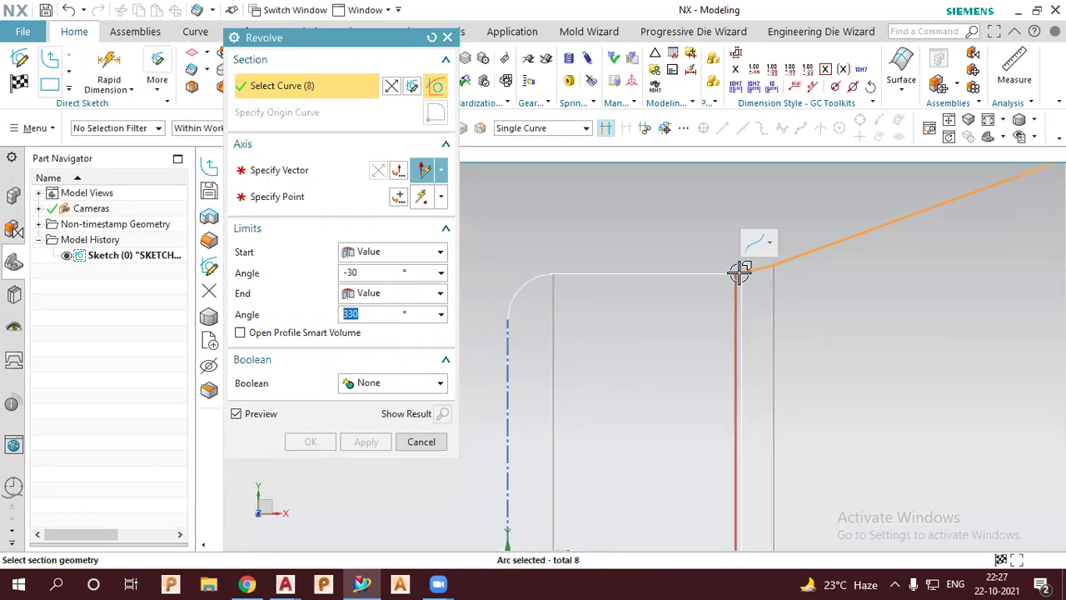
left_click(528, 277)
left_click(500, 333)
scroll(483, 344, "down", 3)
left_click(522, 381)
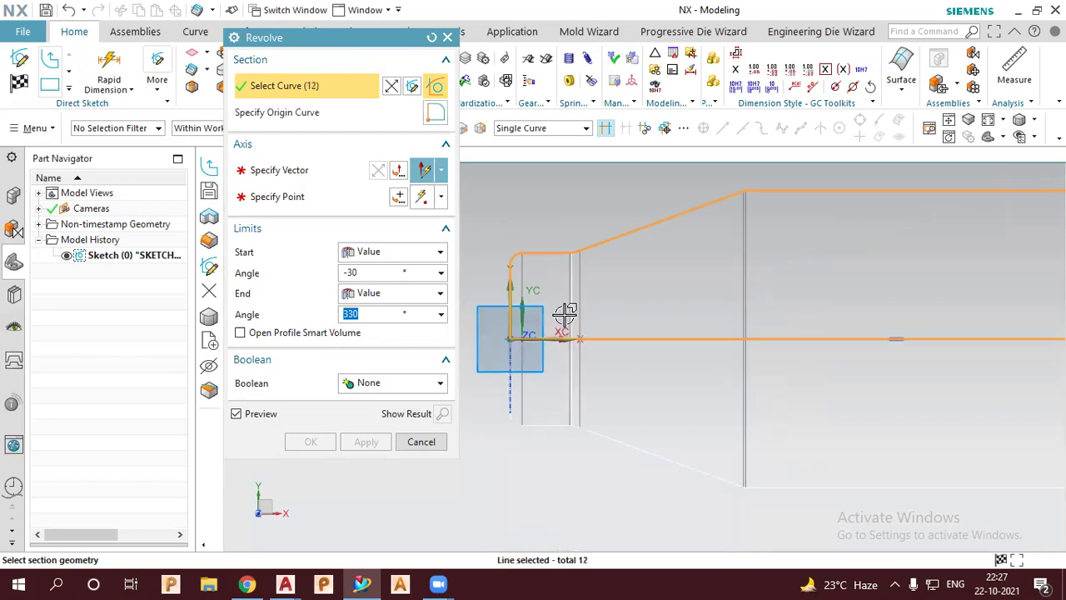
- Use the centre line as the revolve axis and create the solid punch body
scroll(564, 314, "down", 2)
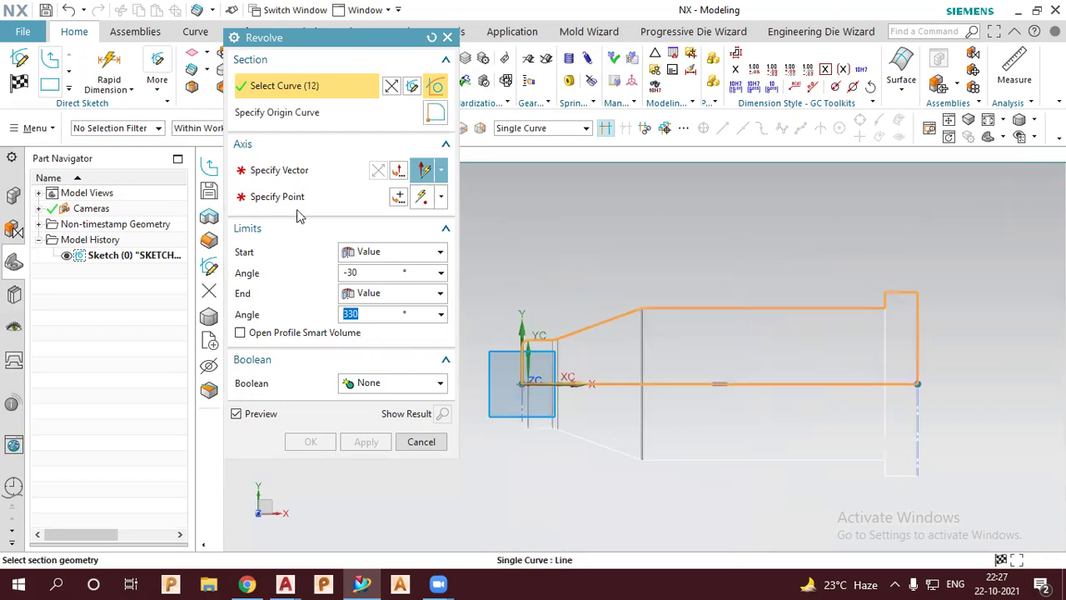
left_click(286, 171)
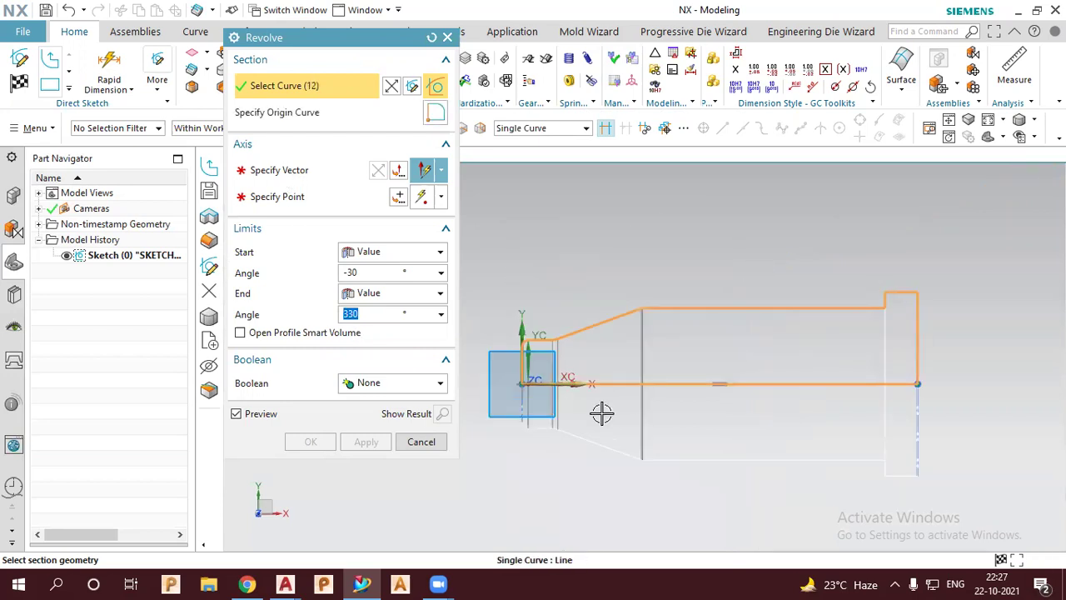
left_click(686, 384)
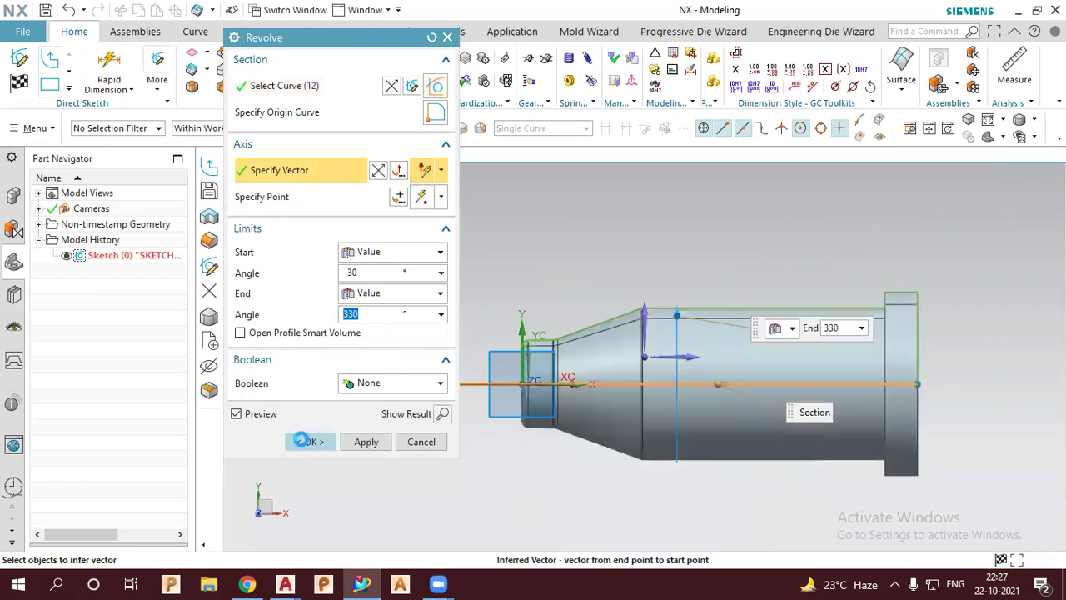
middle_click(412, 335)
mouse_move(527, 353)
middle_mouse_down()
mouse_move(533, 375)
mouse_move(519, 350)
mouse_move(452, 333)
mouse_move(405, 353)
mouse_move(400, 340)
middle_mouse_up()
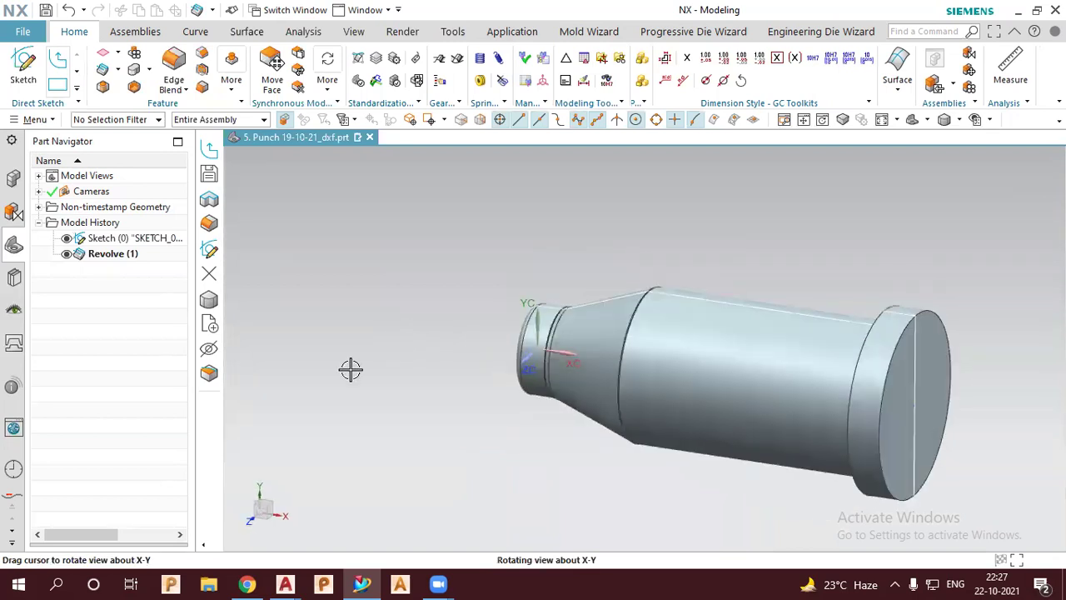
- Save the punch part and switch to the Drafting application
mouse_move(497, 317)
middle_mouse_down()
mouse_move(554, 350)
mouse_move(578, 309)
mouse_move(535, 310)
mouse_move(504, 269)
middle_mouse_up()
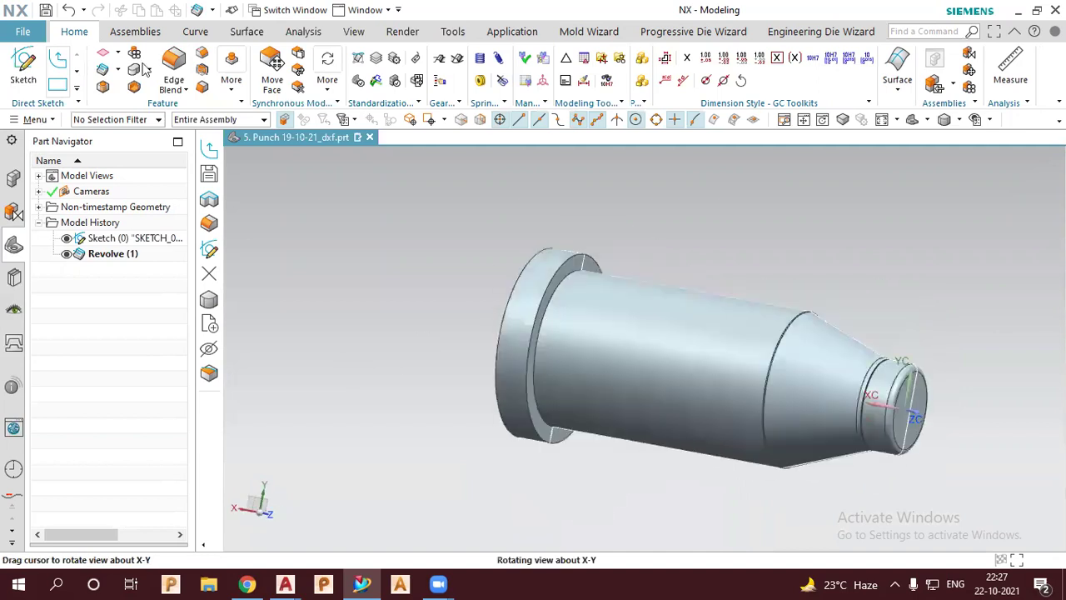
left_click(44, 10)
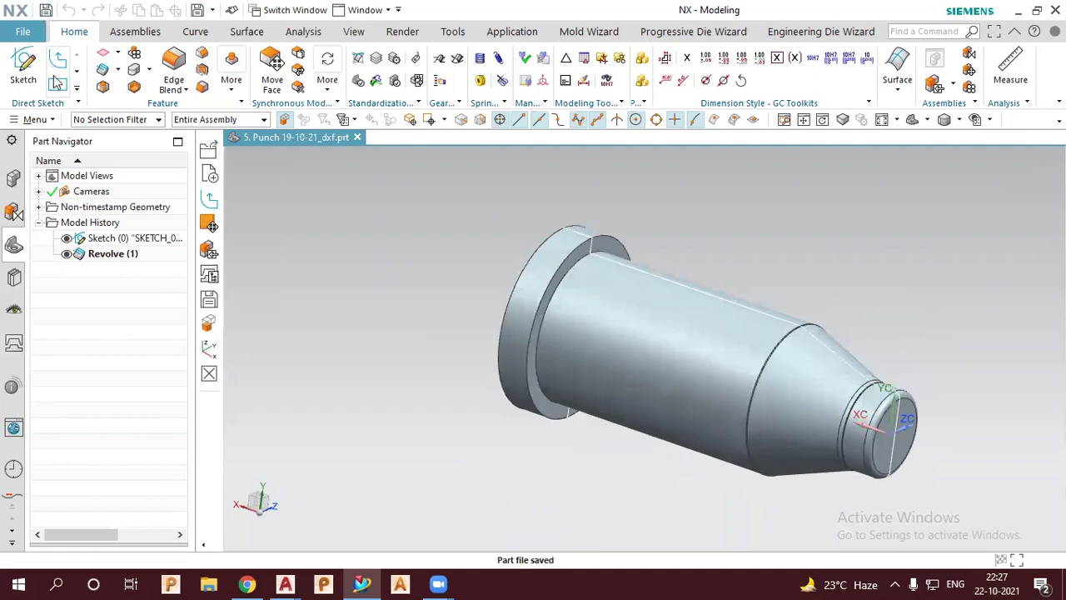
key("alt+f")
left_click(190, 102)
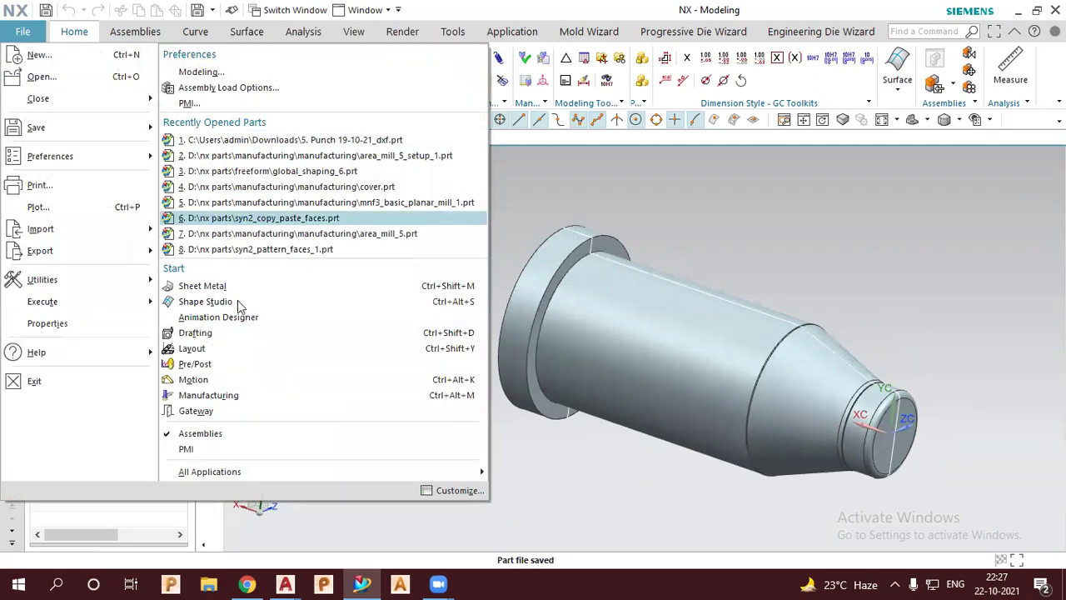
left_click(231, 340)
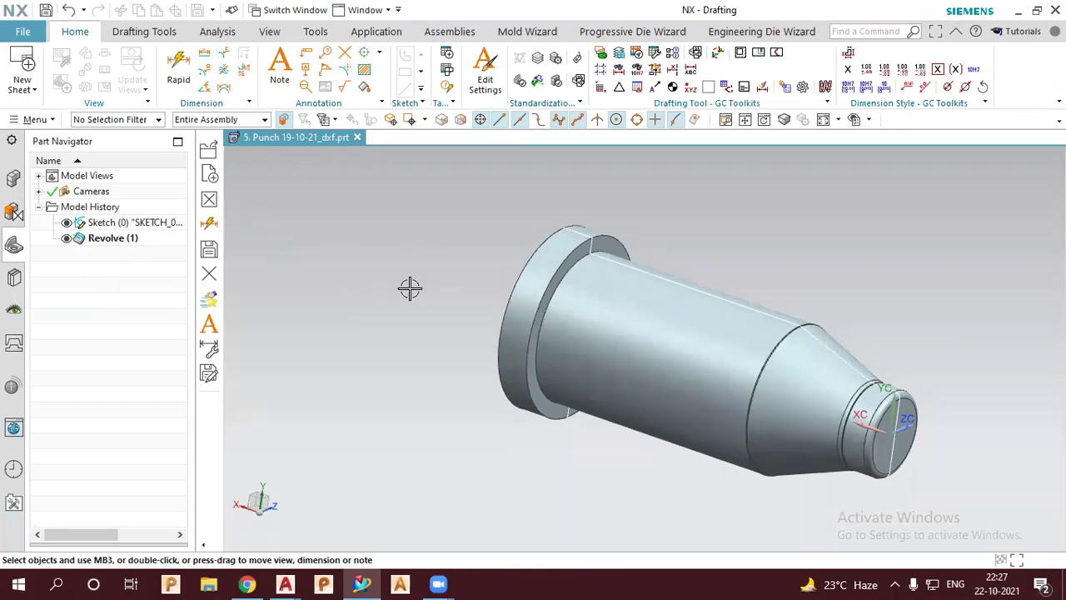
- Create Sheet 1 from the A3 - Size template, skipping title-block fields and the View Creation Wizard
key("ctrl+f")
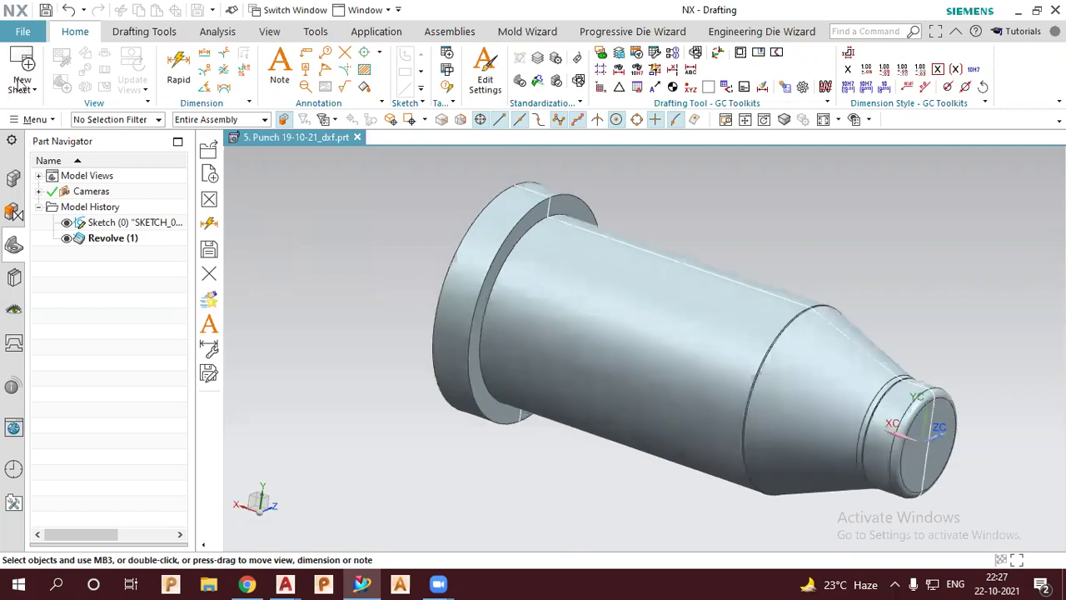
left_click(25, 97)
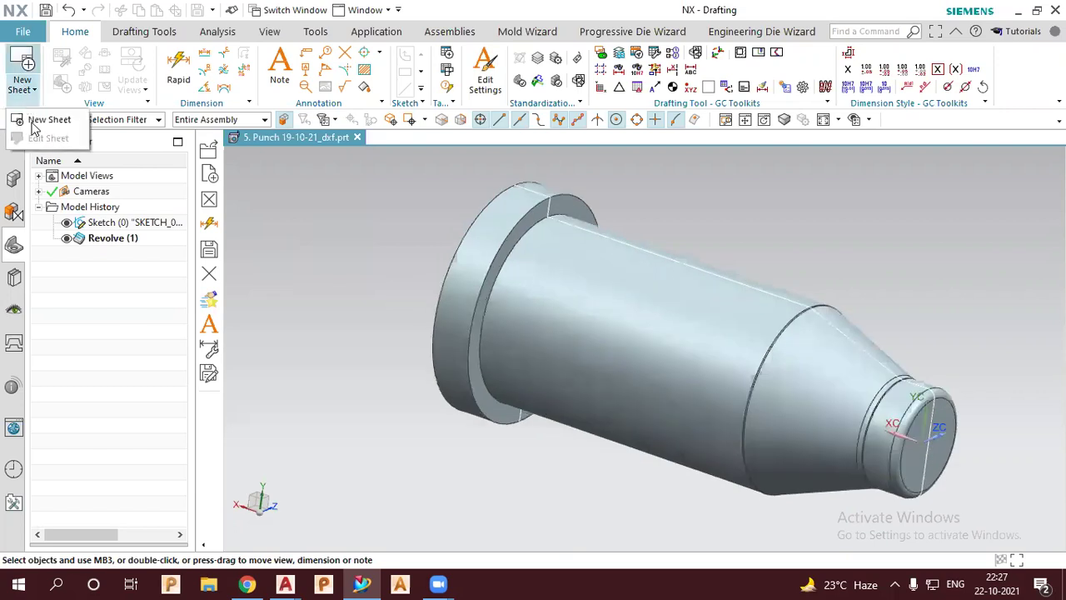
left_click(33, 125)
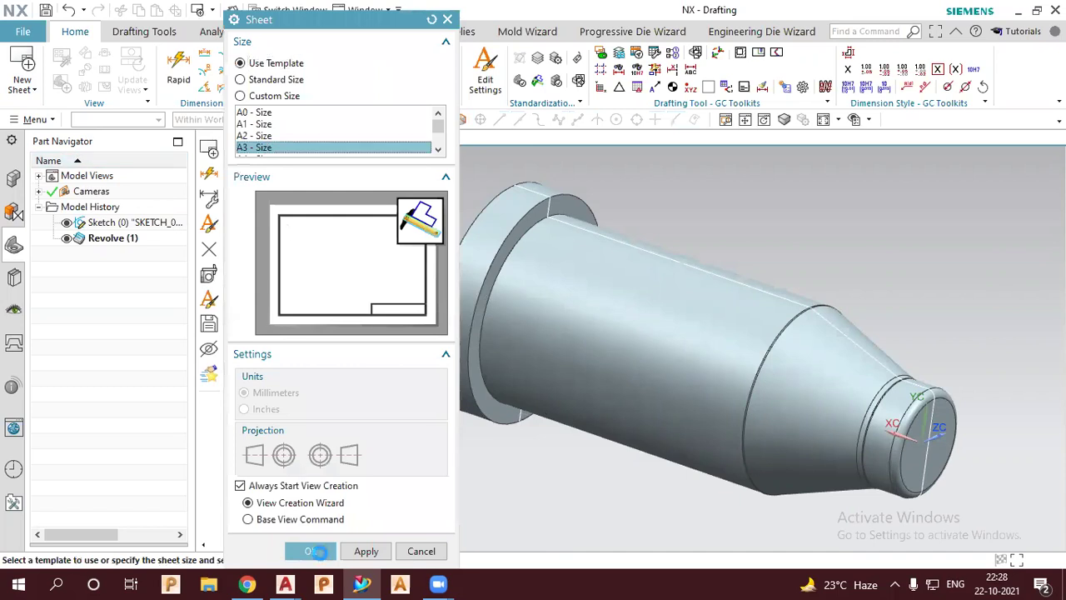
left_click(315, 550)
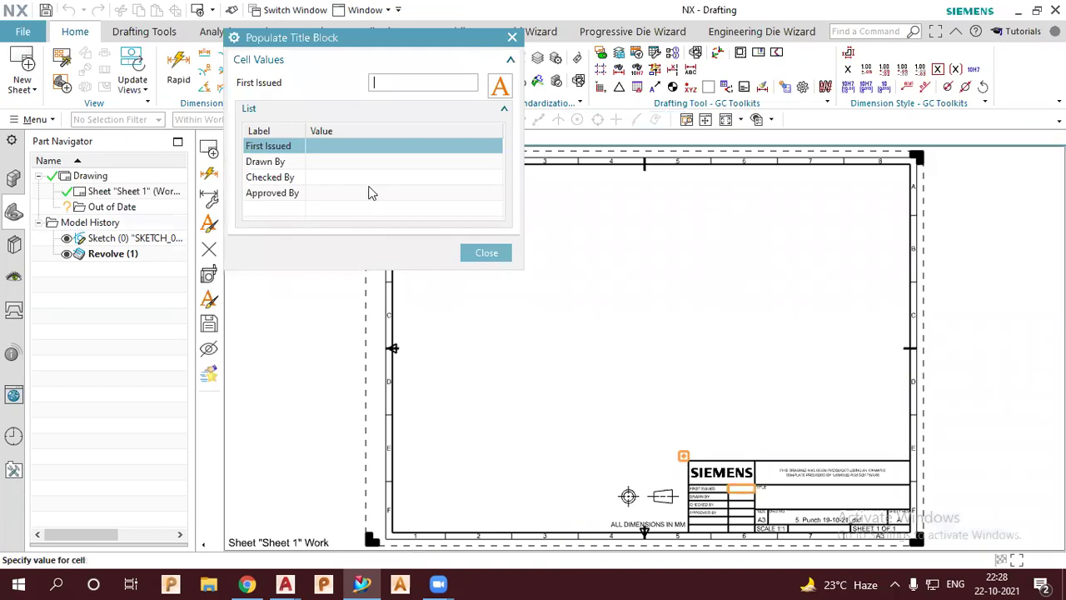
left_click(286, 177)
key("Return")
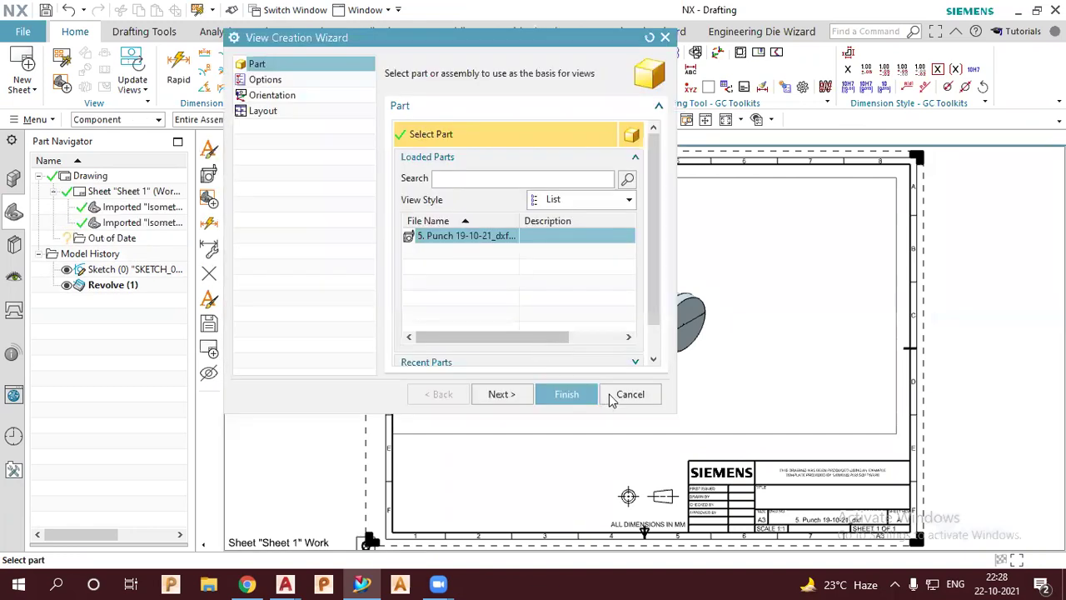
left_click(610, 397)
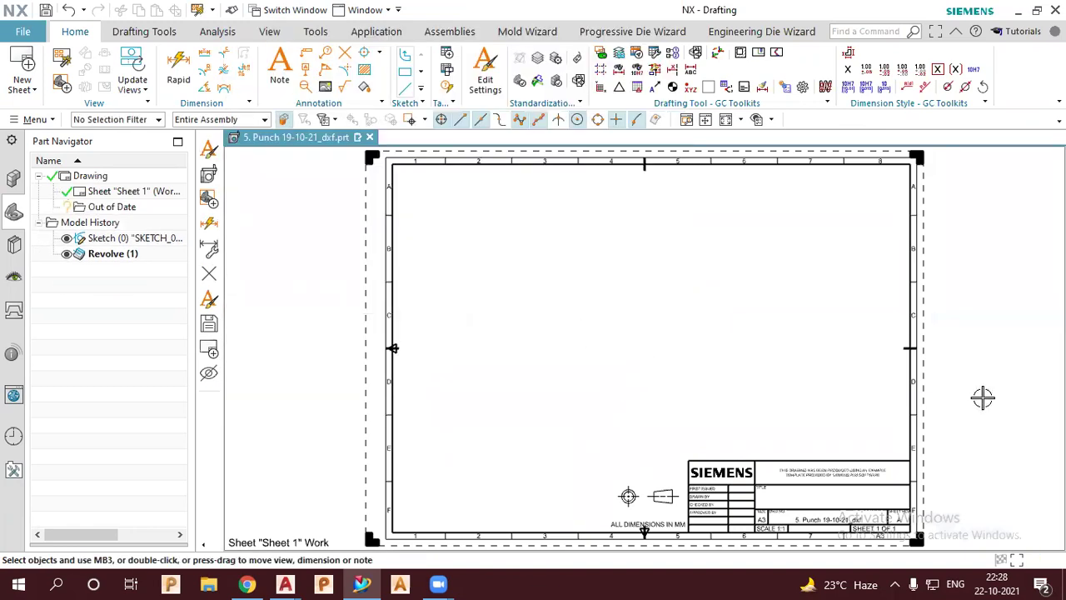
- Place a Top base view of the punch with a projected circular end view to its right
left_click(142, 93)
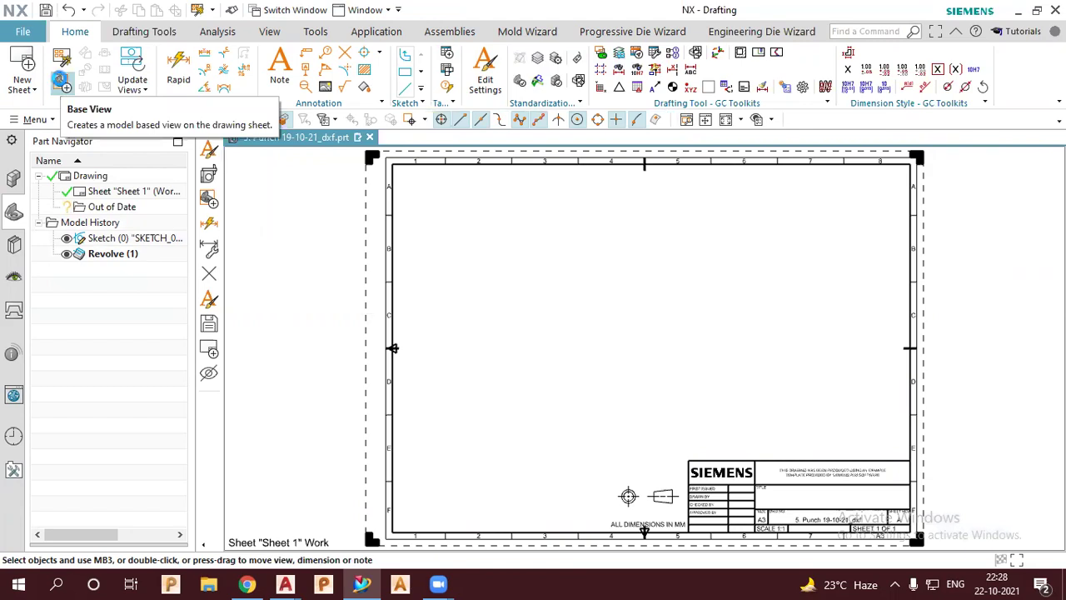
left_click(61, 81)
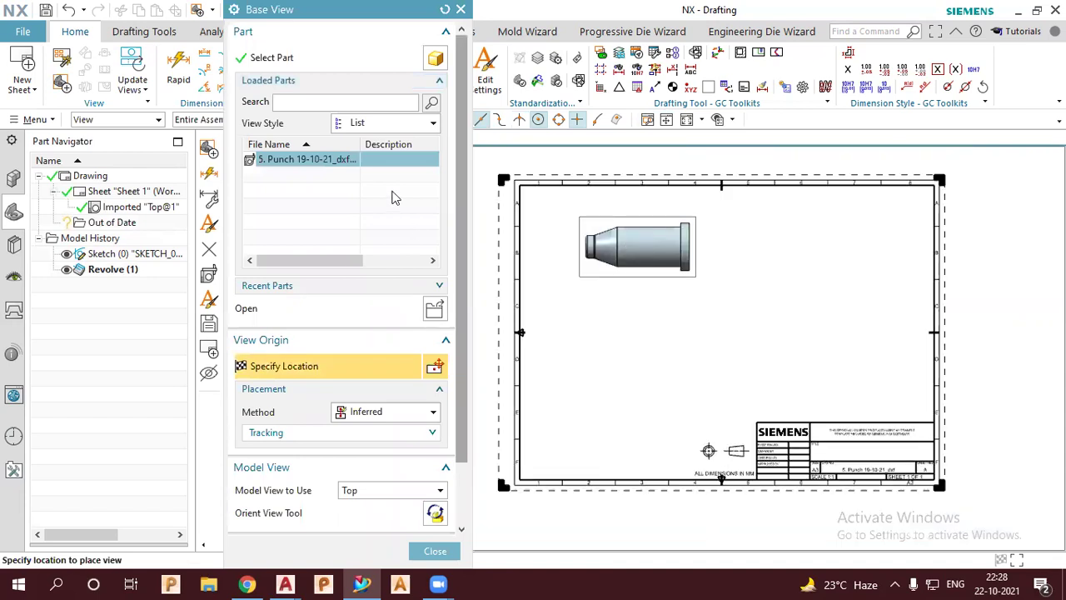
mouse_move(306, 159)
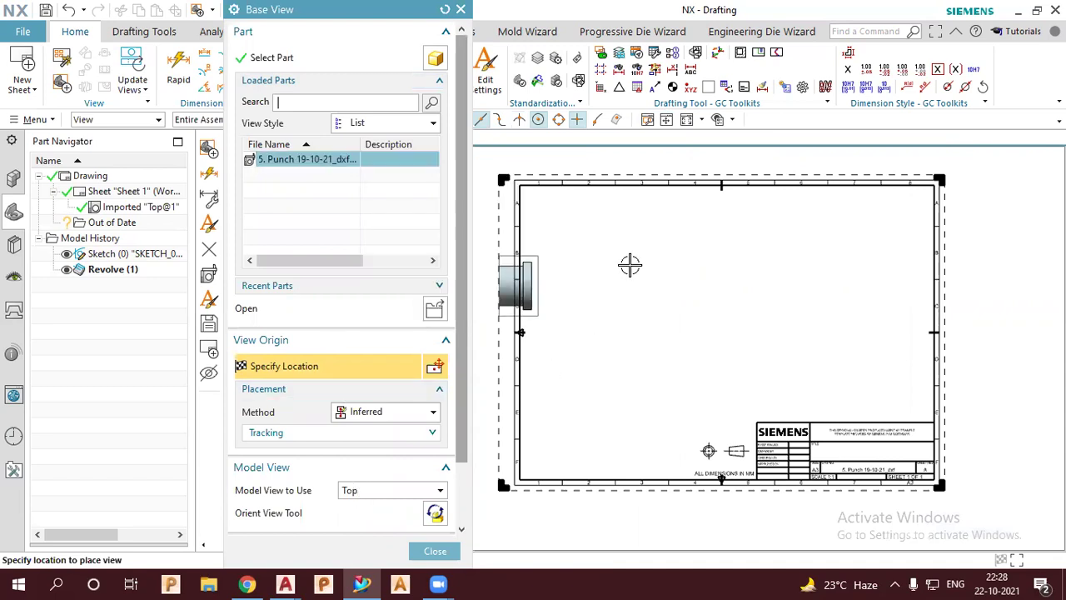
left_click(630, 259)
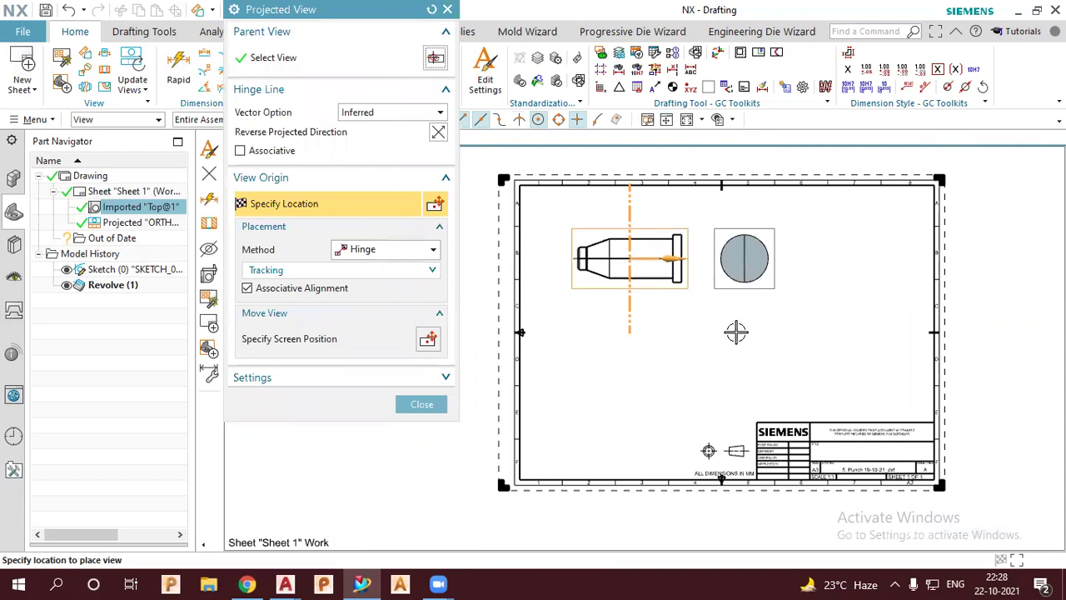
left_click(726, 334)
key("Escape")
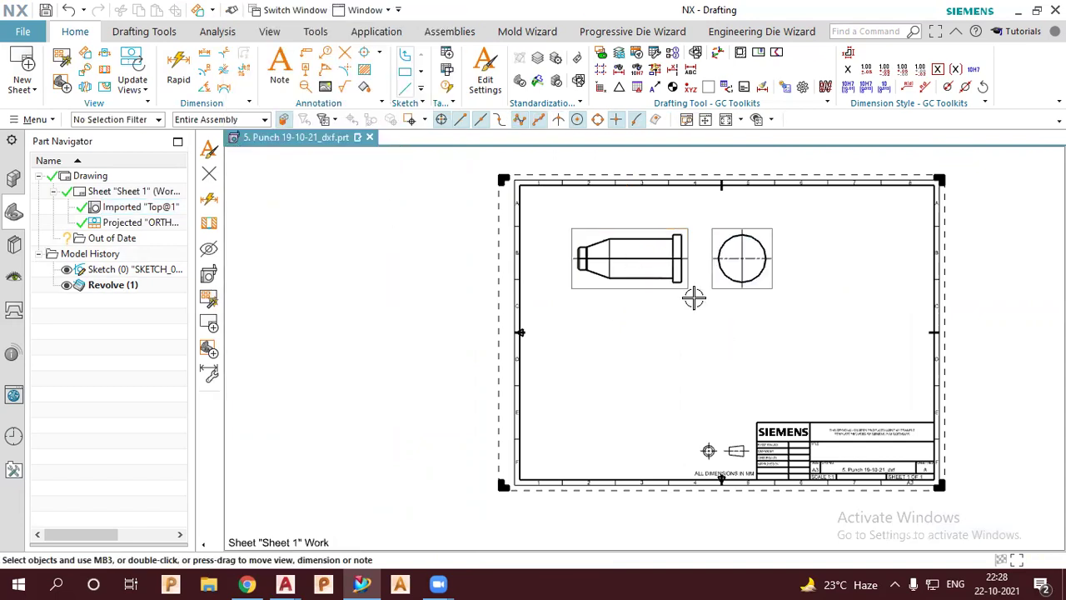
scroll(695, 298, "up", 1)
scroll(626, 286, "up", 1)
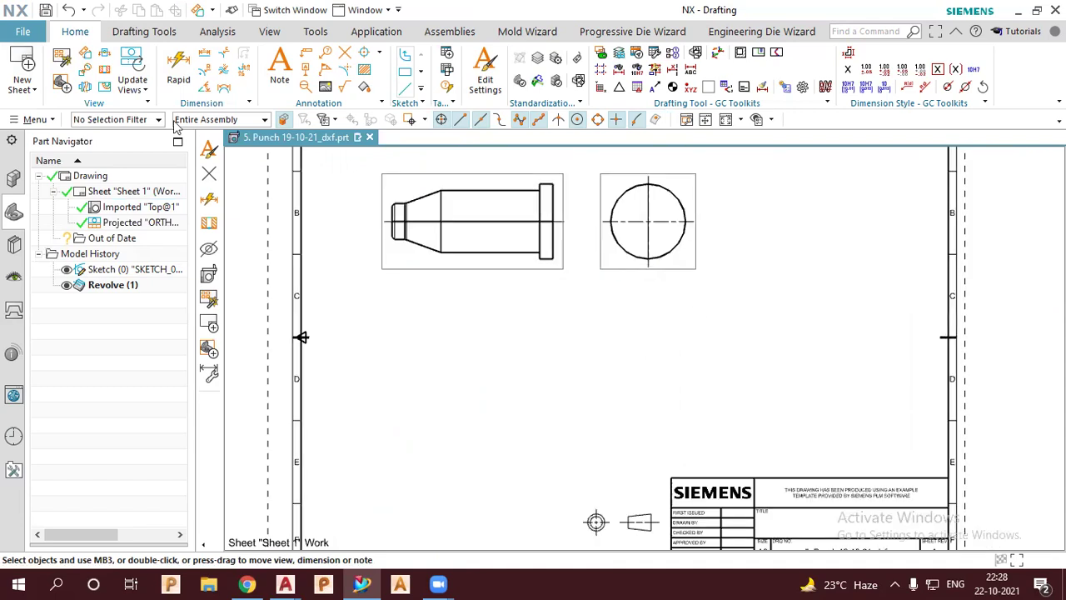
- Add an Isometric base view, reoriented with the Orient View Tool, at the sheet's lower right
left_click(60, 87)
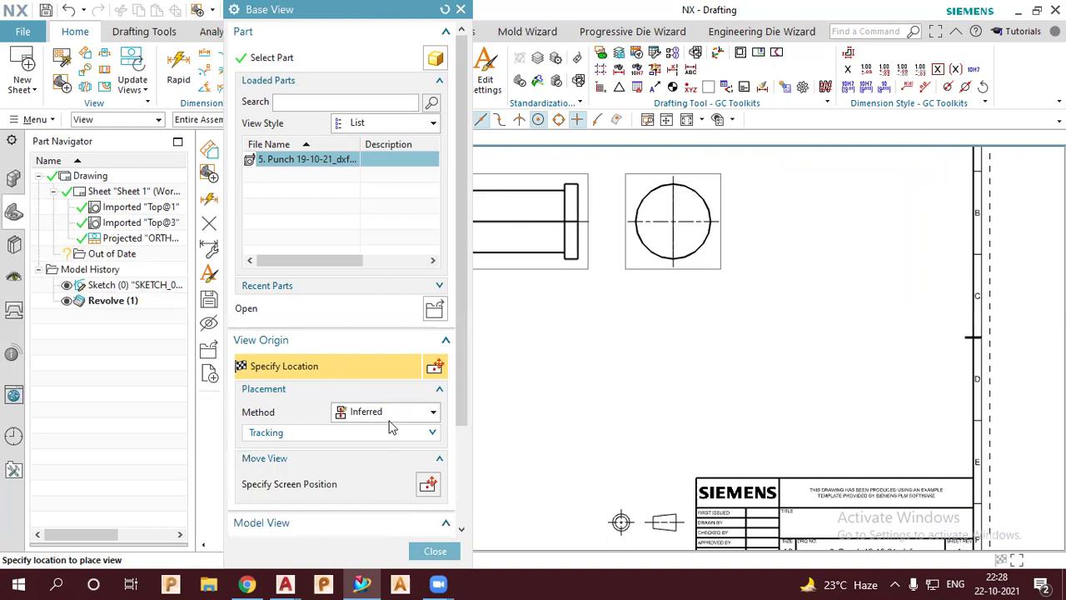
scroll(391, 427, "down", 3)
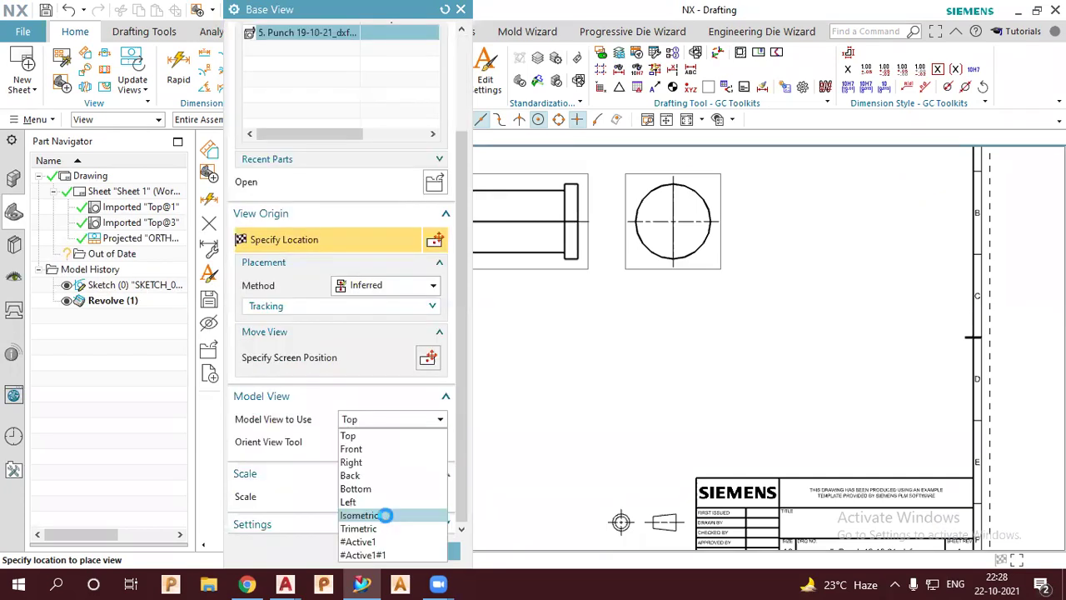
left_click(385, 517)
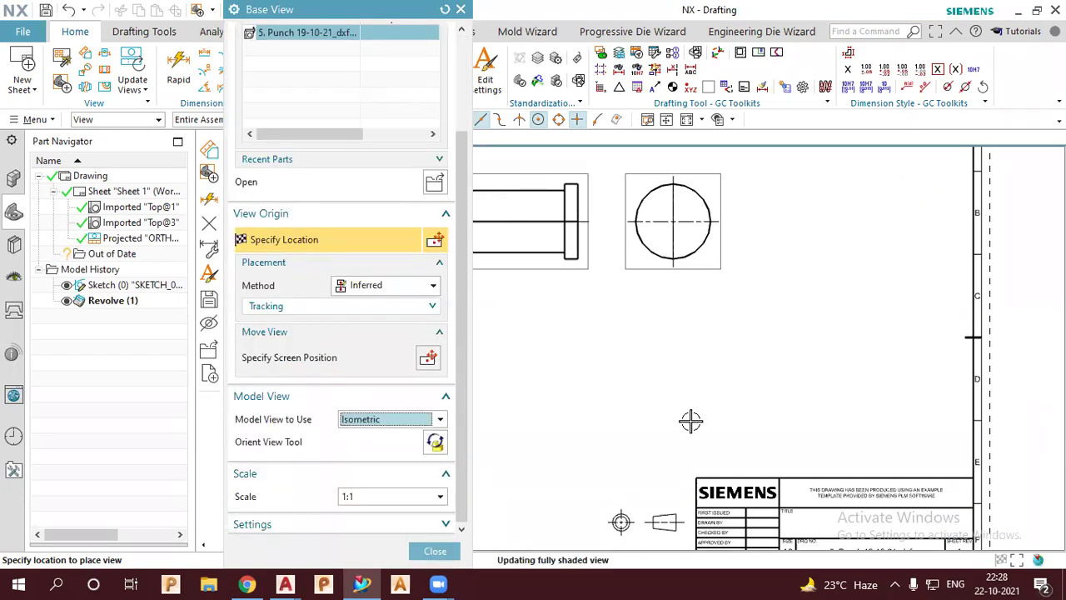
left_click(387, 423)
left_click(375, 546)
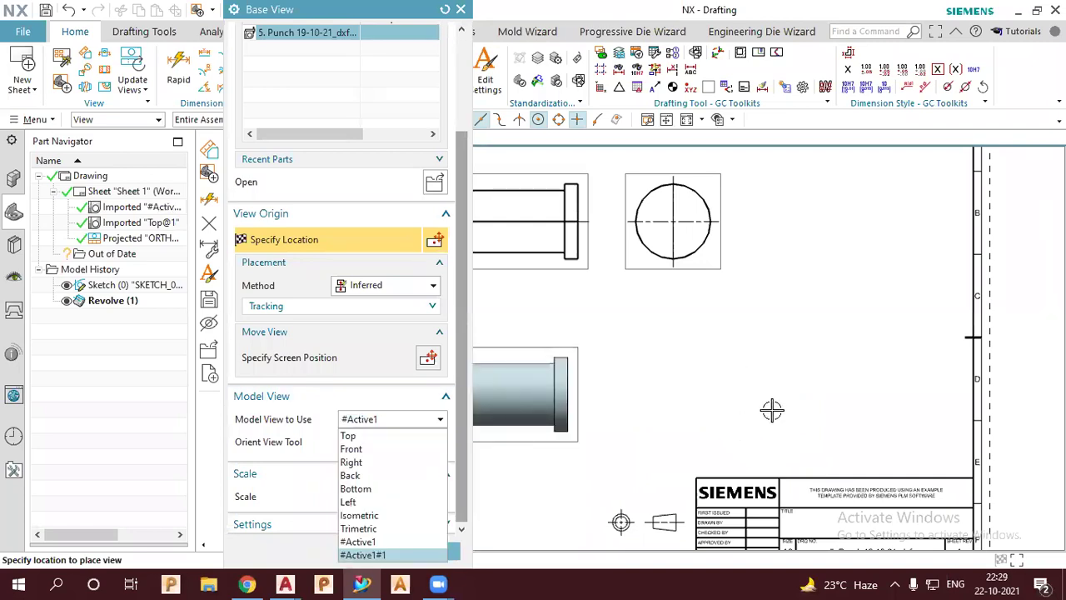
left_click(356, 548)
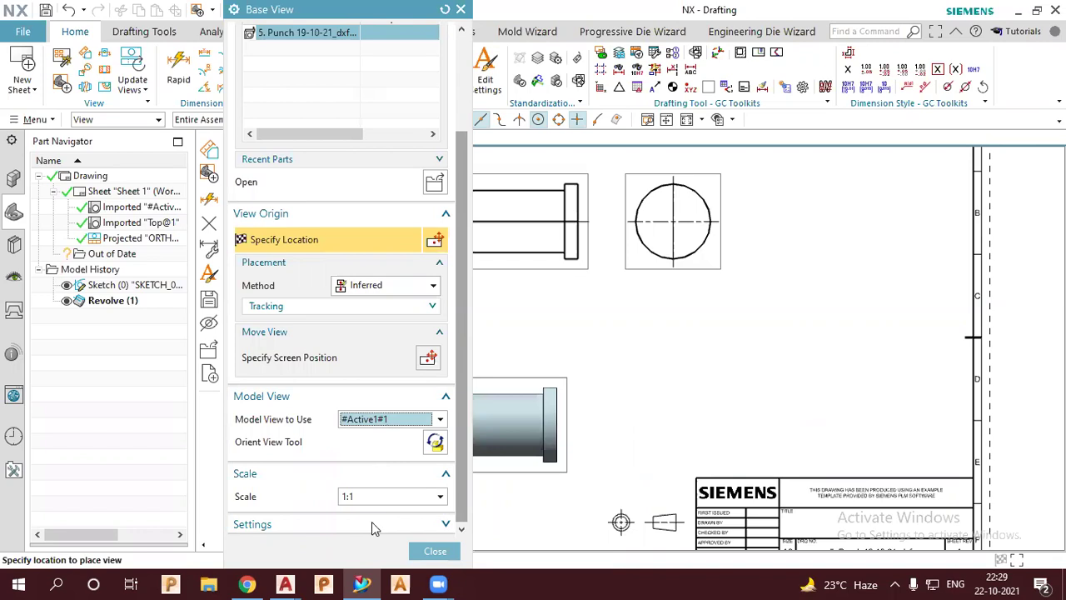
key("alt+Down")
left_click(392, 512)
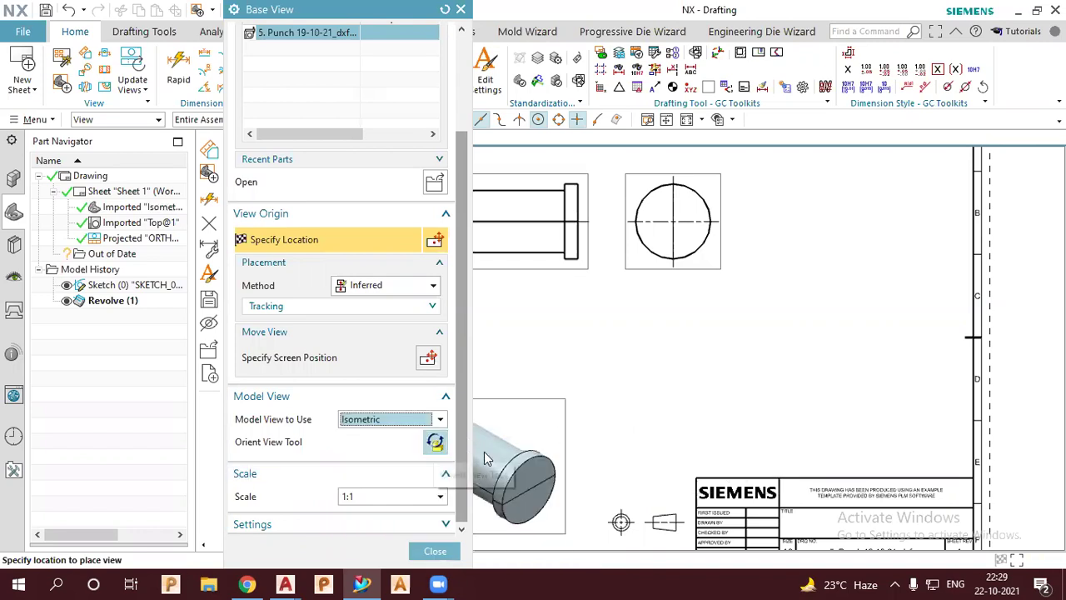
left_click(434, 441)
mouse_move(959, 374)
middle_mouse_down()
mouse_move(976, 378)
mouse_move(949, 367)
middle_mouse_up()
left_click(366, 204)
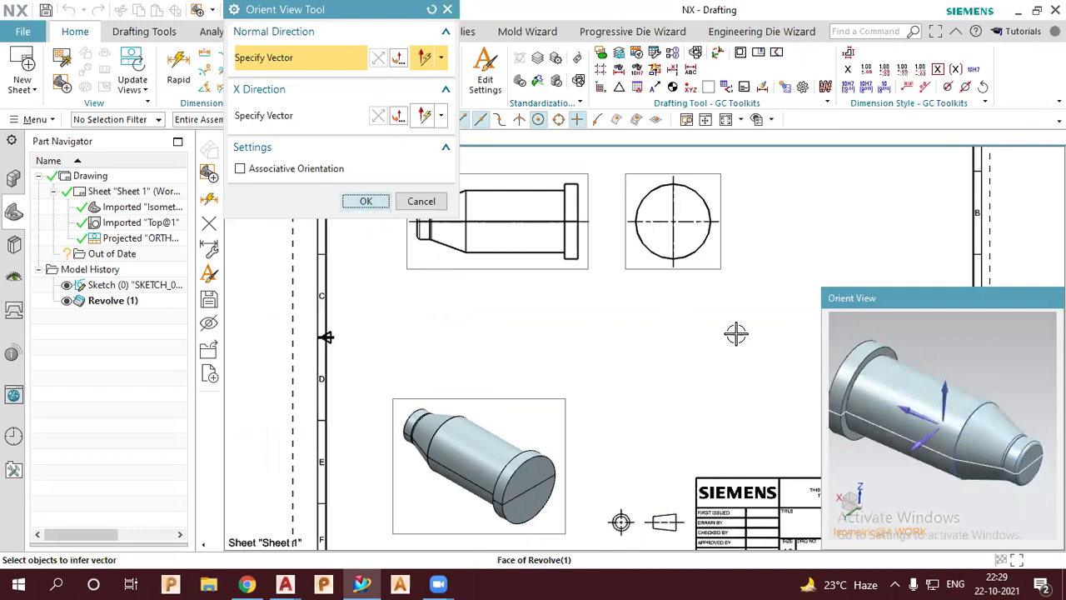
left_click(861, 396)
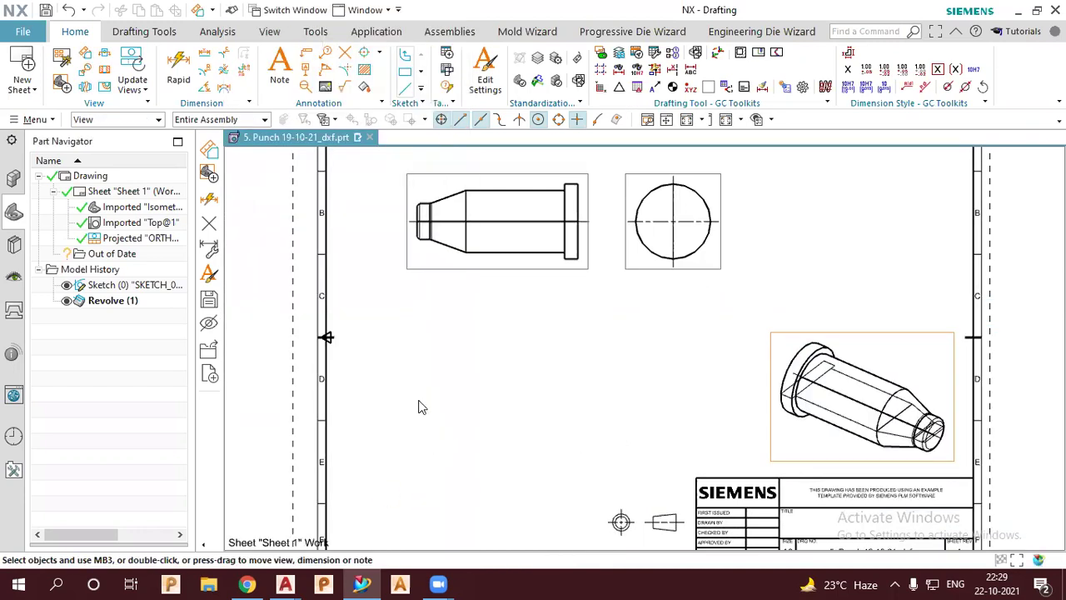
- Set the isometric view's Rendering Style to Fully Shaded
left_click(421, 404)
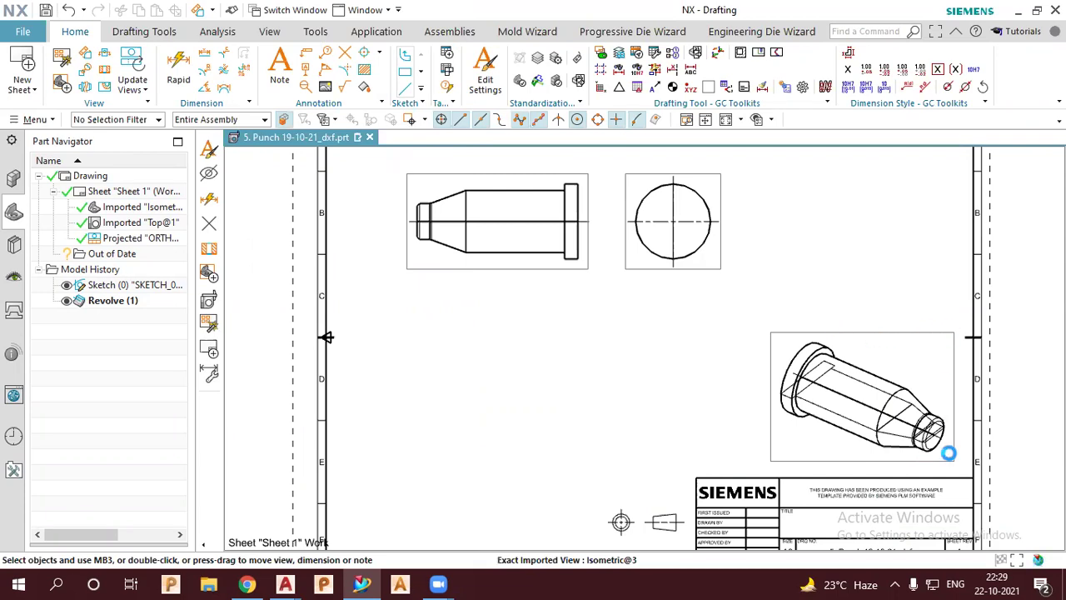
double_click(772, 433)
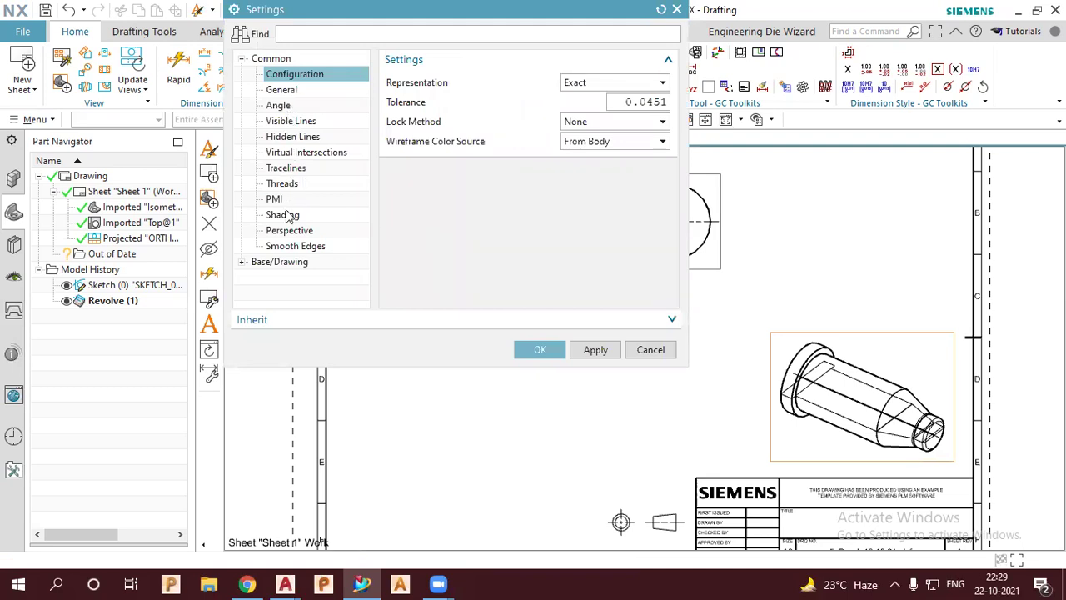
left_click(330, 211)
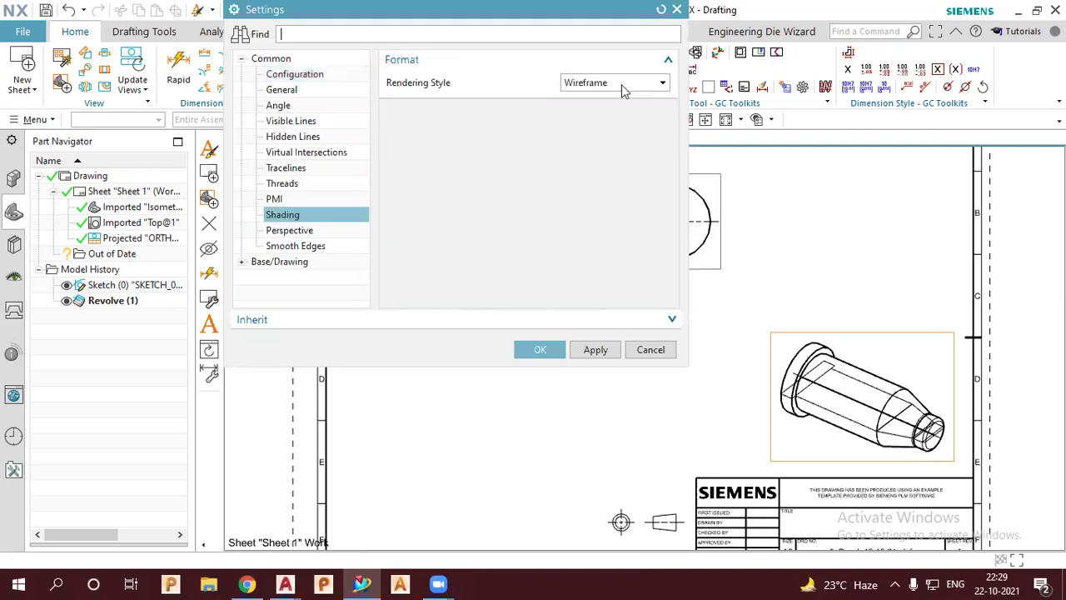
left_click(623, 89)
left_click(621, 99)
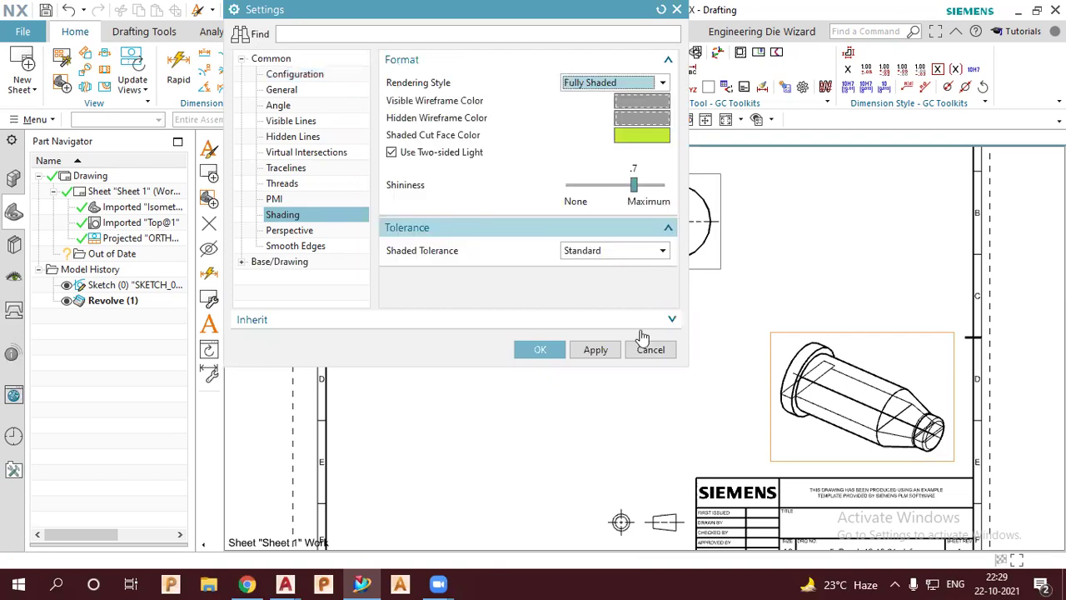
left_click(594, 350)
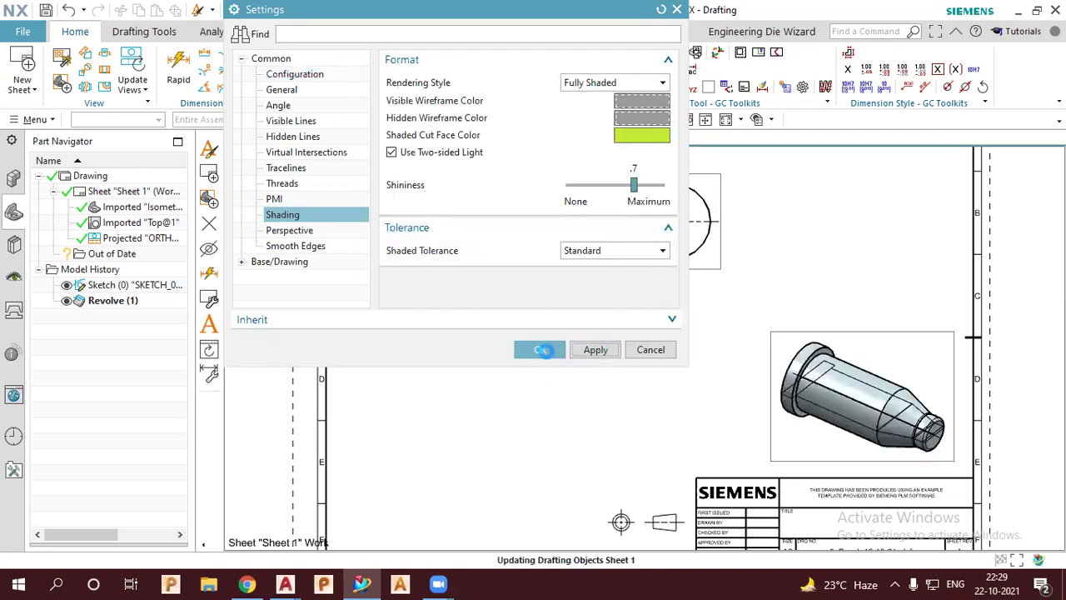
left_click(537, 348)
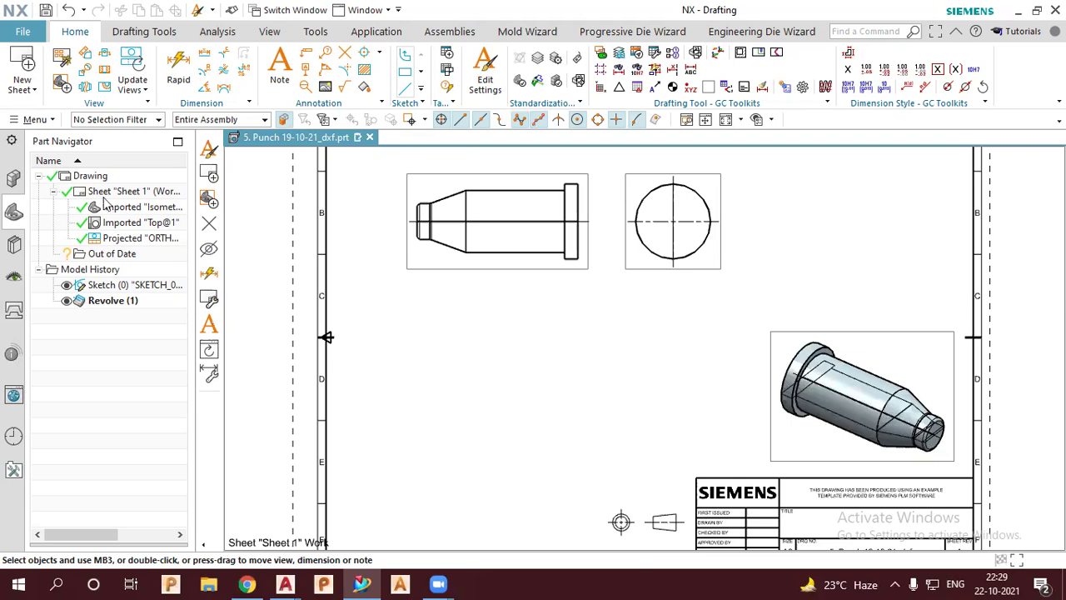
- Hide the punch's sketch from the Part Navigator
left_click(67, 286)
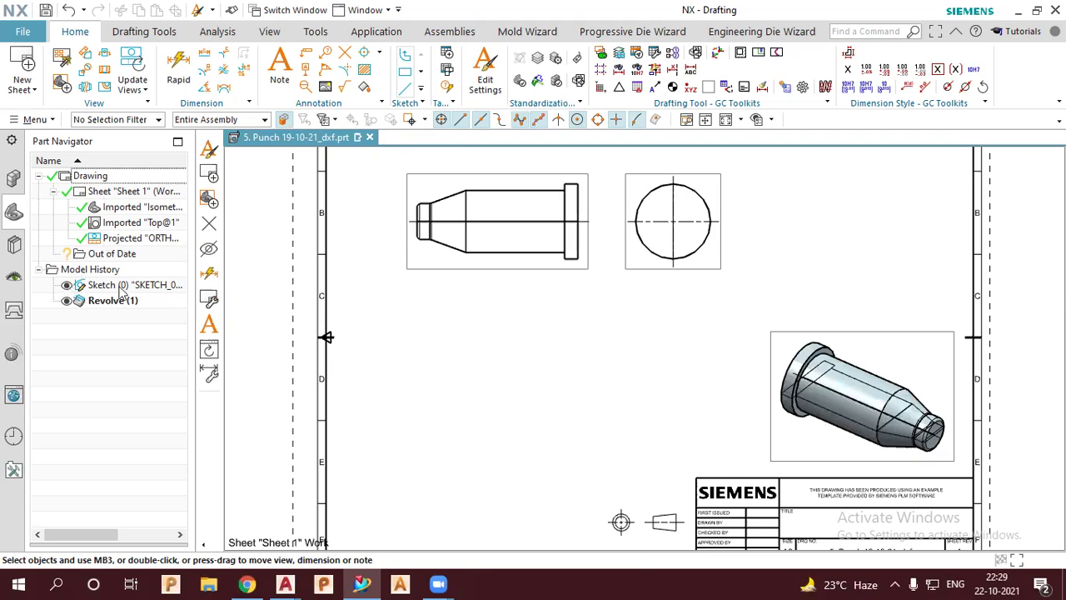
left_click(80, 288)
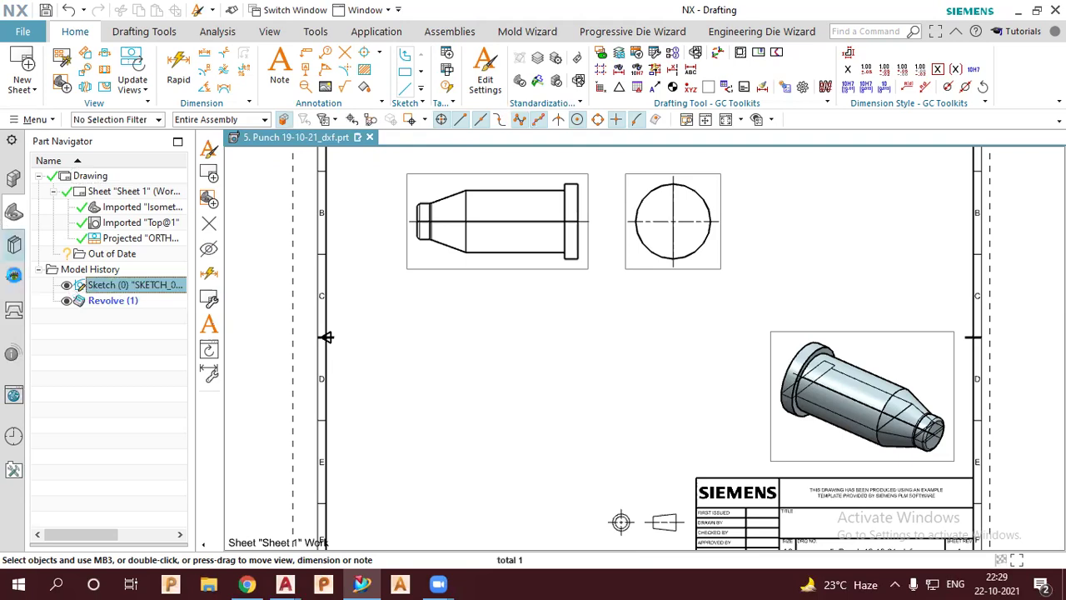
left_click(13, 274)
left_click(13, 243)
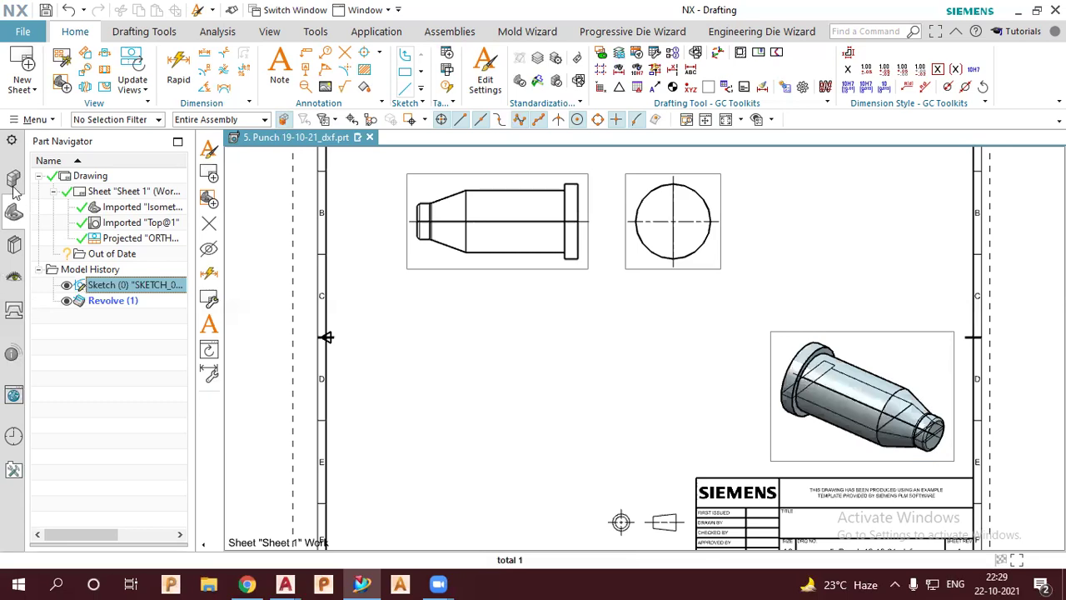
left_click(13, 212)
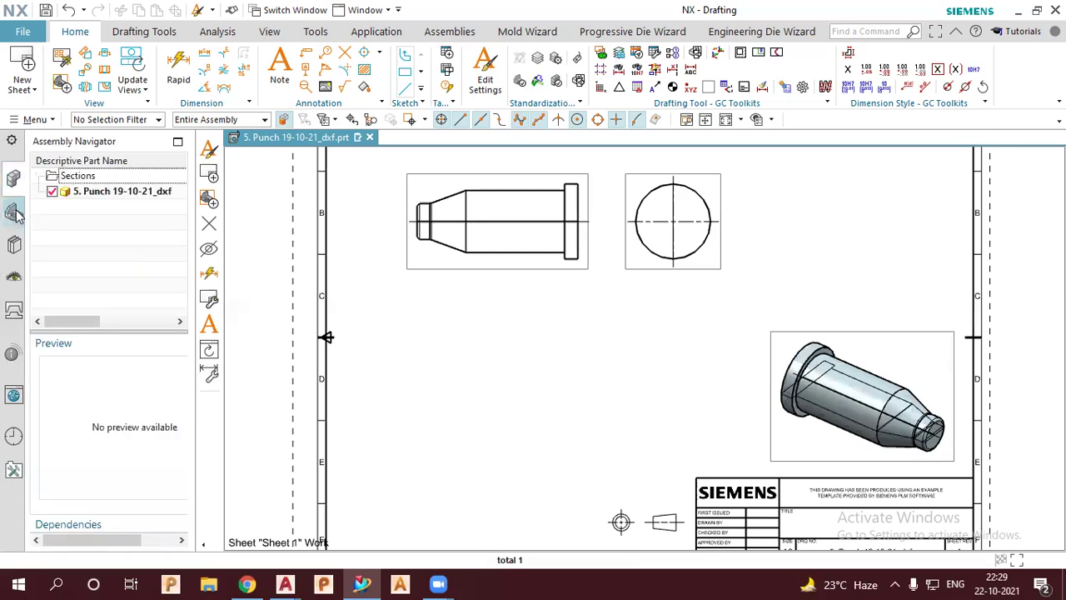
left_click(19, 275)
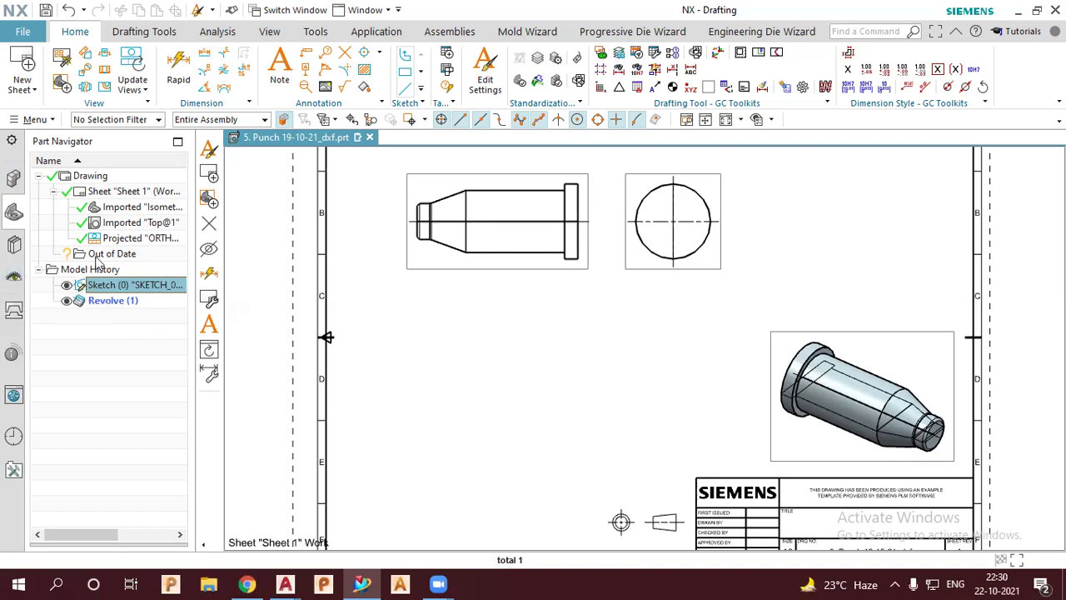
right_click(146, 302)
left_click(151, 301)
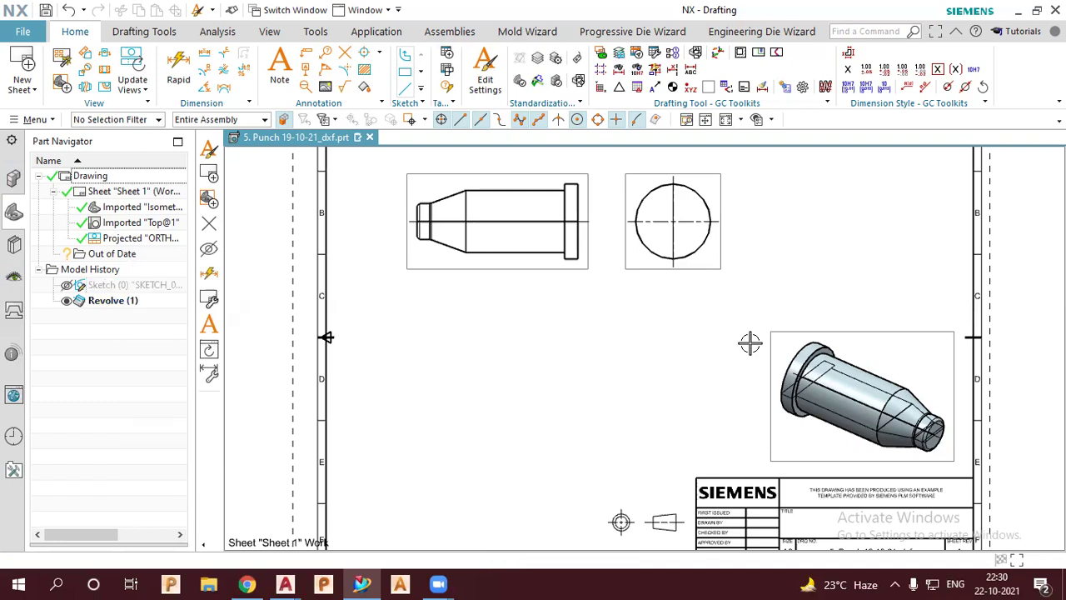
- Update the isometric drawing view on Sheet 1
right_click(806, 333)
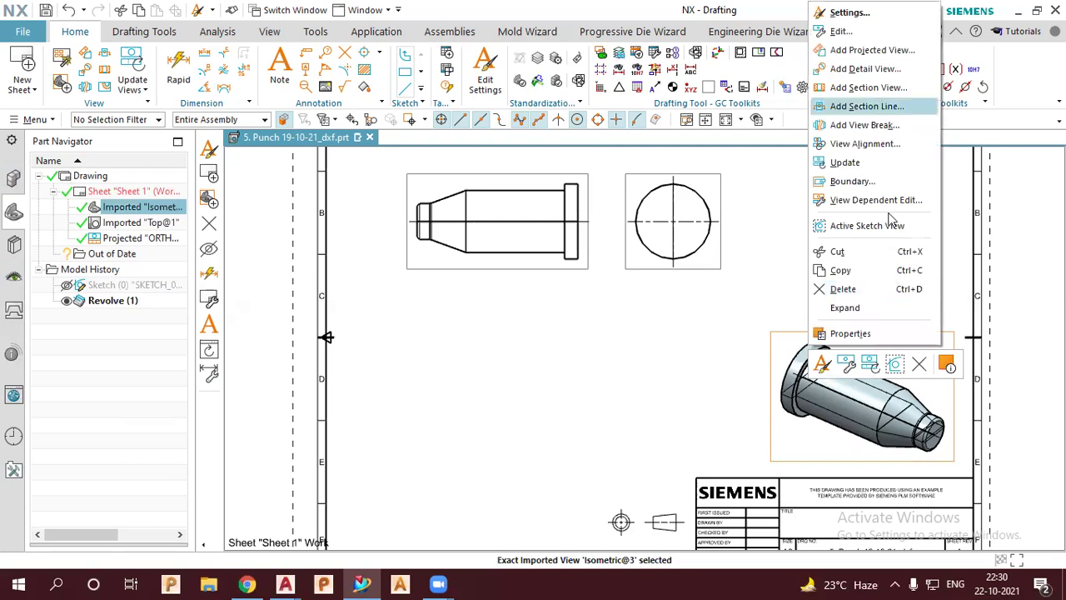
left_click(845, 162)
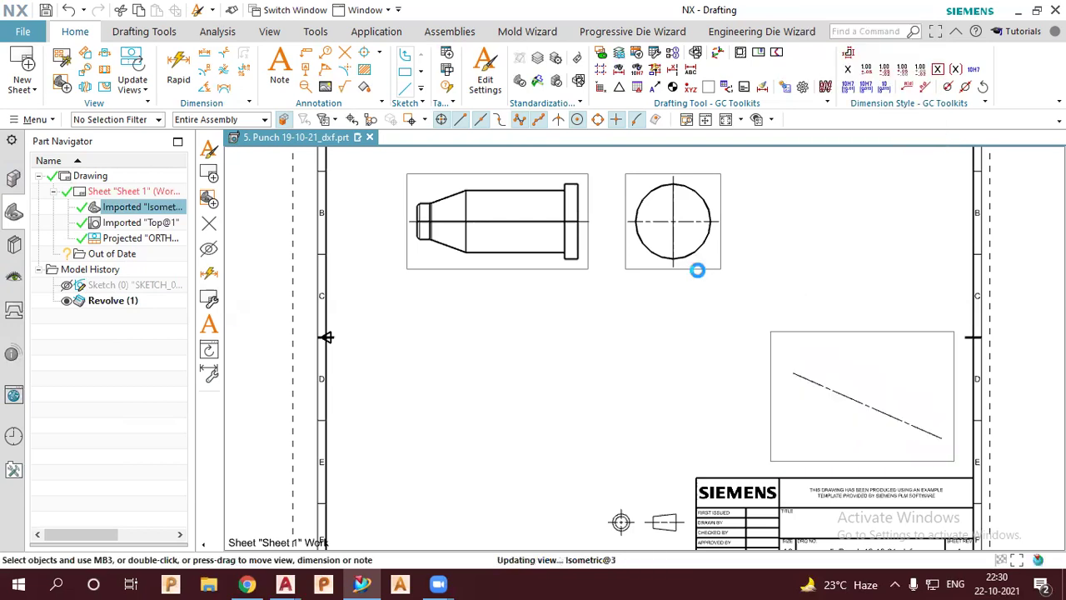
right_click(703, 266)
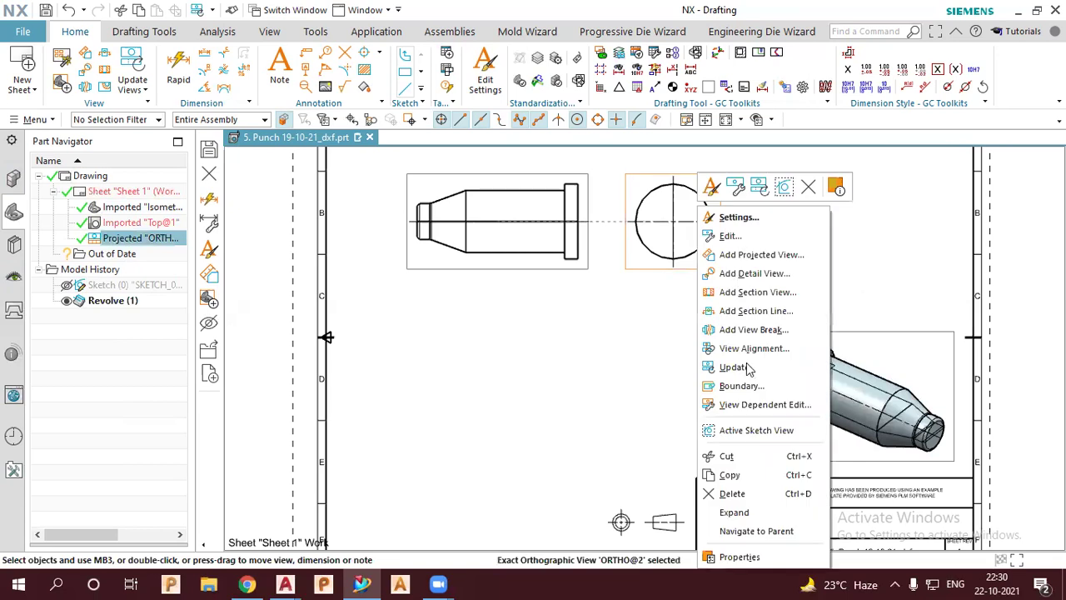
left_click(600, 345)
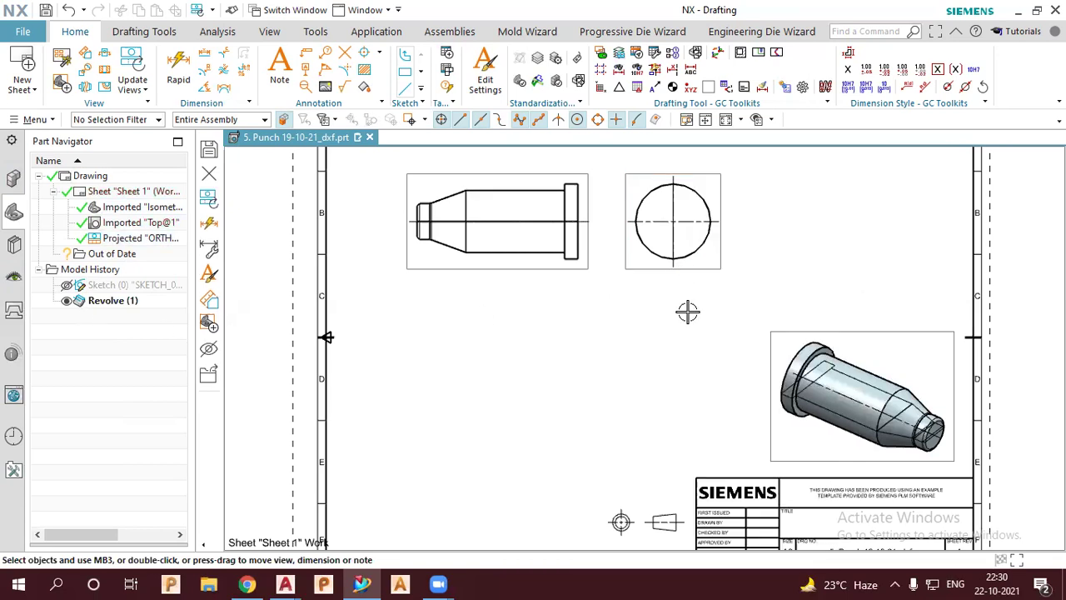
scroll(688, 311, "up", 1)
scroll(838, 380, "up", 1)
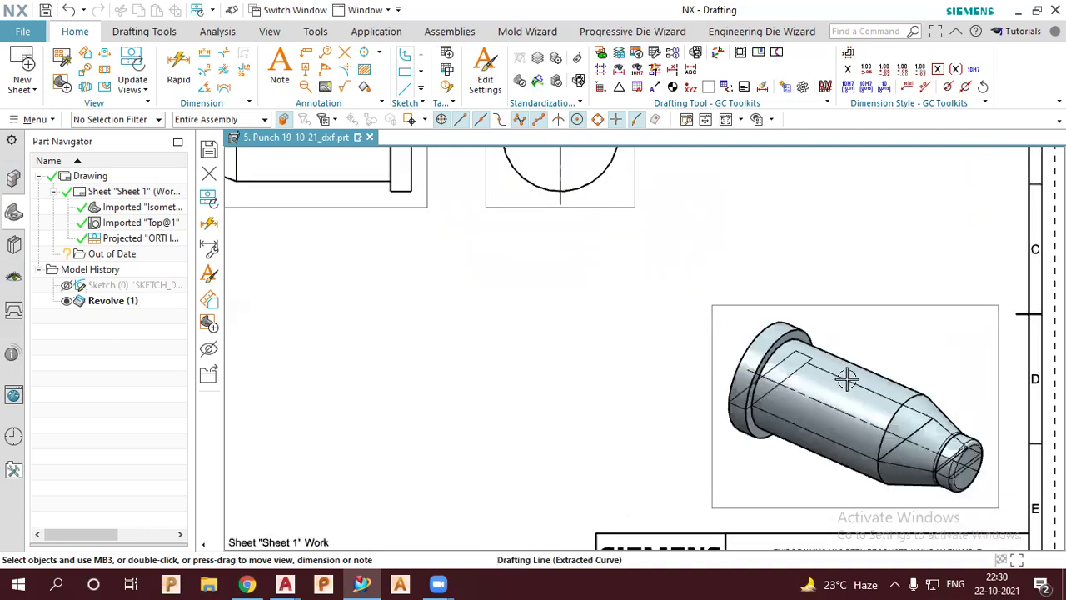
left_click(846, 380)
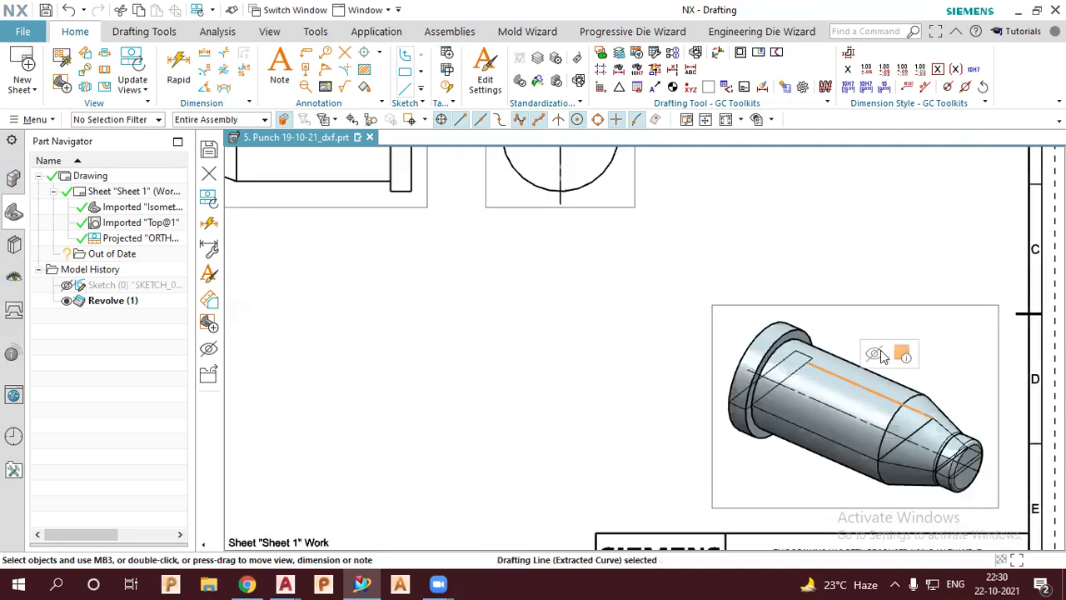
key("Escape")
left_click(804, 368)
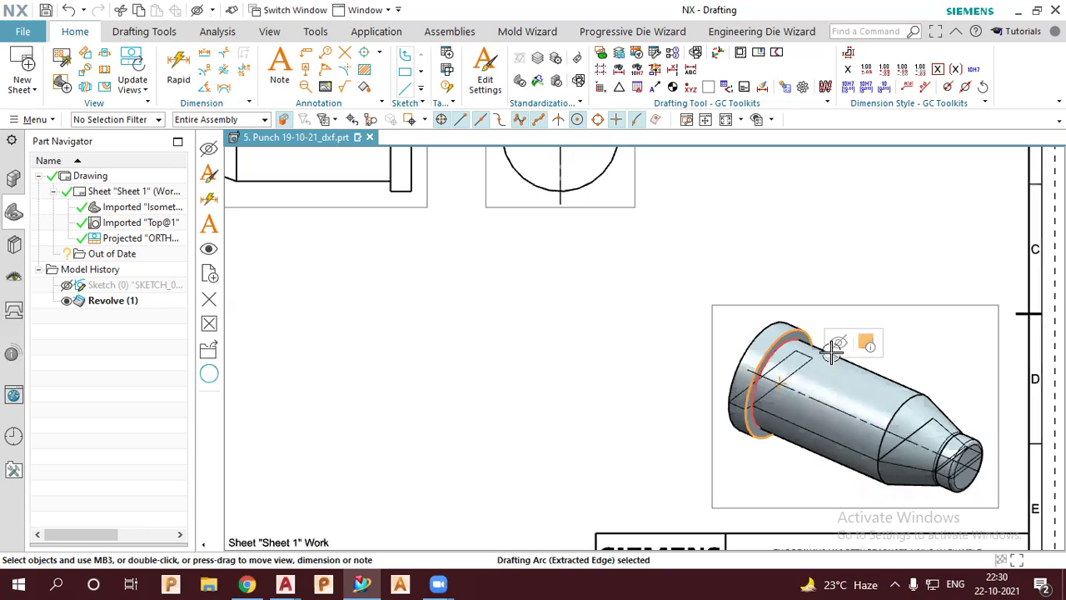
left_click(644, 327)
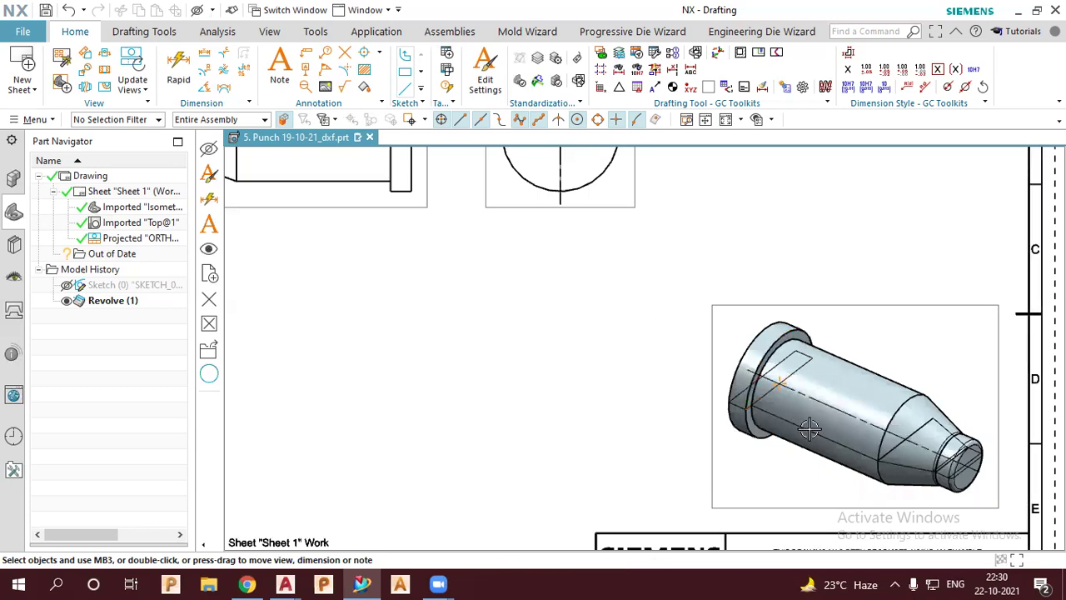
left_click(808, 429)
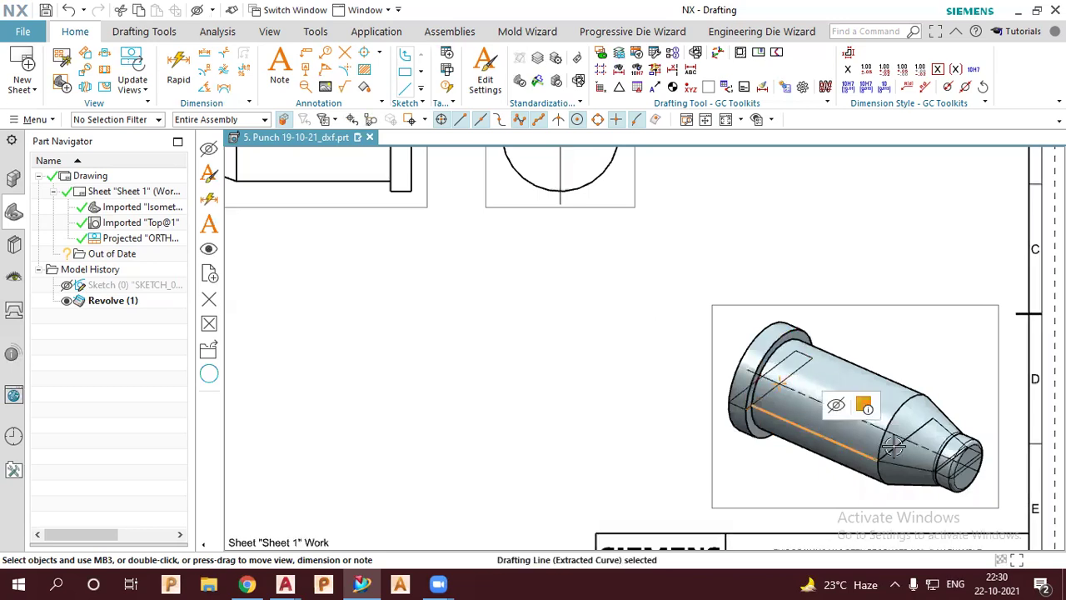
key("Escape")
left_click(933, 414)
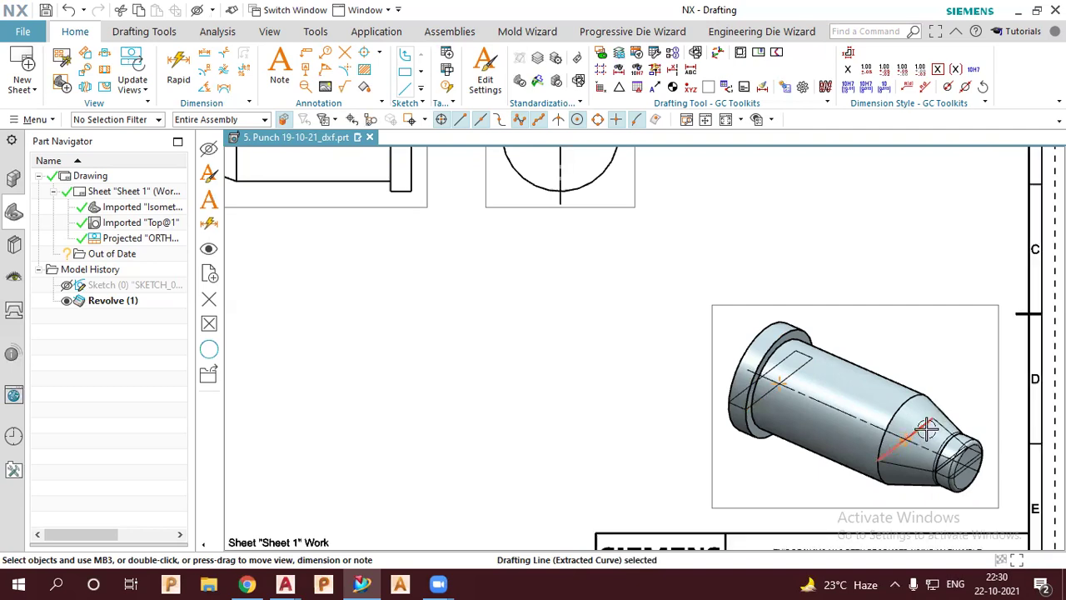
key("Escape")
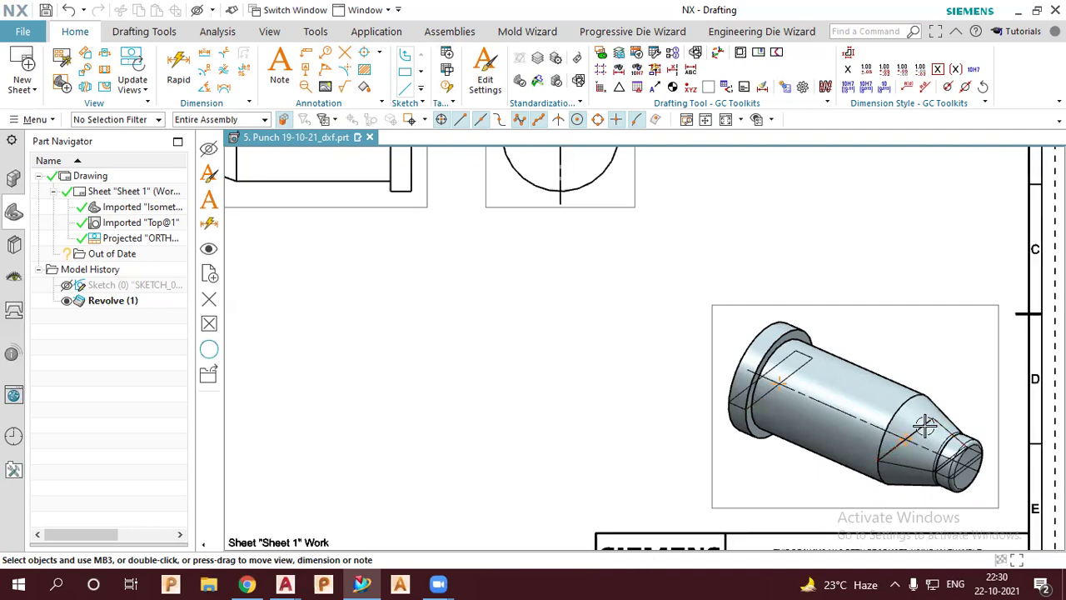
left_click(927, 425)
key("Escape")
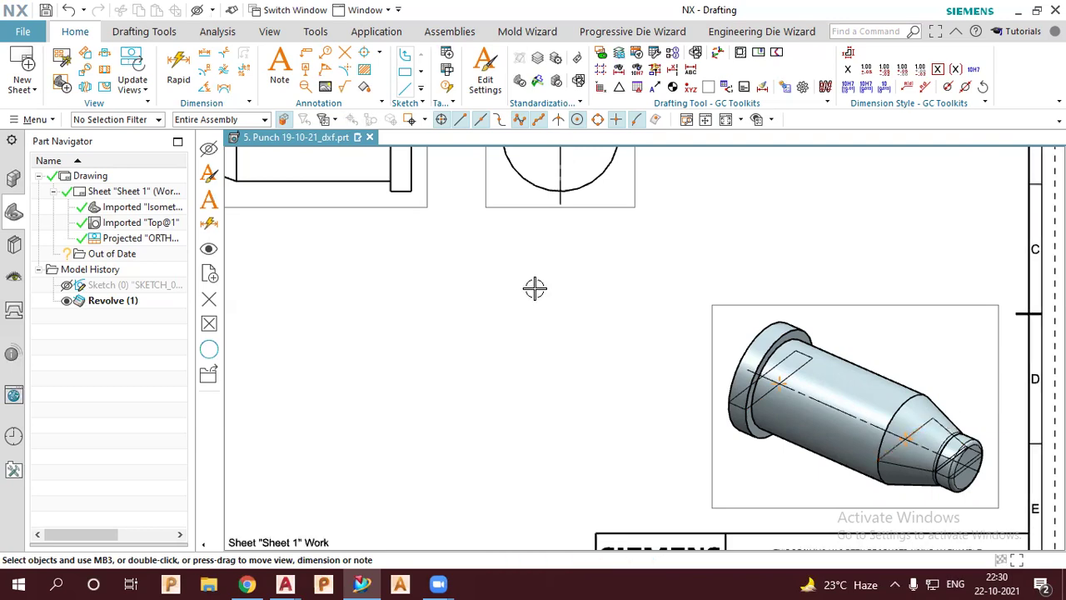
scroll(533, 289, "down", 2)
scroll(441, 232, "up", 1)
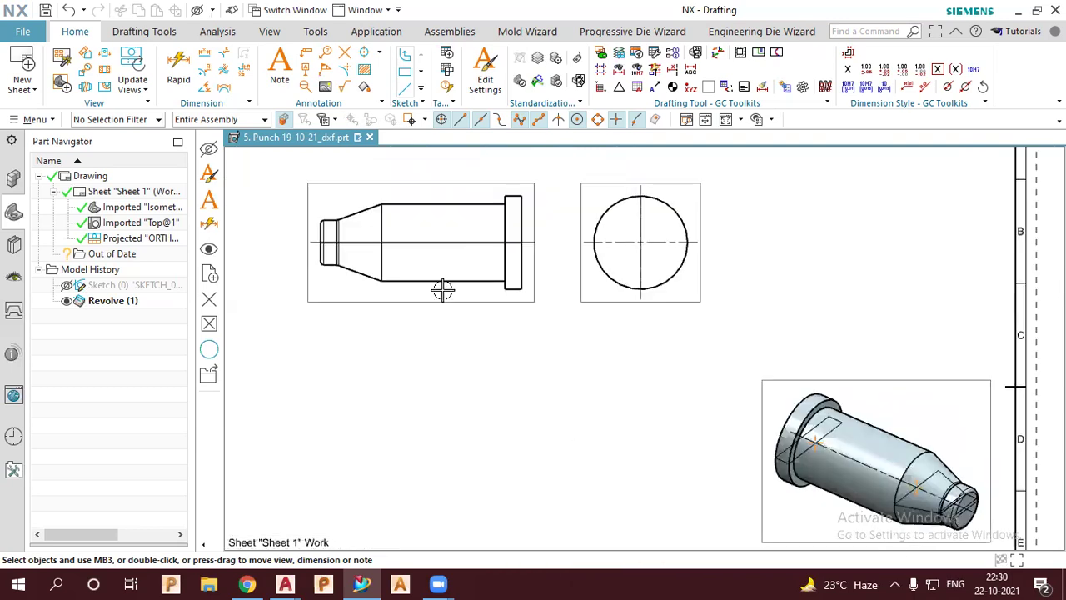
- Add linear dimensions for the 8.0 flange width and 98.4 overall length on the top view
scroll(441, 290, "up", 2)
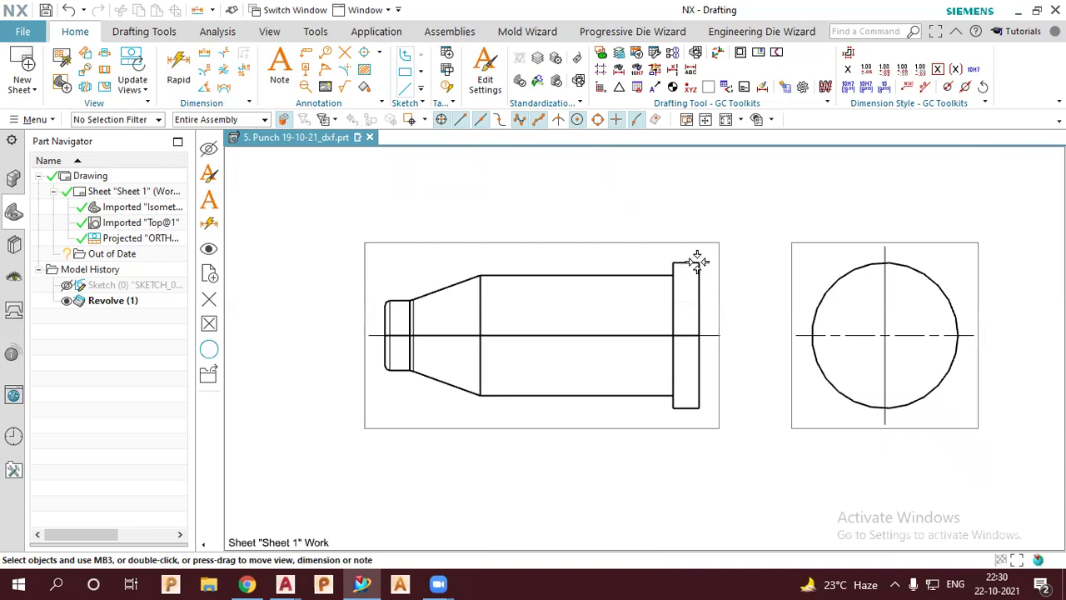
left_click(669, 263)
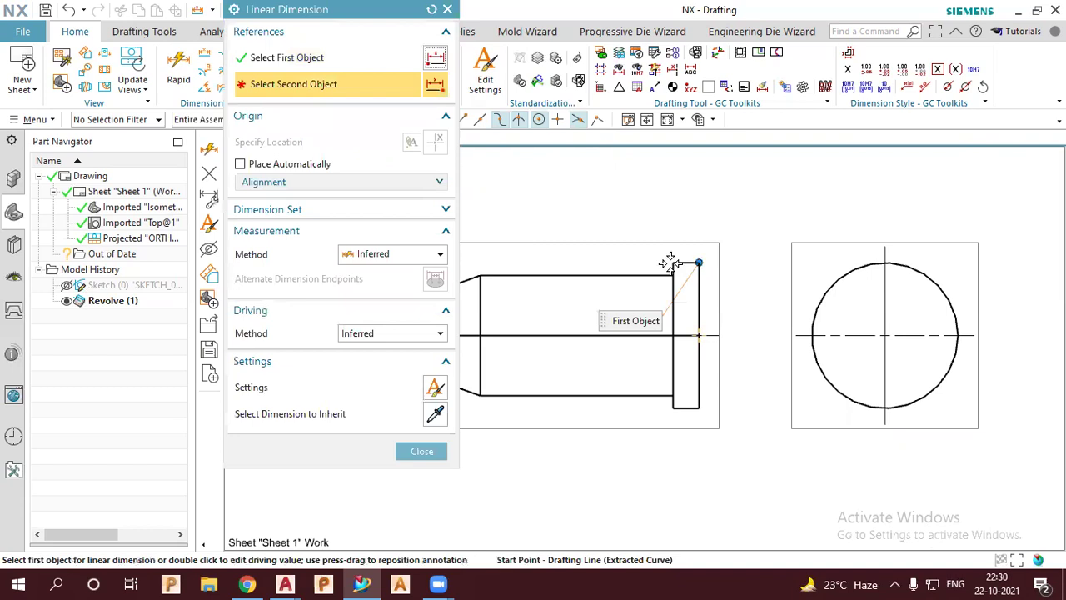
left_click(672, 254)
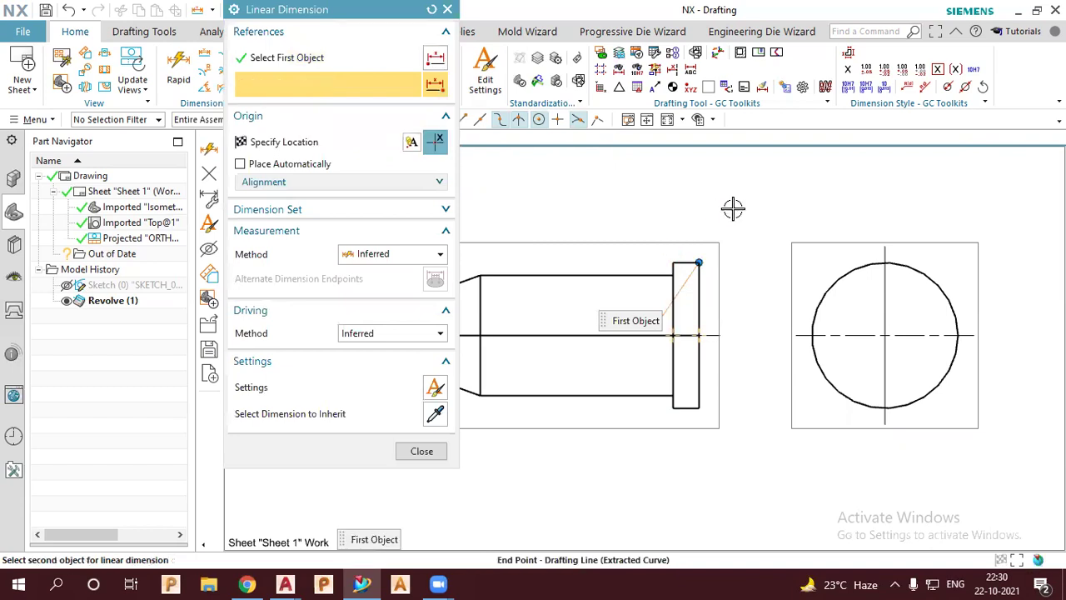
left_click(734, 268)
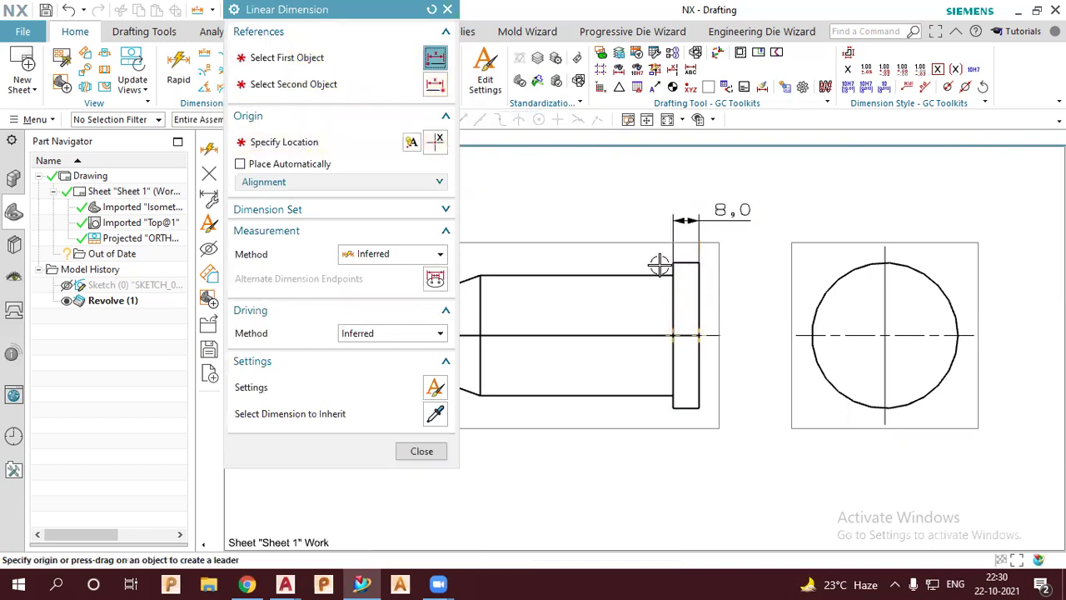
scroll(659, 264, "down", 1)
scroll(607, 284, "down", 1)
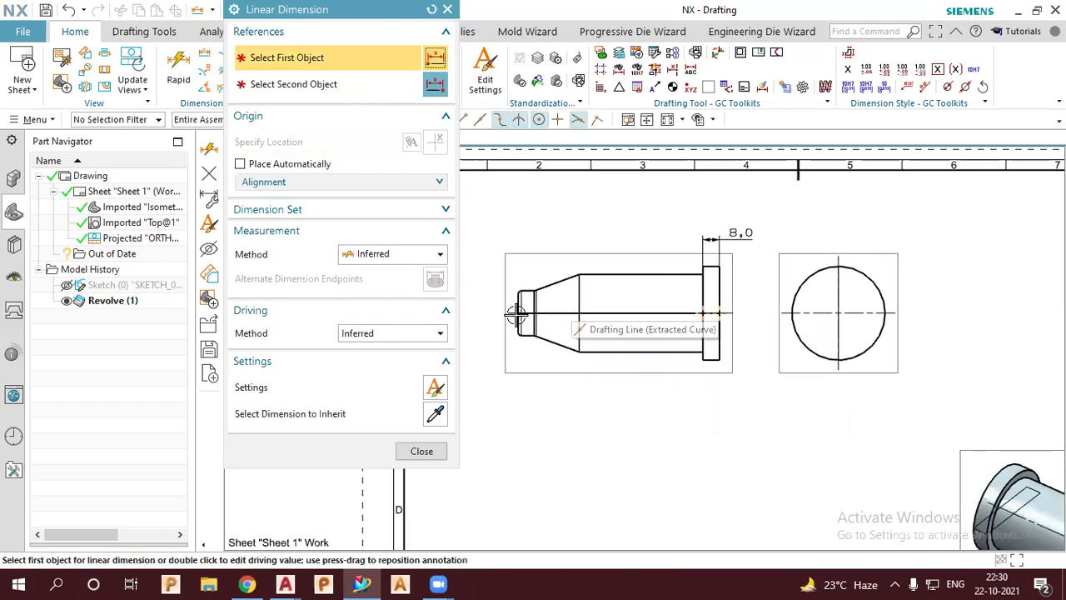
left_click(710, 304)
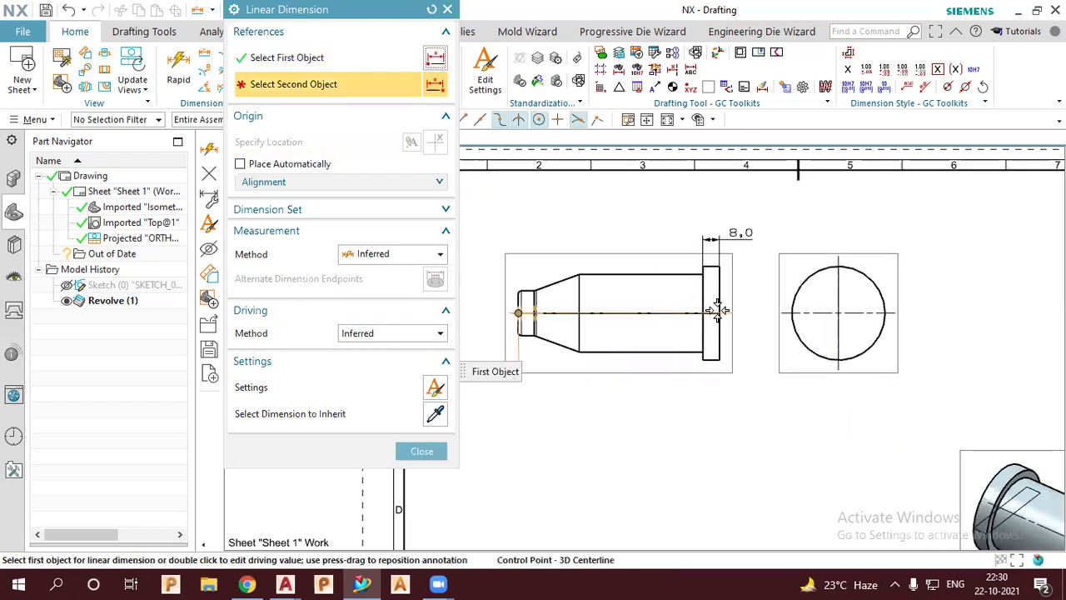
left_click(720, 311)
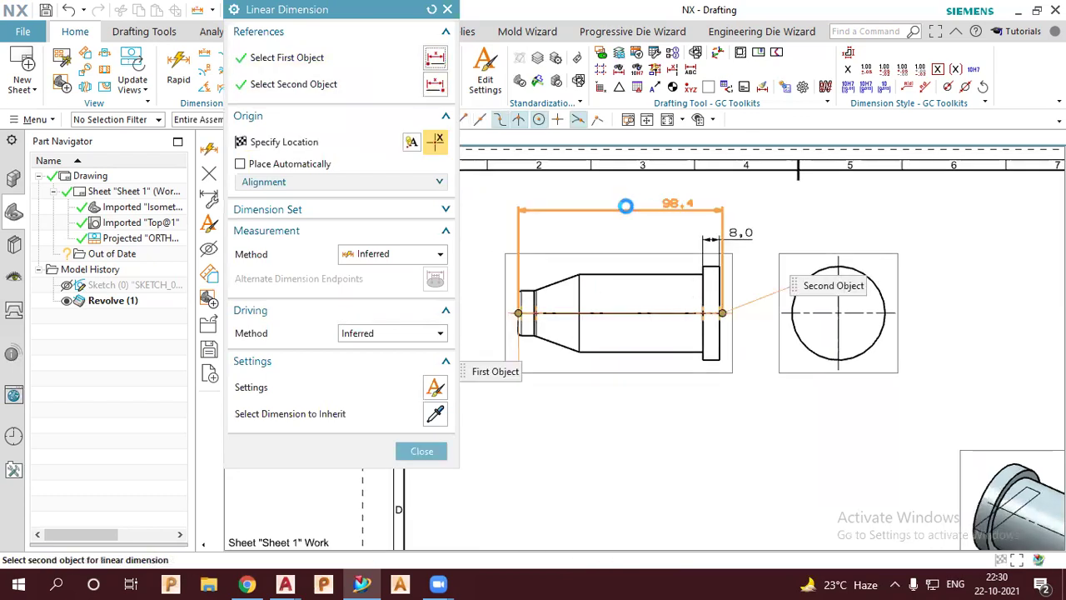
left_click(597, 238)
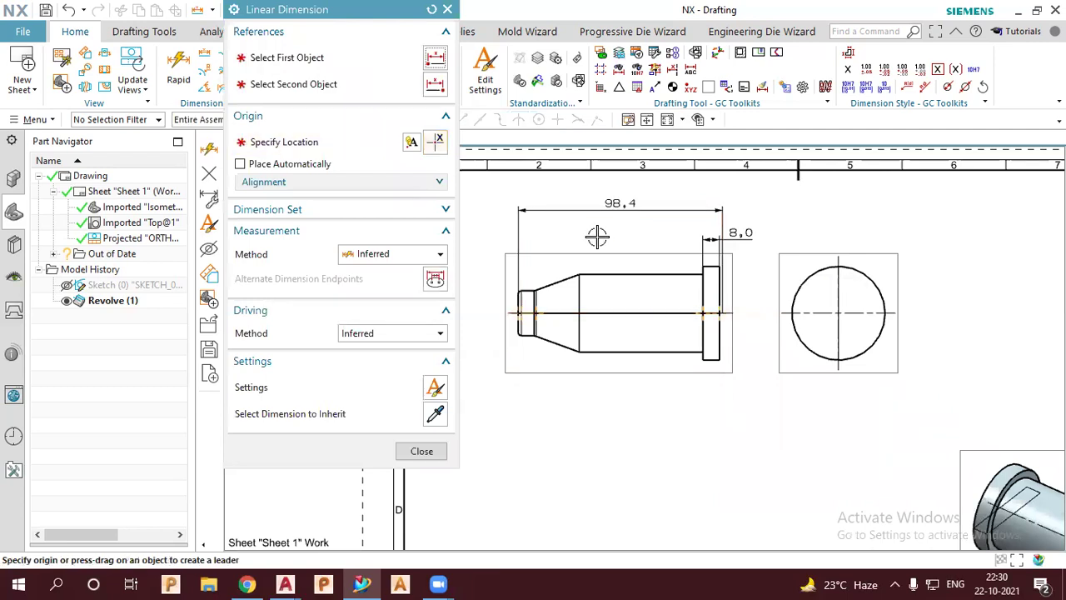
middle_click(597, 237)
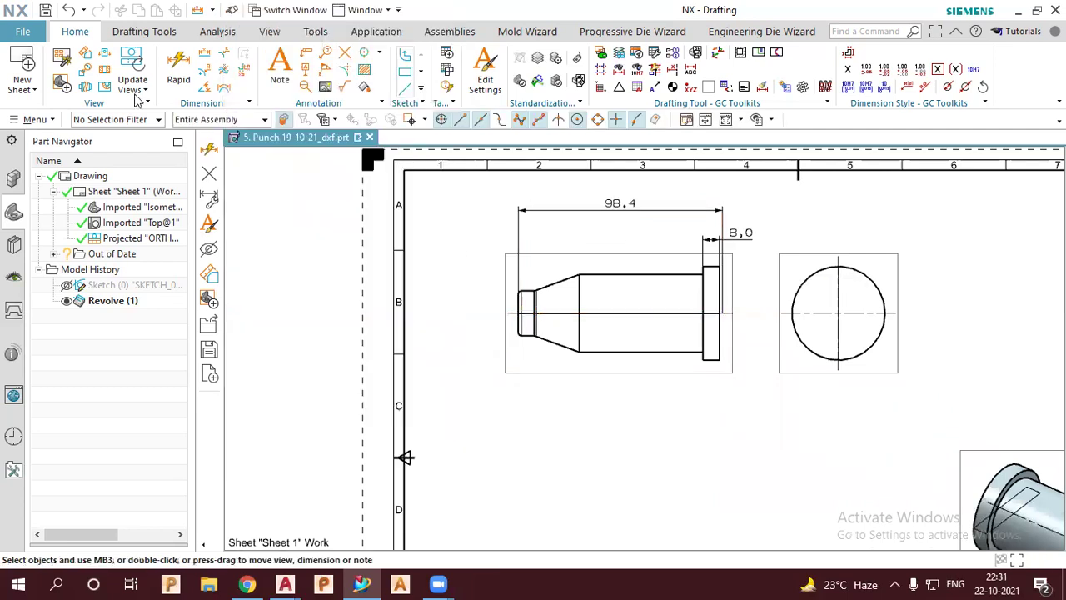
- Add a Ø45.0 diameter dimension to the circular end view with Rapid Dimension
left_click(172, 71)
left_click(910, 243)
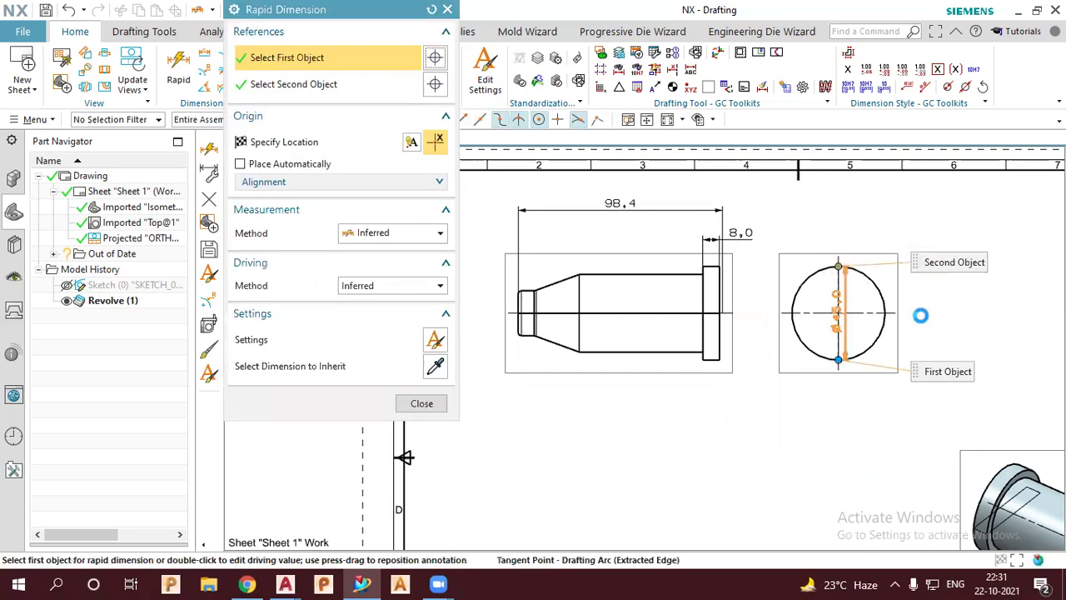
left_click(919, 235)
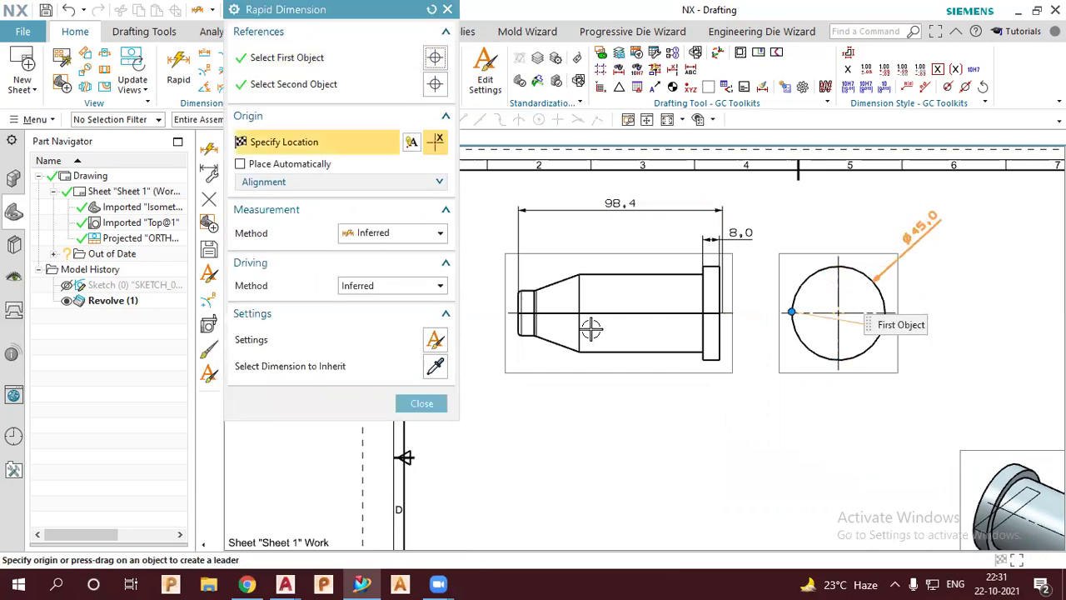
left_click(408, 401)
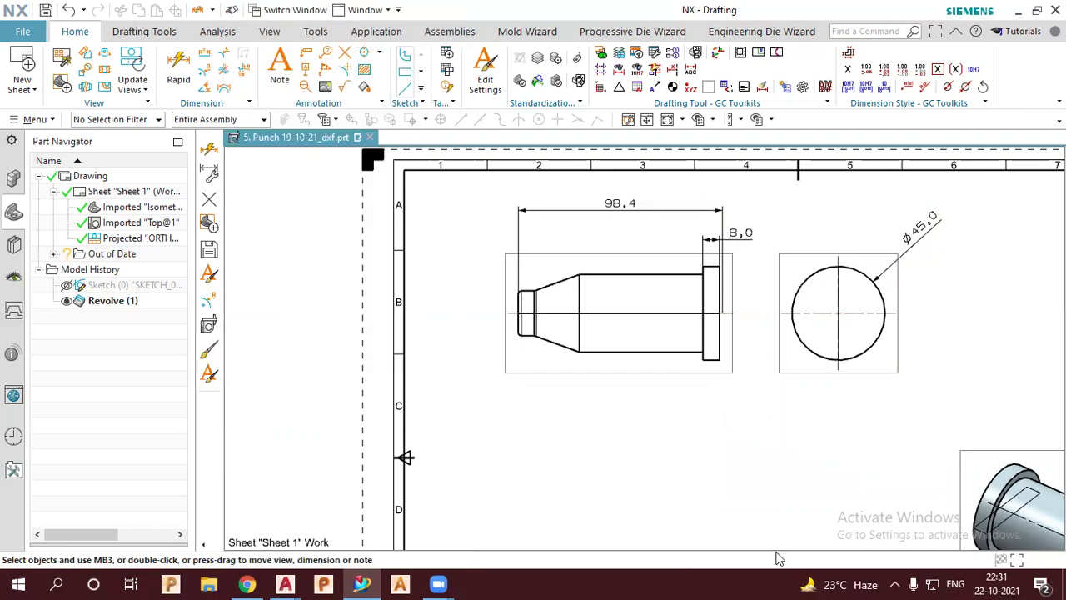
scroll(429, 367, "down", 3)
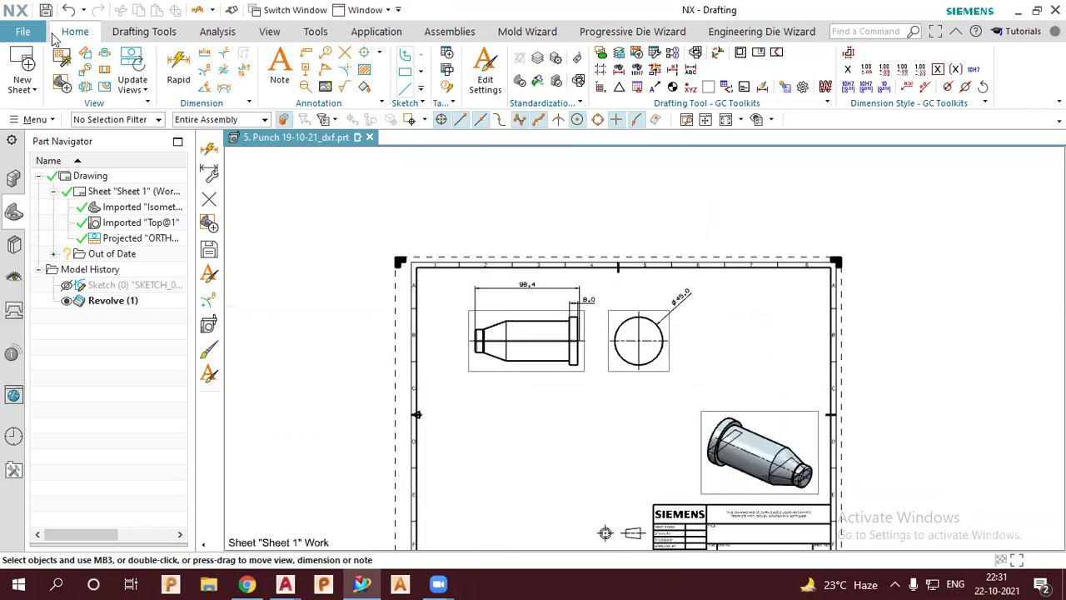
left_click(23, 34)
mouse_move(38, 76)
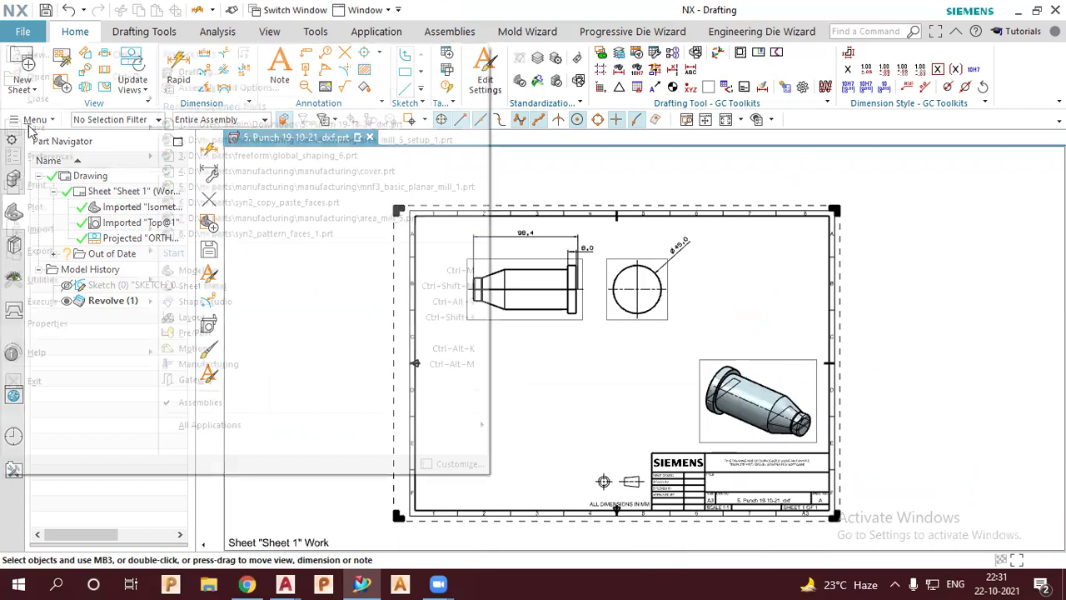
left_click(253, 138)
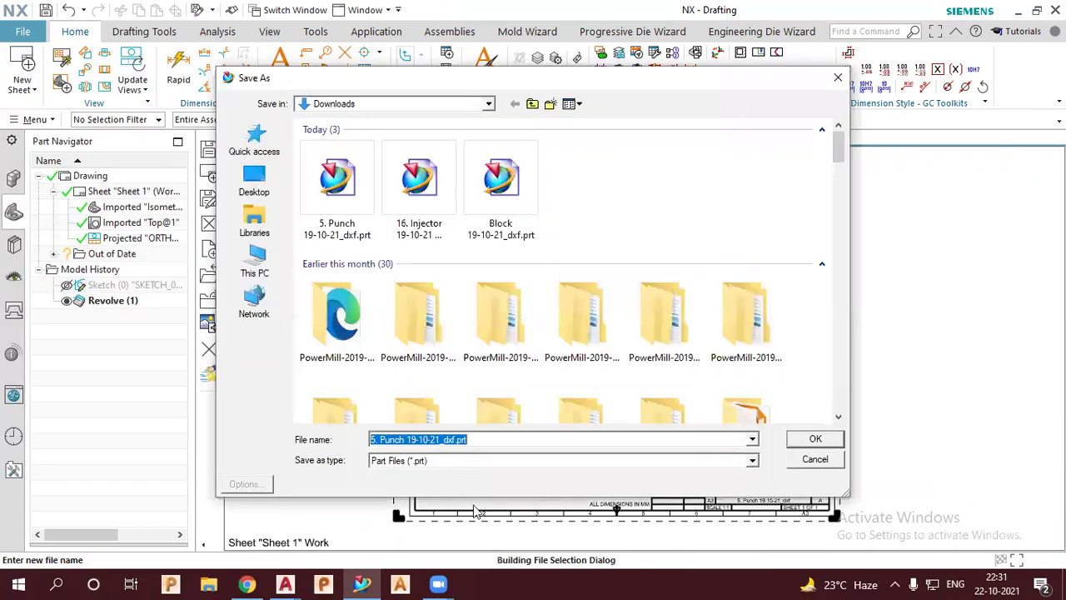
left_click(461, 461)
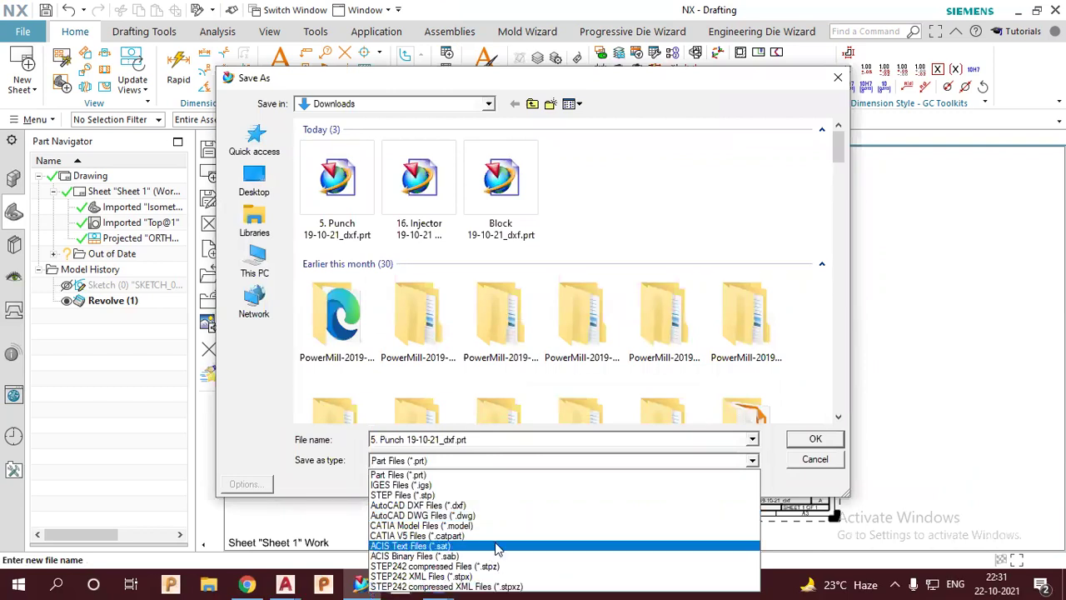
left_click(816, 459)
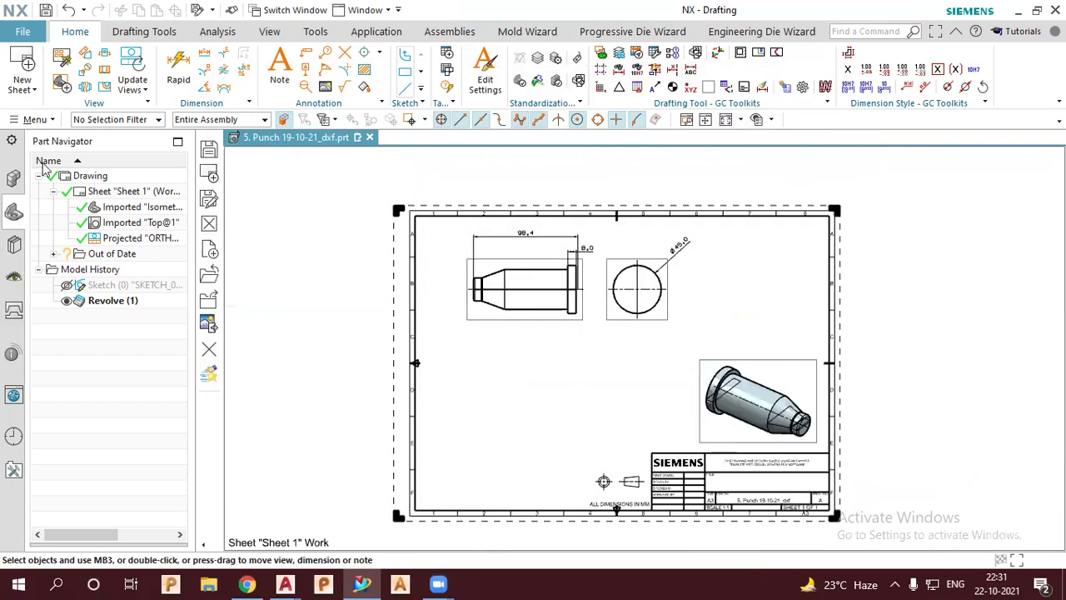
- Export Sheet 1 (A3) of the punch drawing as a PDF to the Desktop
left_click(28, 37)
mouse_move(40, 251)
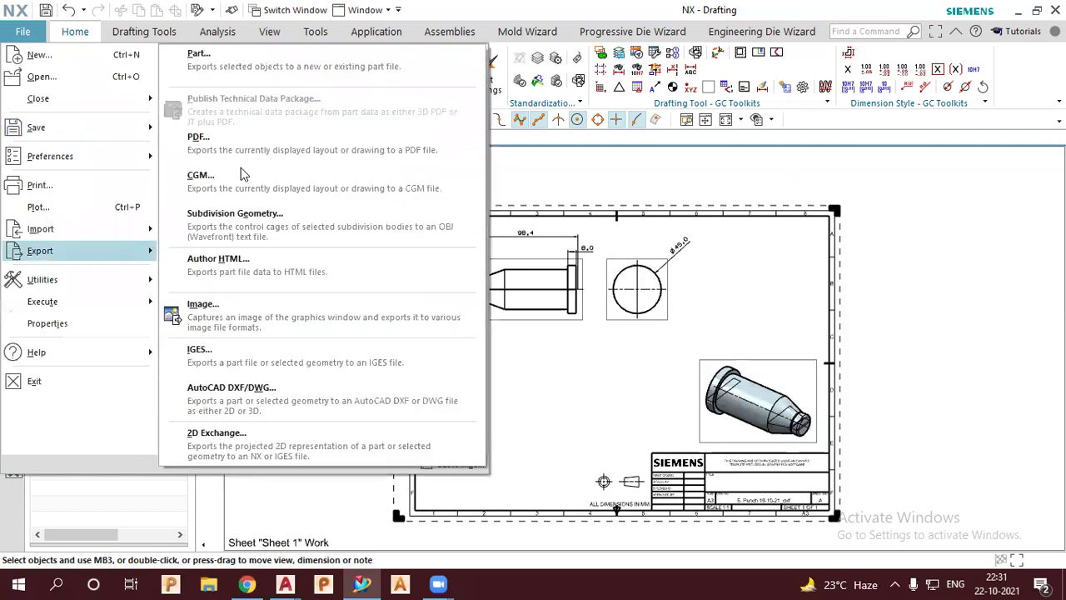
left_click(234, 155)
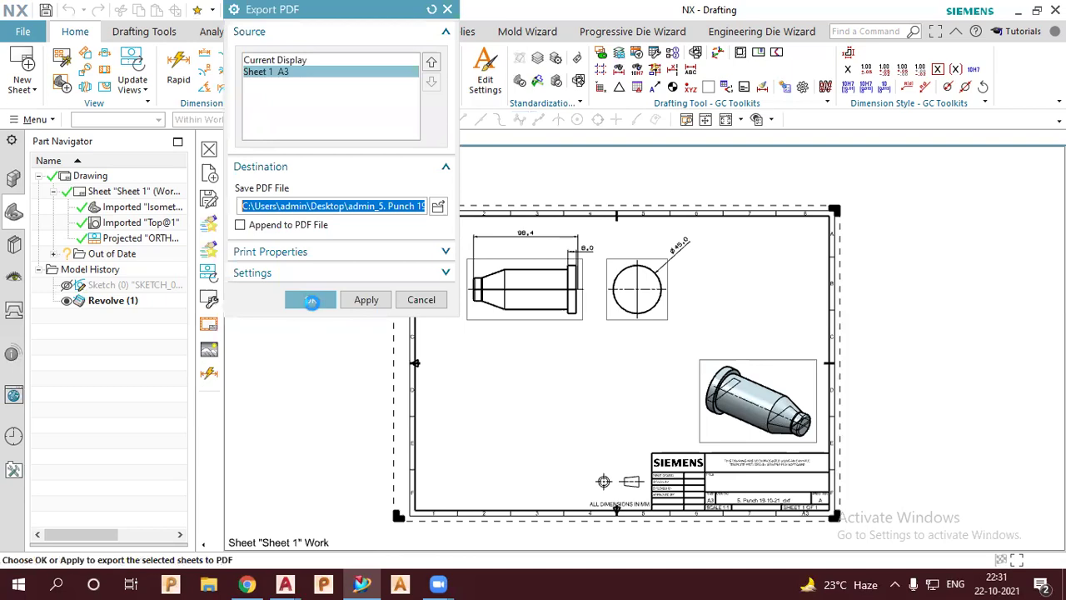
left_click(310, 299)
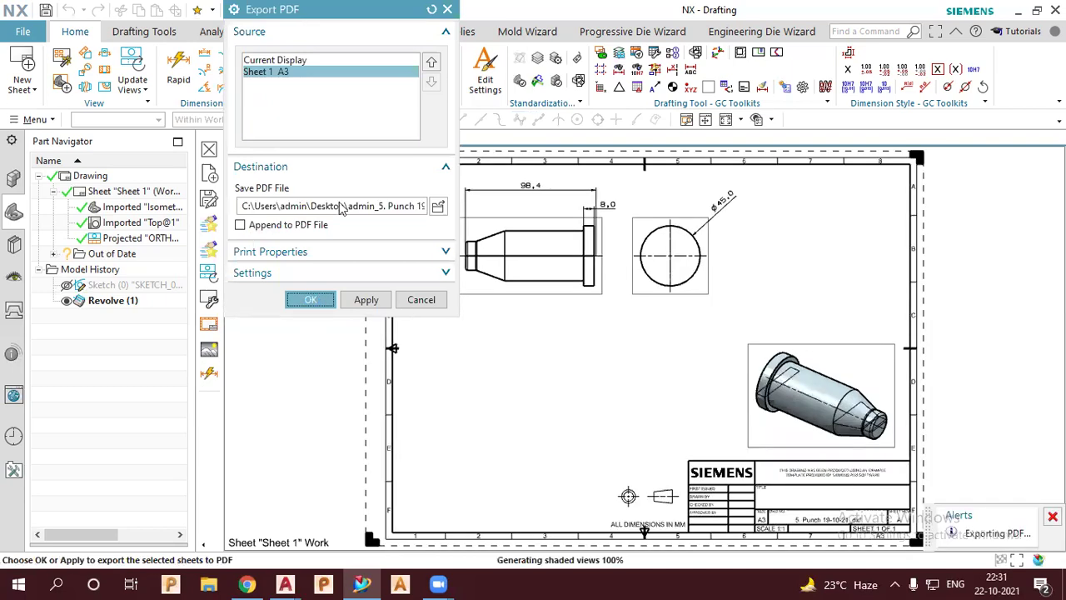
left_click(310, 300)
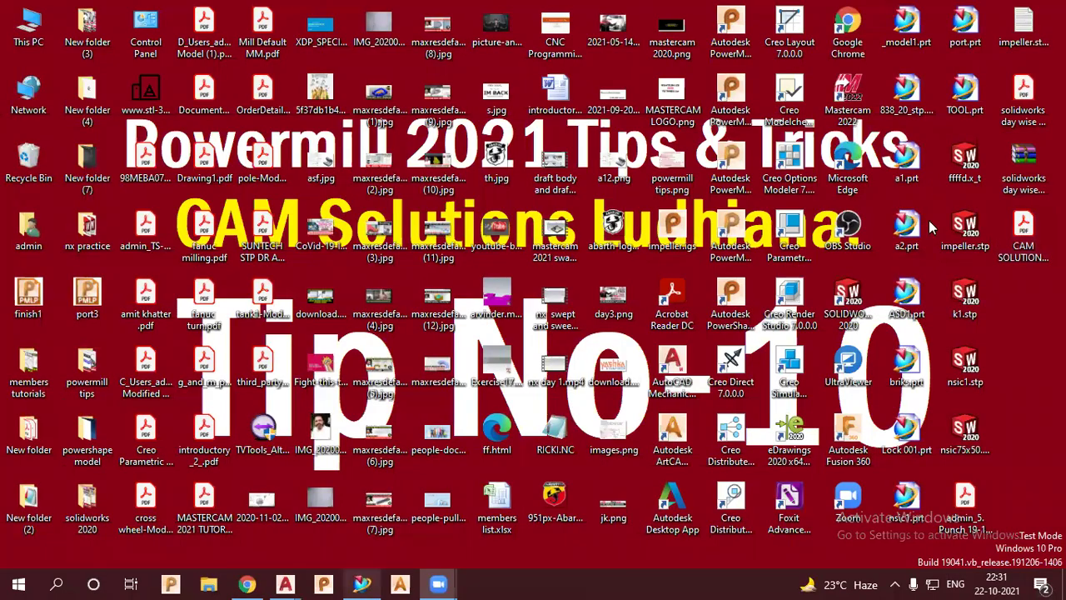
- Restore the NX Drafting window from the taskbar
left_click(372, 581)
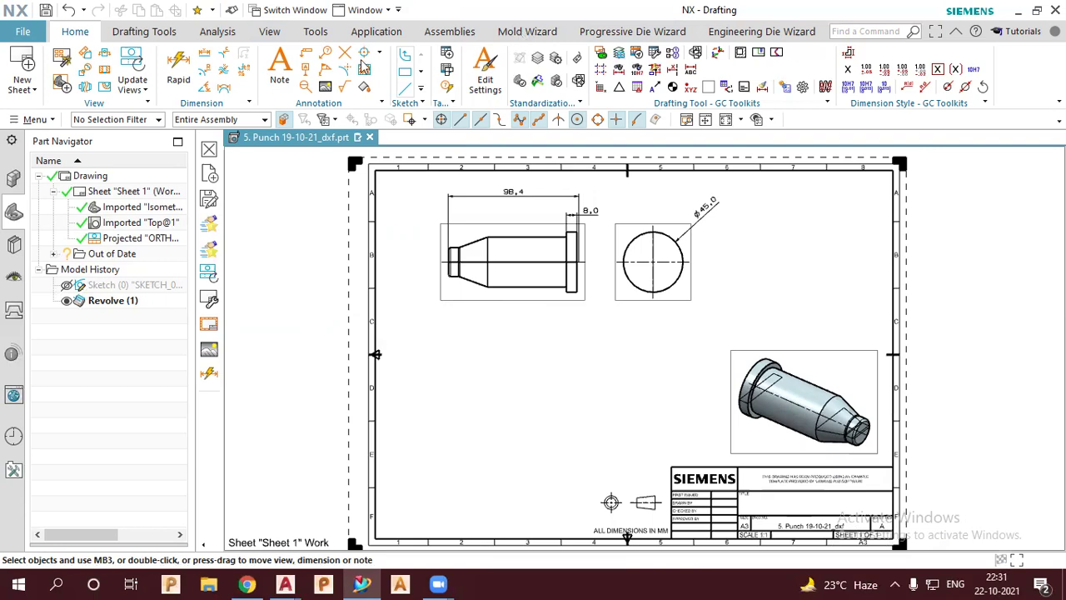
- Start Manufacturing with the cam_general turning machining environment
left_click(364, 10)
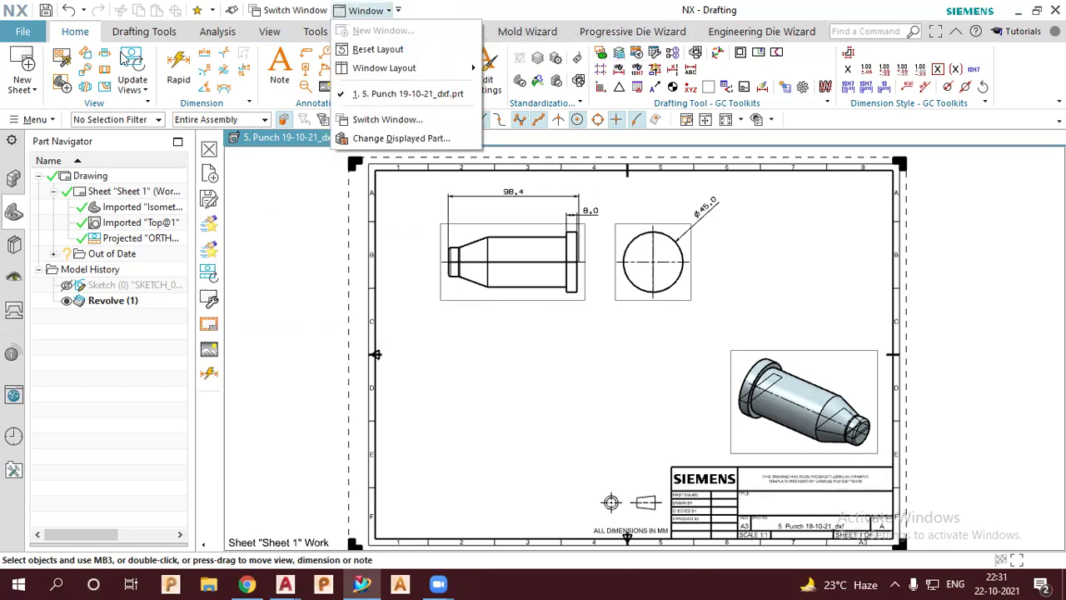
left_click(22, 31)
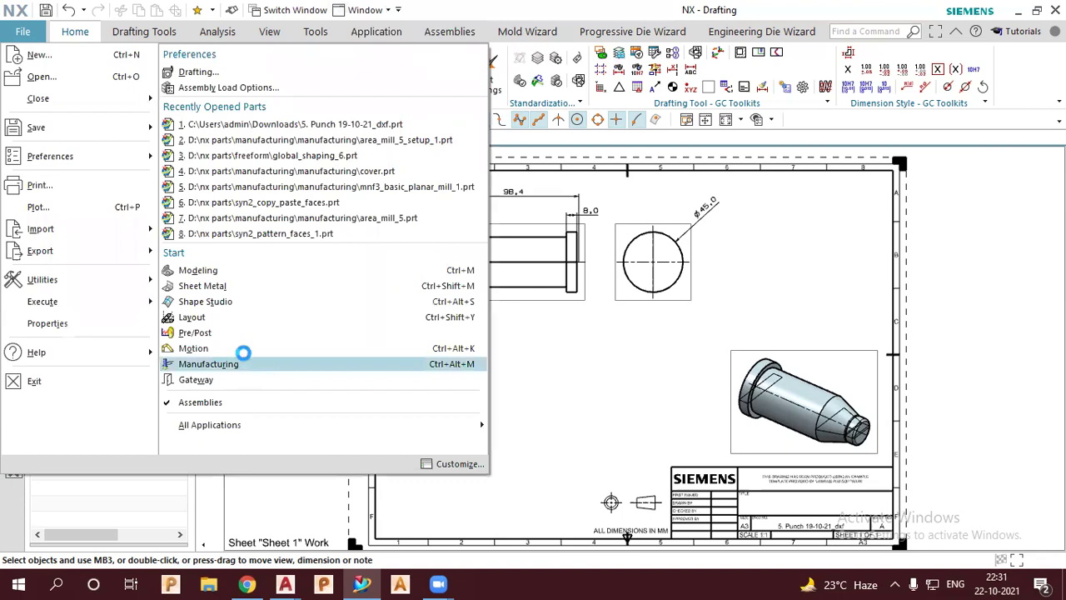
left_click(245, 364)
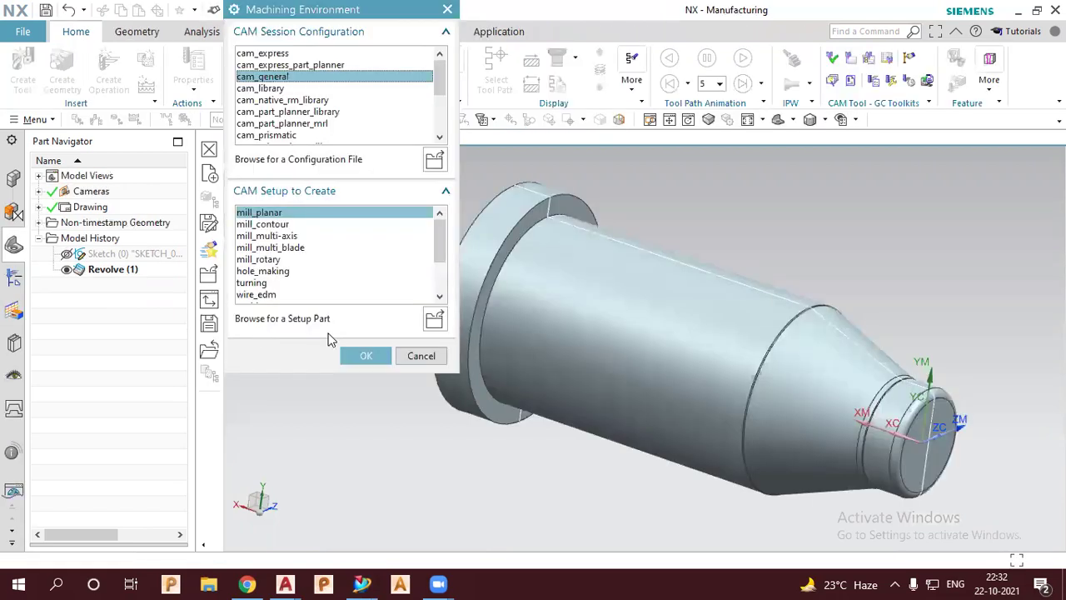
left_click(266, 283)
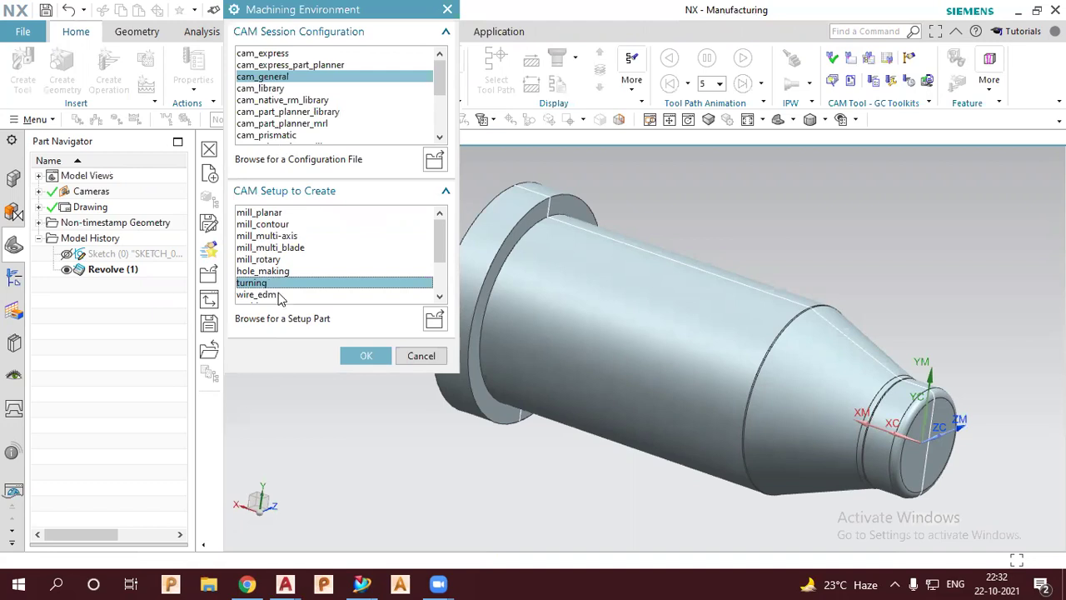
left_click(358, 356)
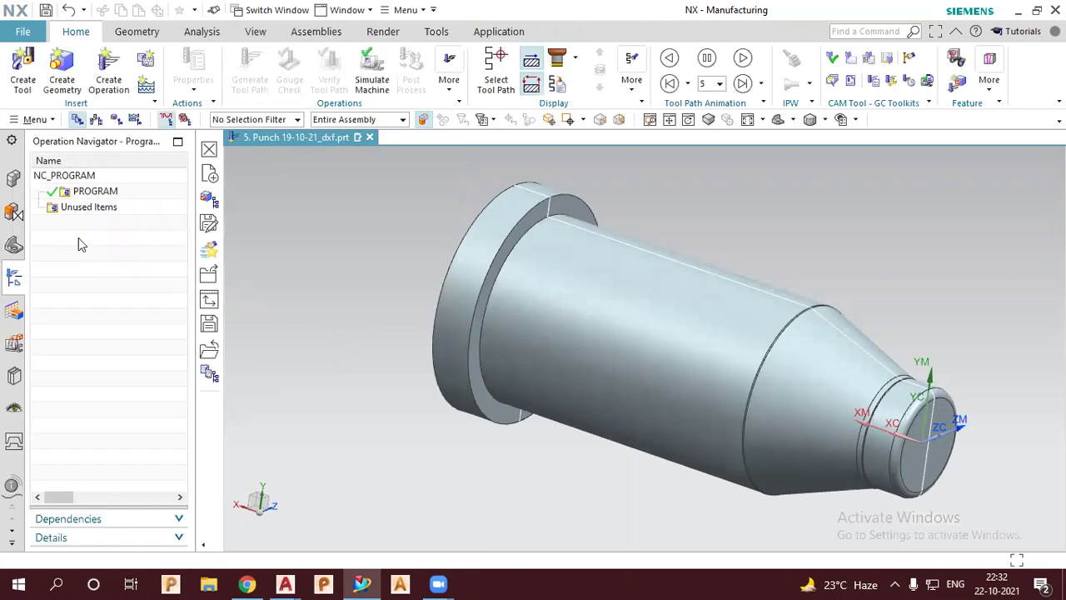
- Switch the Operation Navigator to Geometry View and expand MCS_SPINDLE and WORKPIECE
right_click(98, 272)
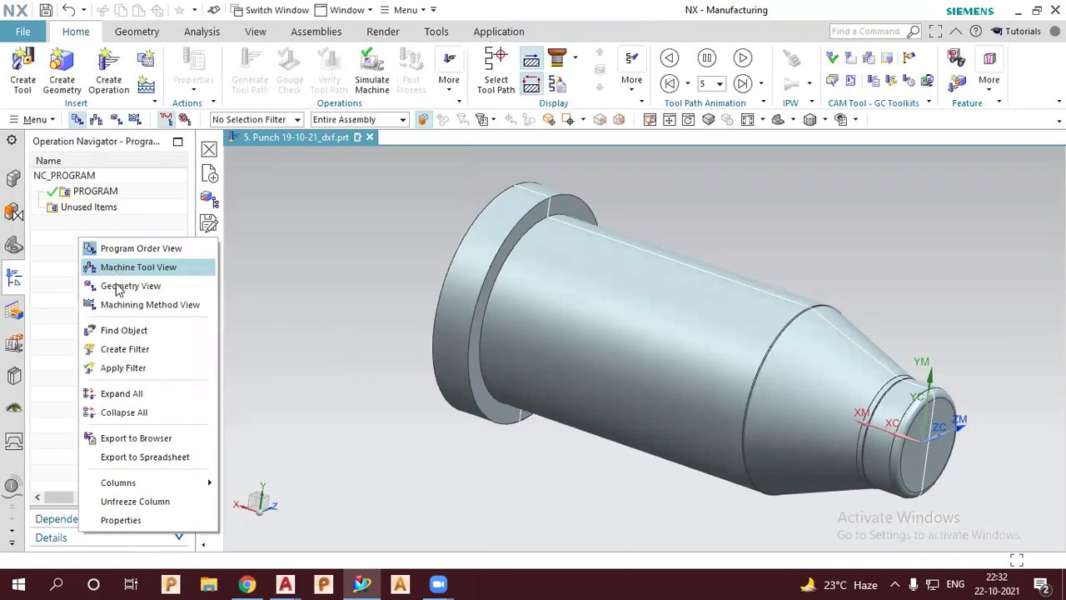
left_click(117, 286)
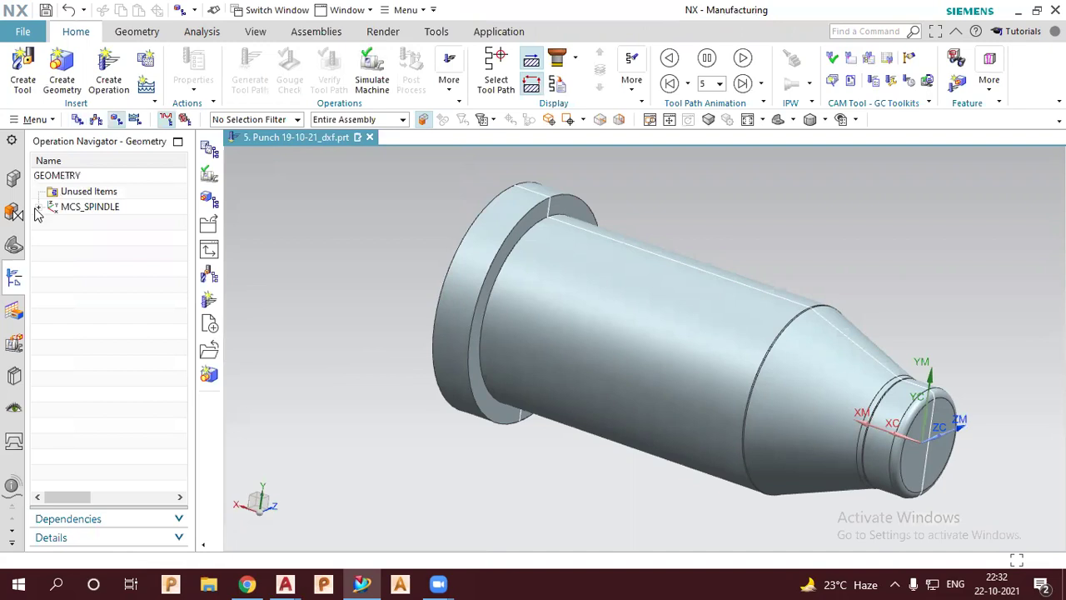
left_click(38, 208)
left_click(53, 223)
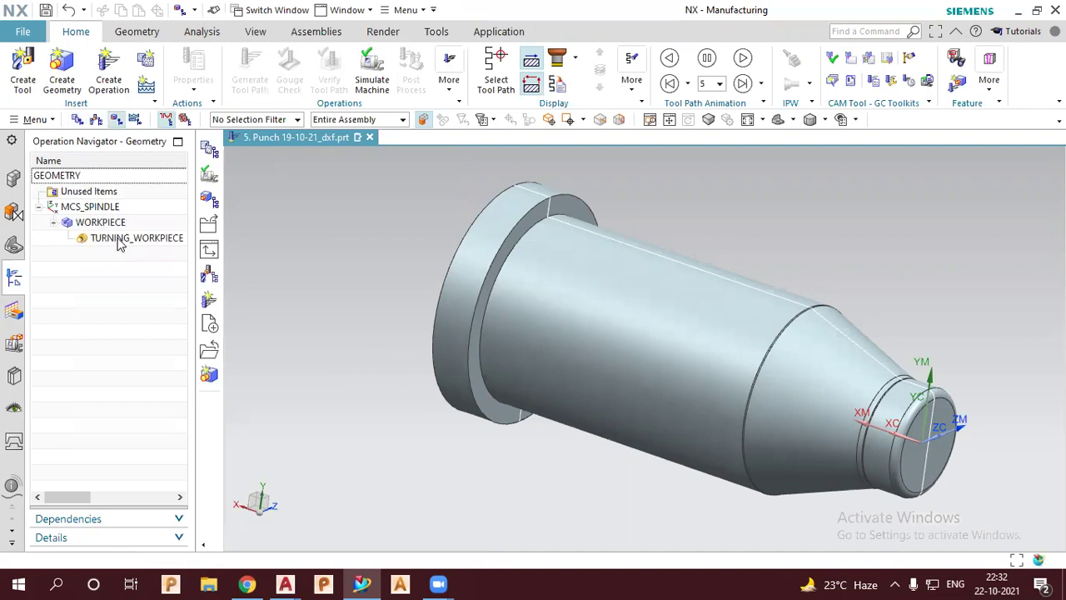
- Open the WORKPIECE geometry group for editing
double_click(104, 240)
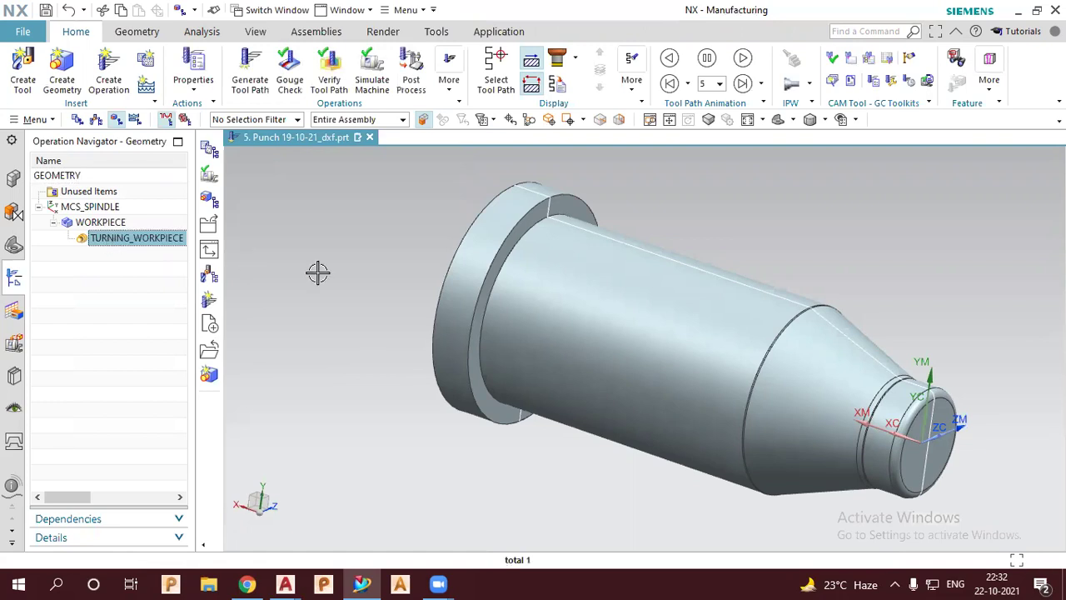
mouse_move(416, 269)
middle_mouse_down()
mouse_move(364, 278)
mouse_move(358, 292)
middle_mouse_up()
middle_click_drag(665, 198, 761, 158)
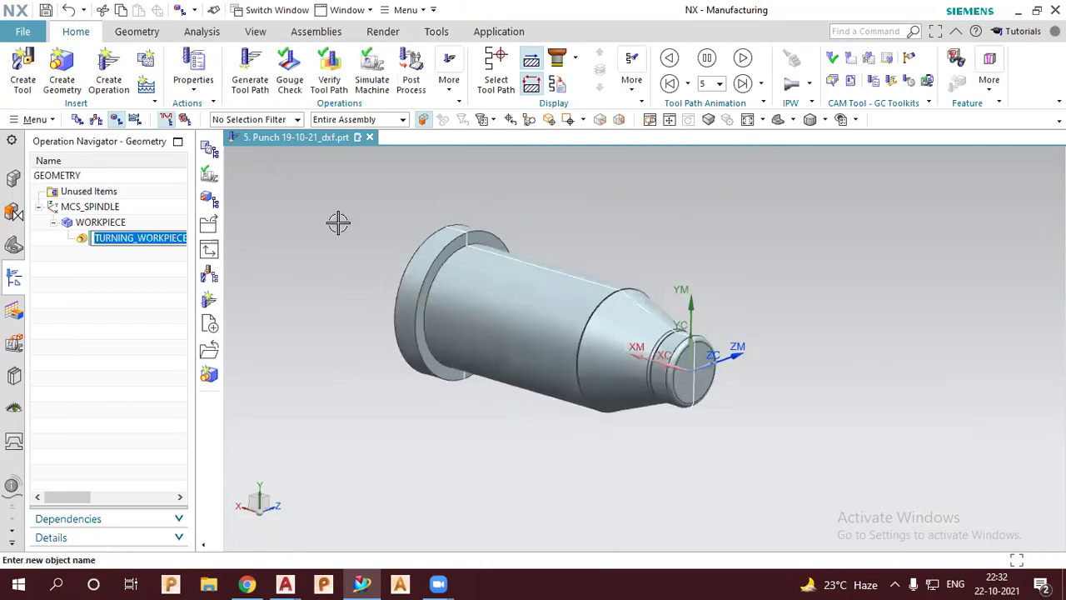
left_click(106, 223)
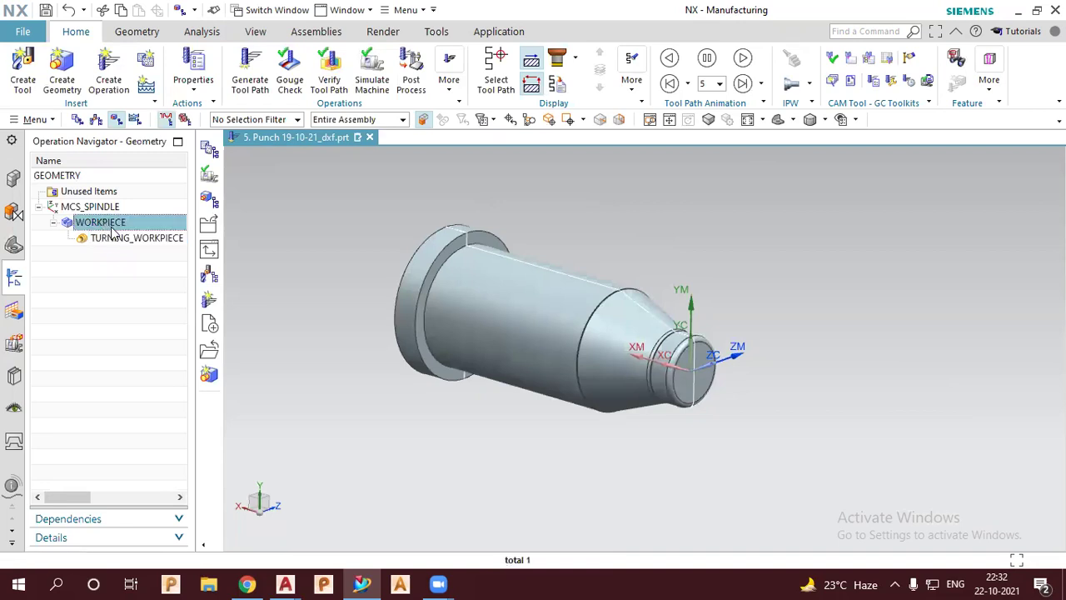
right_click(112, 232)
left_click(114, 228)
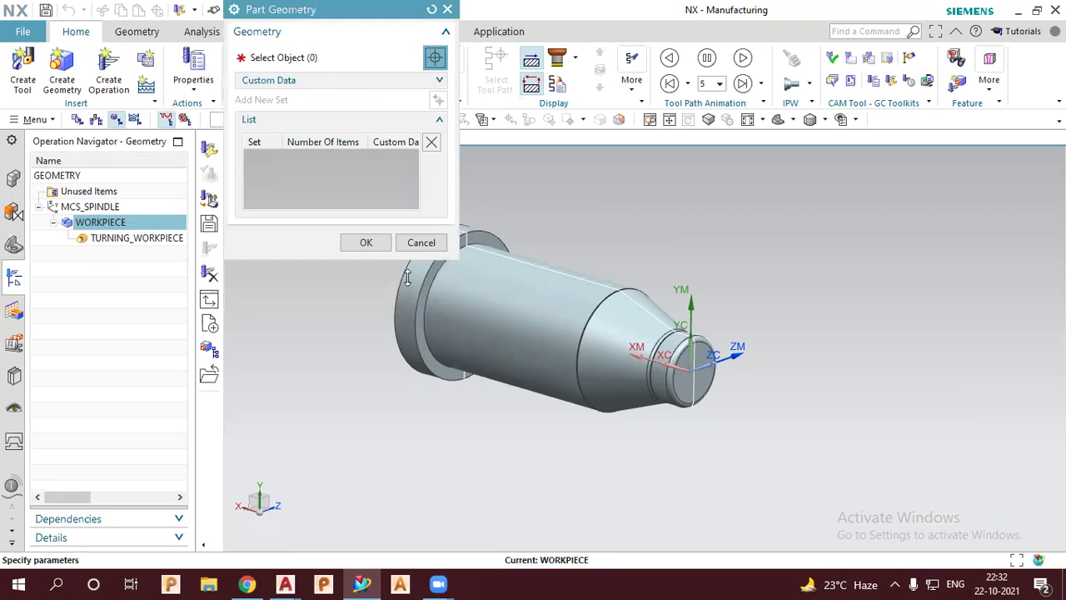
- Set the punch body as part geometry and make the blank a bounding cylinder
left_click(459, 288)
left_click(350, 263)
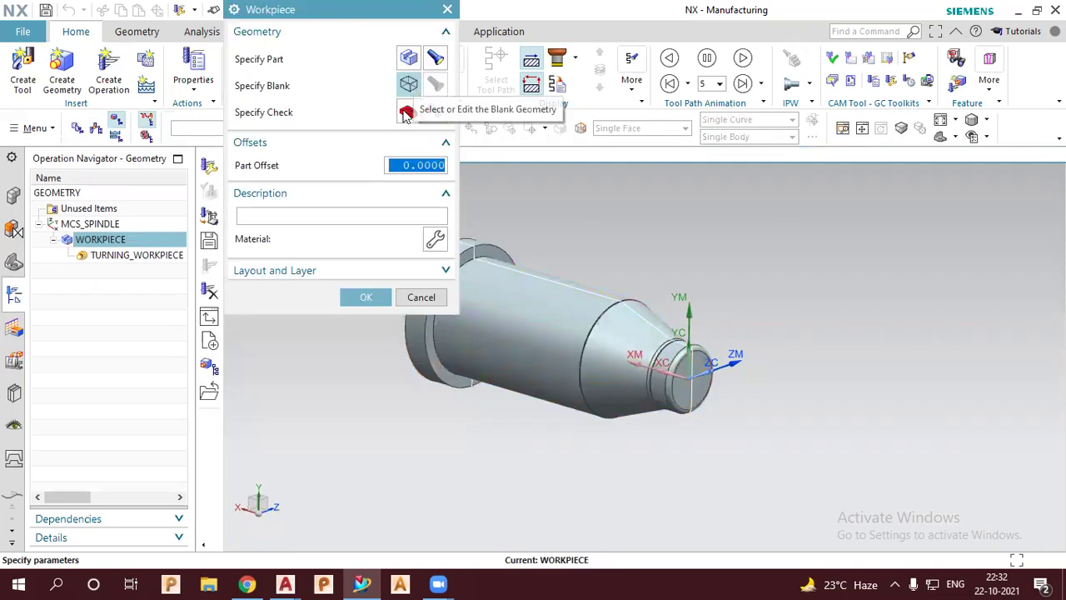
middle_click(406, 105)
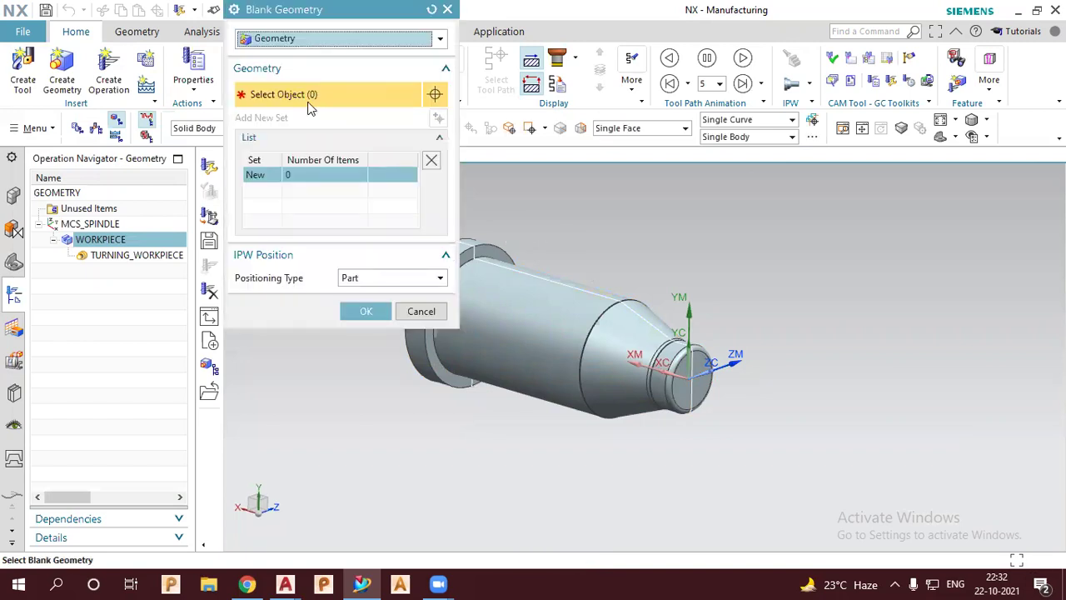
key("alt+Down")
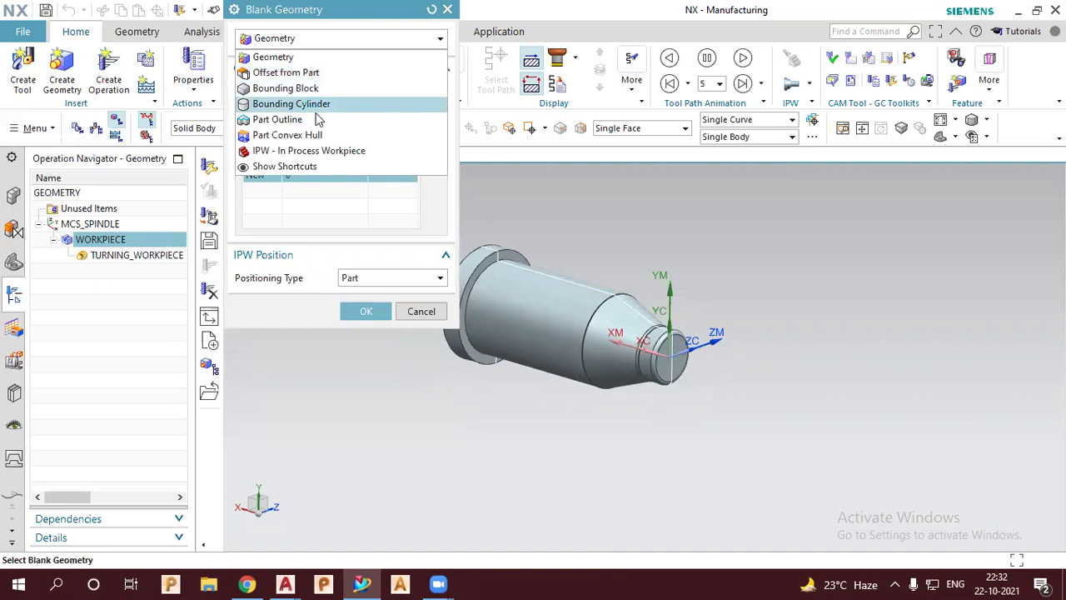
left_click(315, 108)
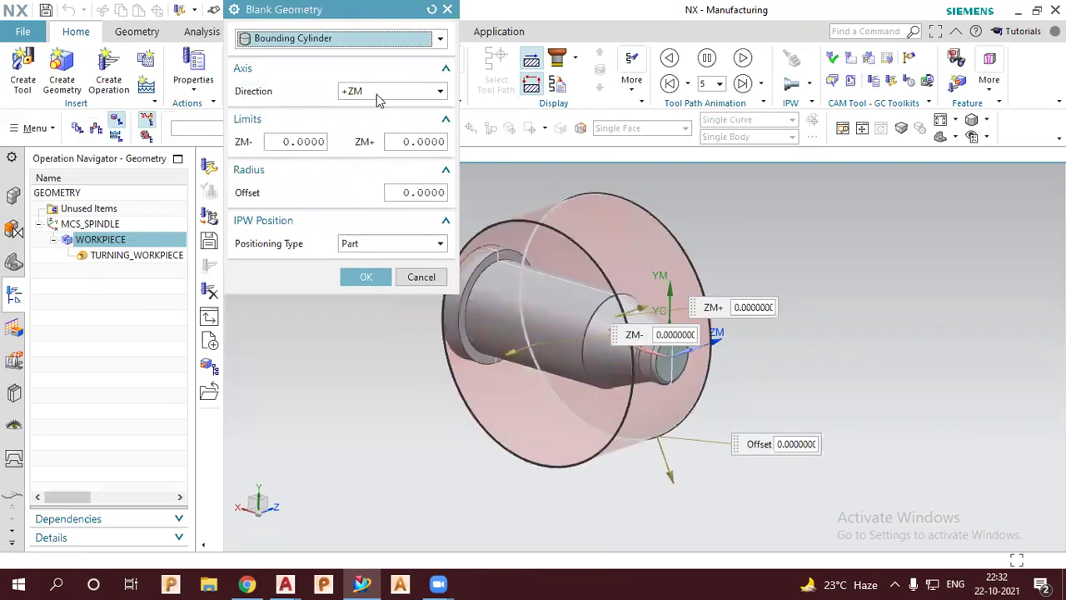
- Align the bounding cylinder's axis with the punch, confirm WORKPIECE, and inspect the blank
left_click(391, 91)
left_click(372, 122)
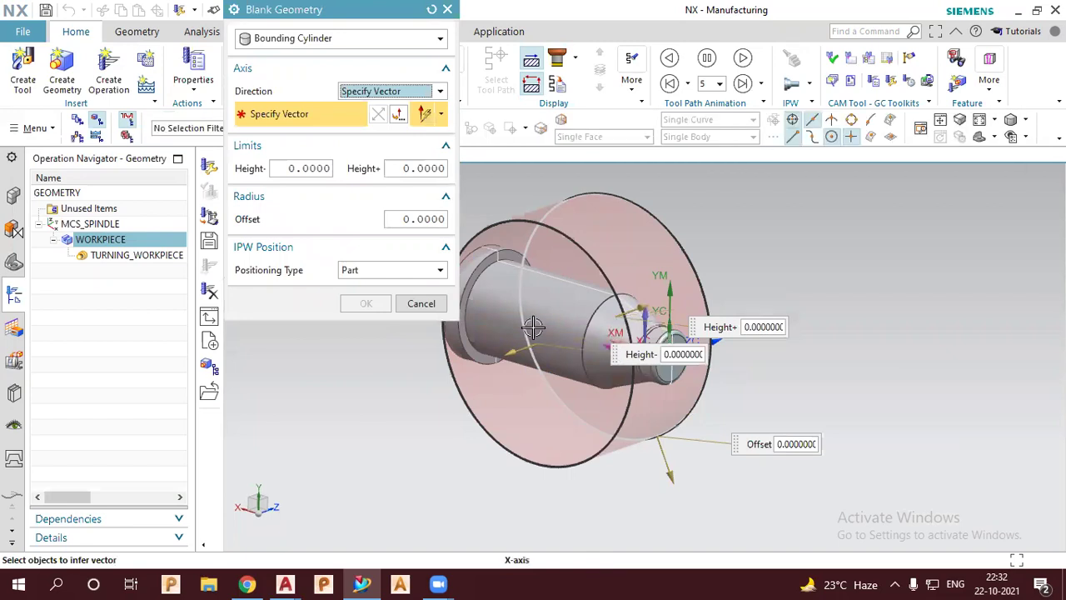
left_click(534, 327)
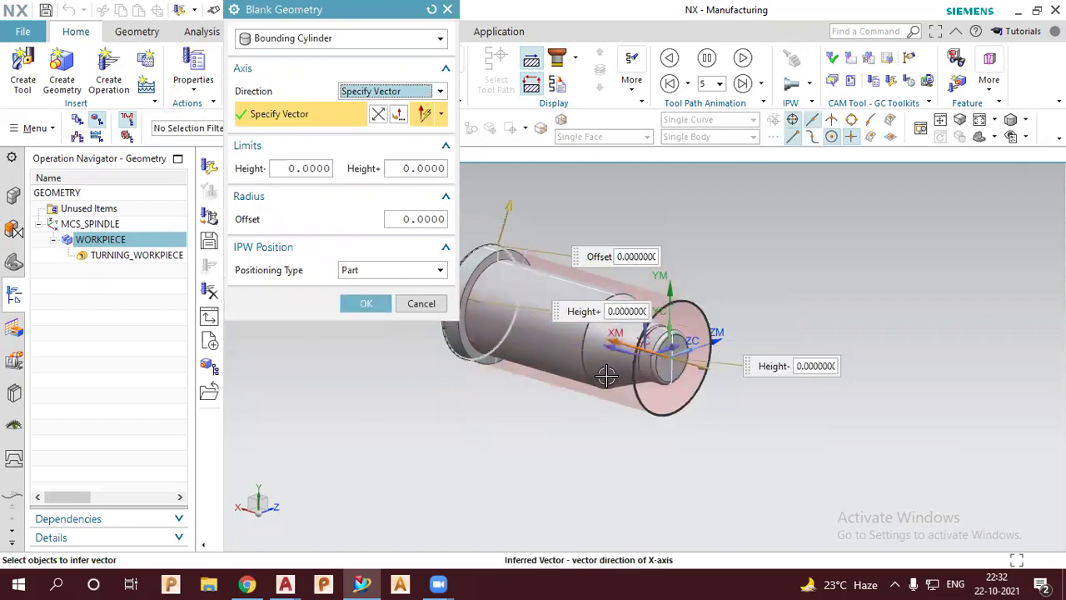
scroll(607, 375, "up", 2)
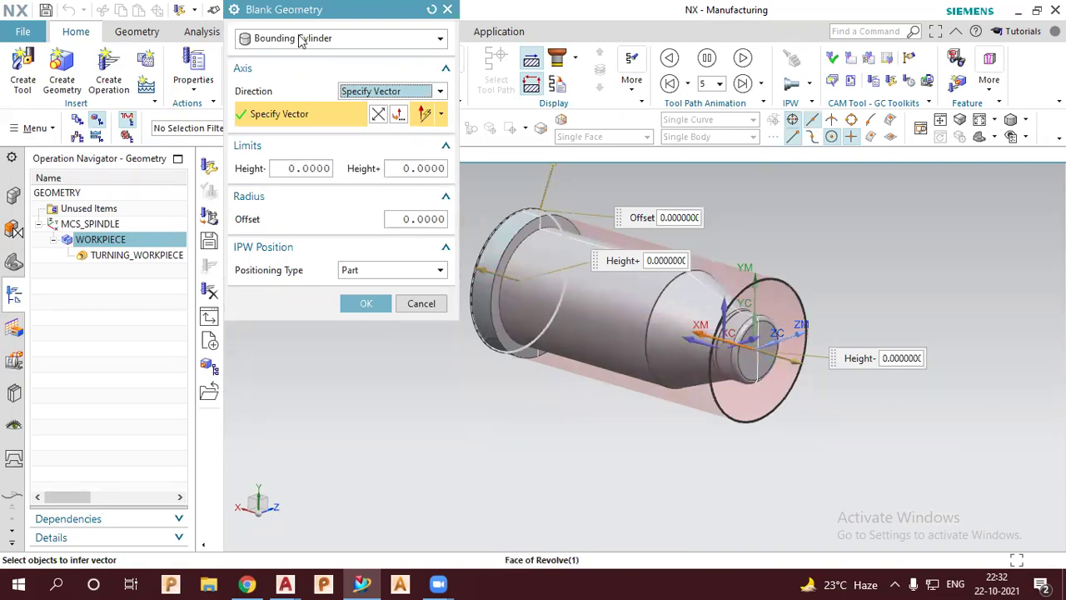
left_click(349, 303)
left_click(370, 300)
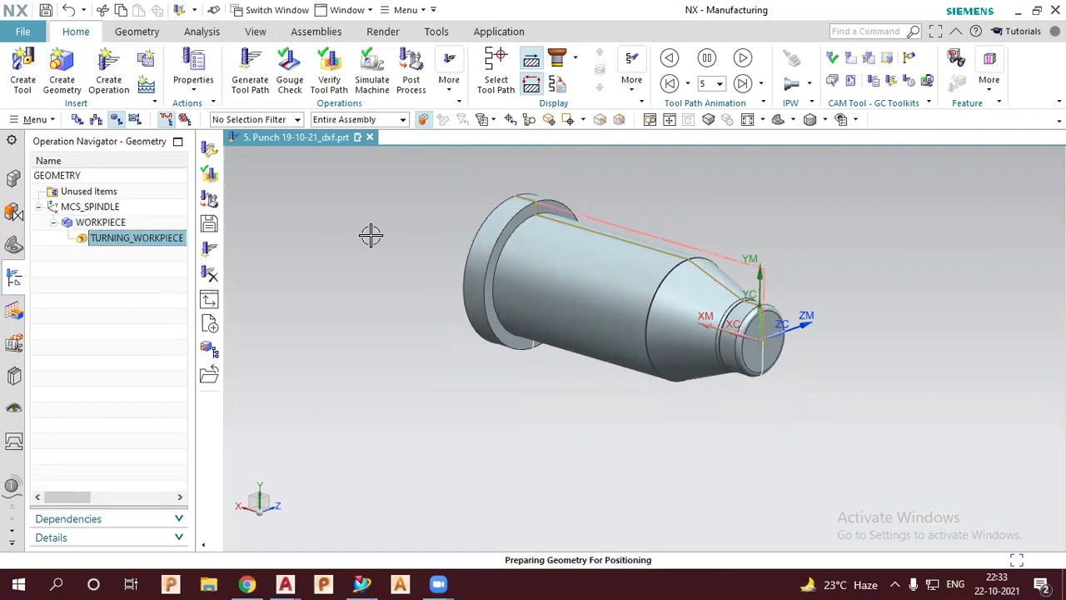
mouse_move(373, 216)
middle_mouse_down()
mouse_move(419, 191)
mouse_move(368, 231)
middle_mouse_up()
middle_click_drag(459, 245, 606, 240)
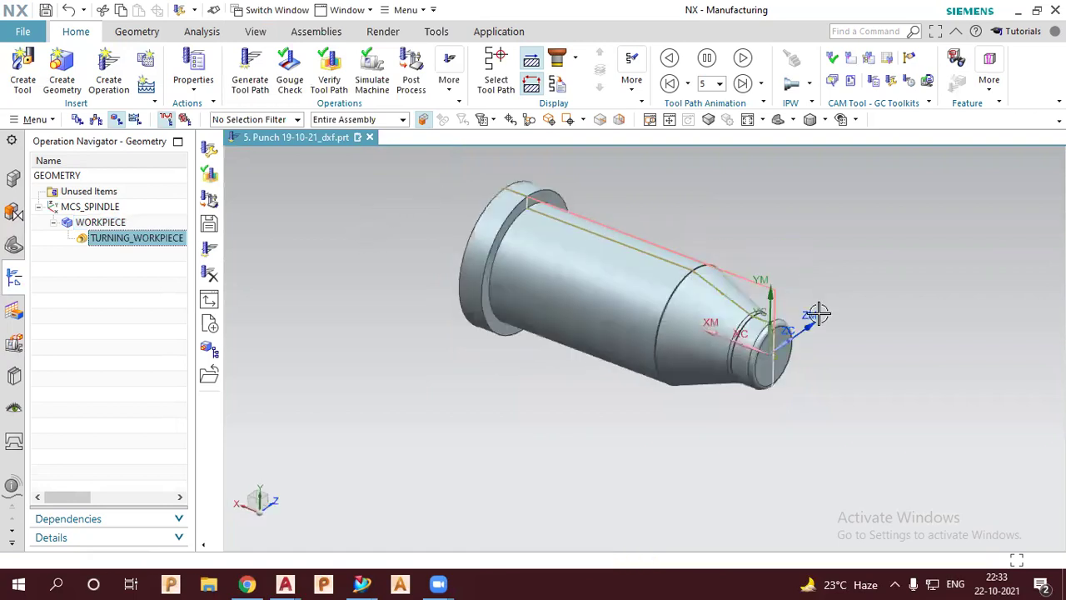
scroll(814, 312, "up", 2)
scroll(777, 317, "down", 1)
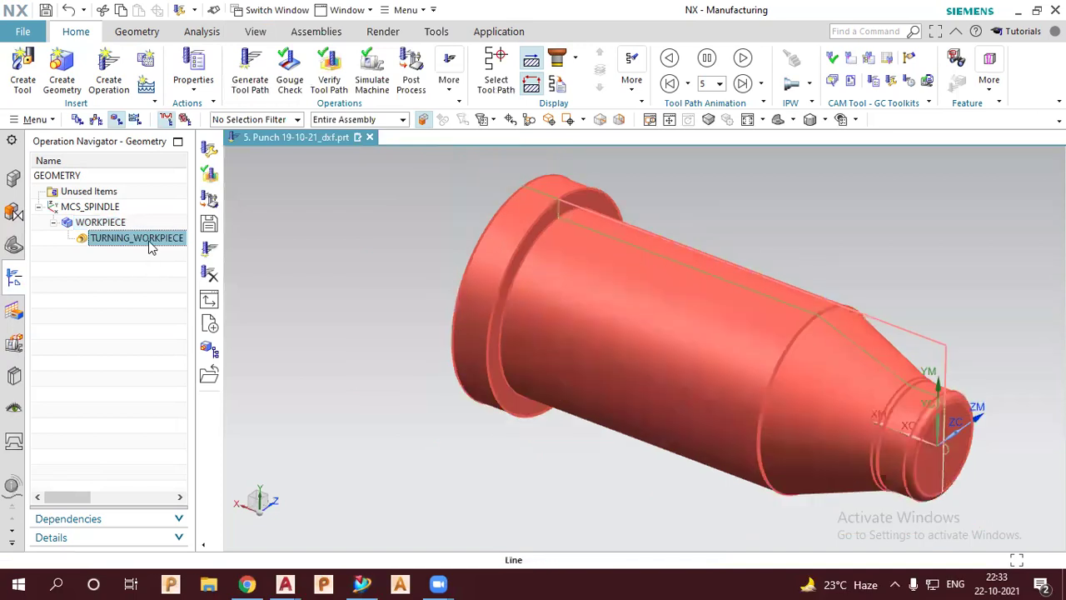
- Insert a Rough Turn OD operation under TURNING_WORKPIECE
right_click(150, 246)
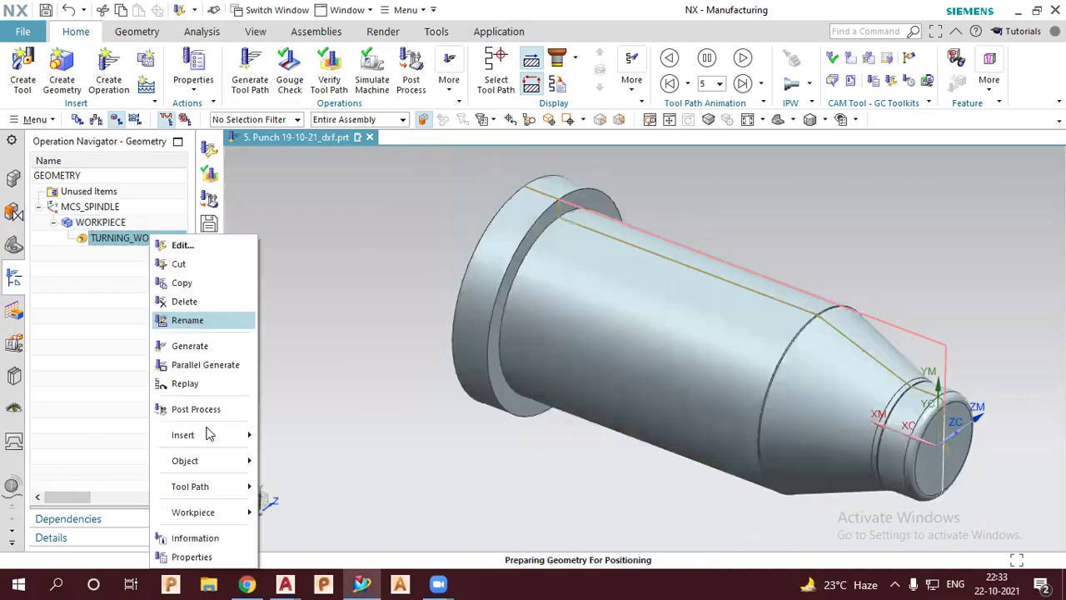
left_click(284, 439)
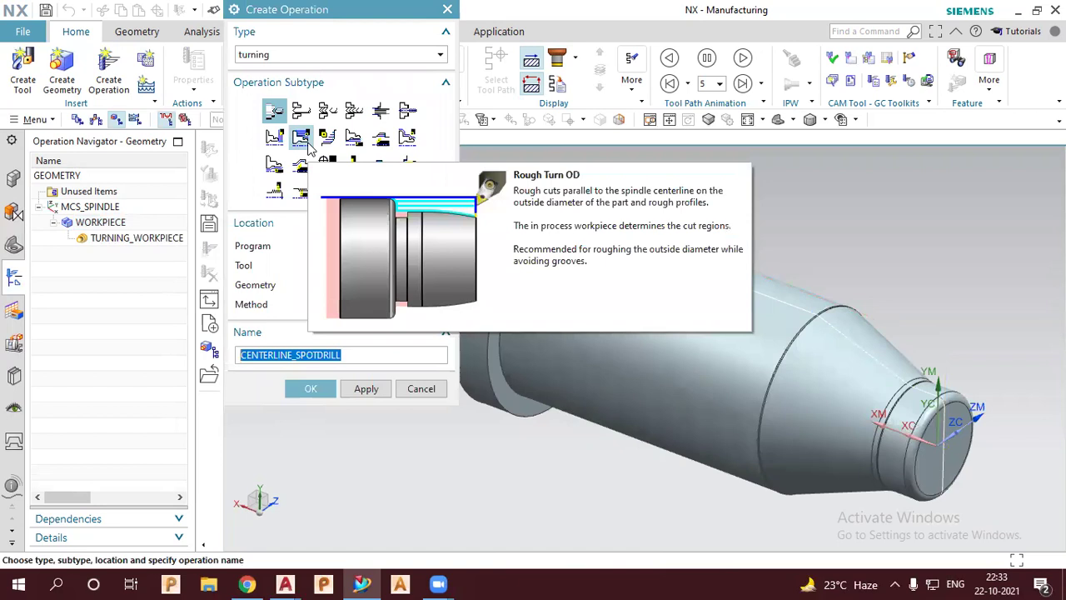
left_click(308, 144)
left_click(312, 388)
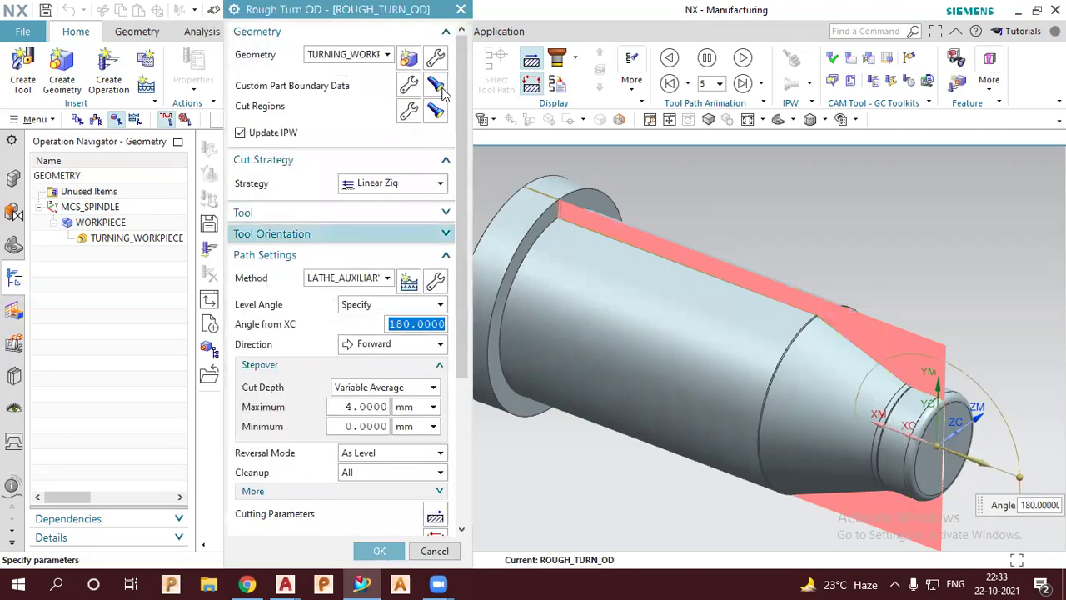
- Keep the Linear Zig strategy, set maximum cut depth to 1, and generate the toolpath
left_click(439, 94)
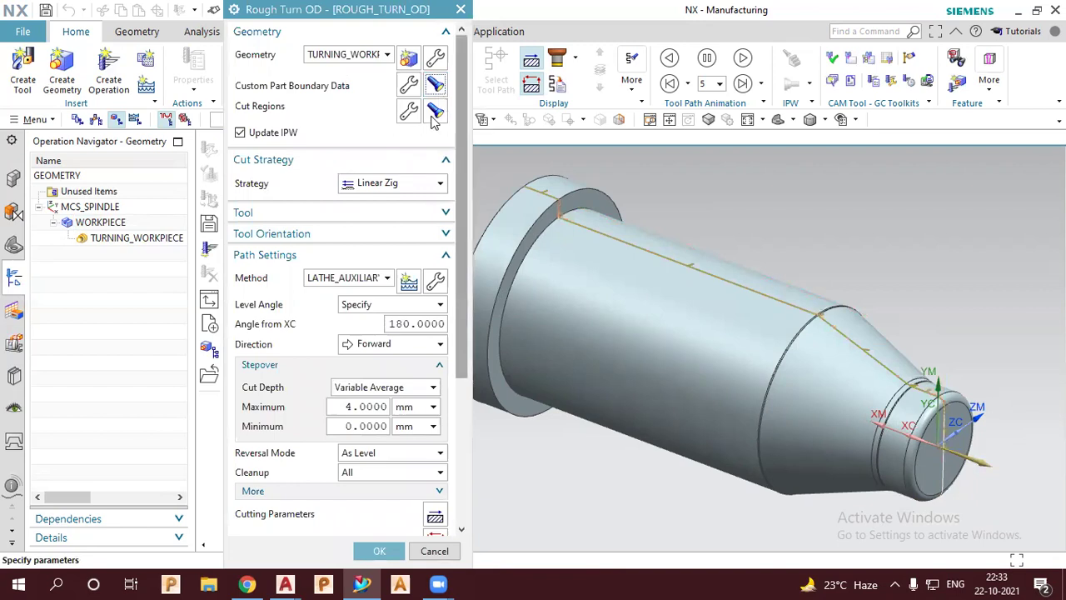
left_click(435, 112)
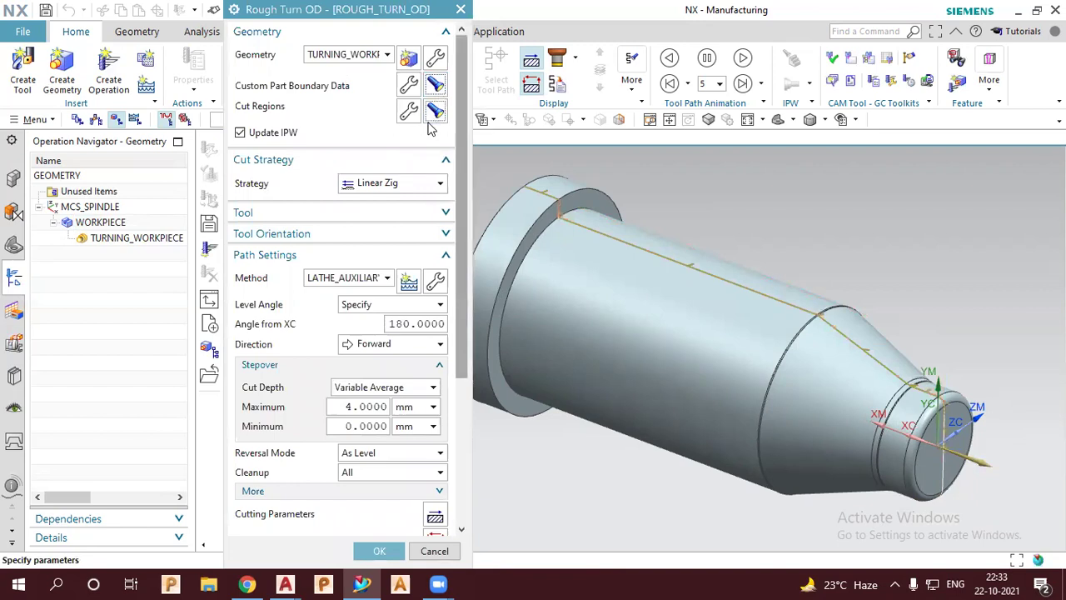
left_click(395, 191)
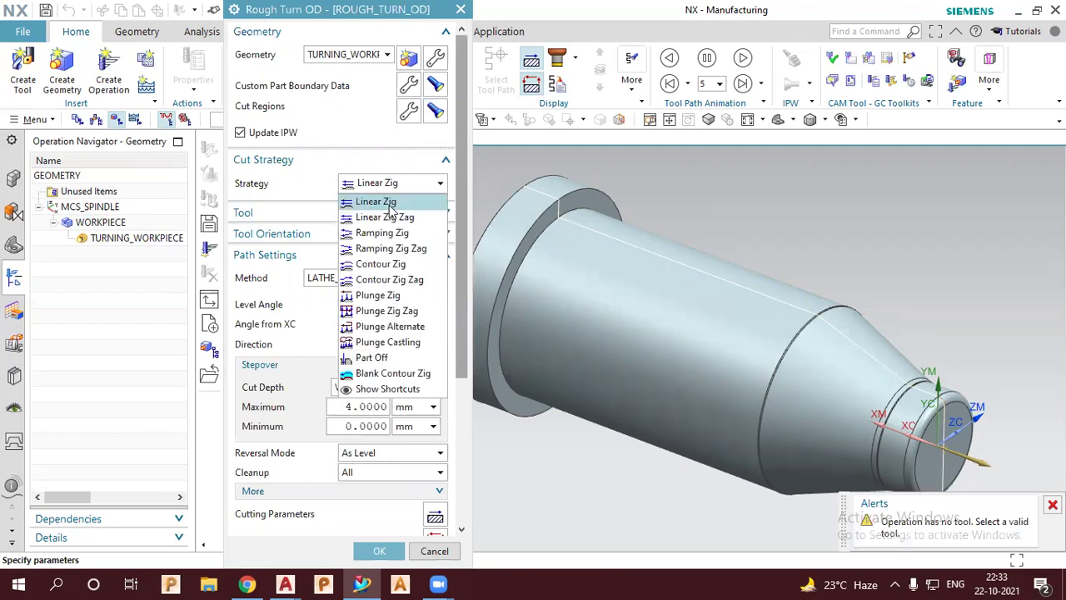
key("Escape")
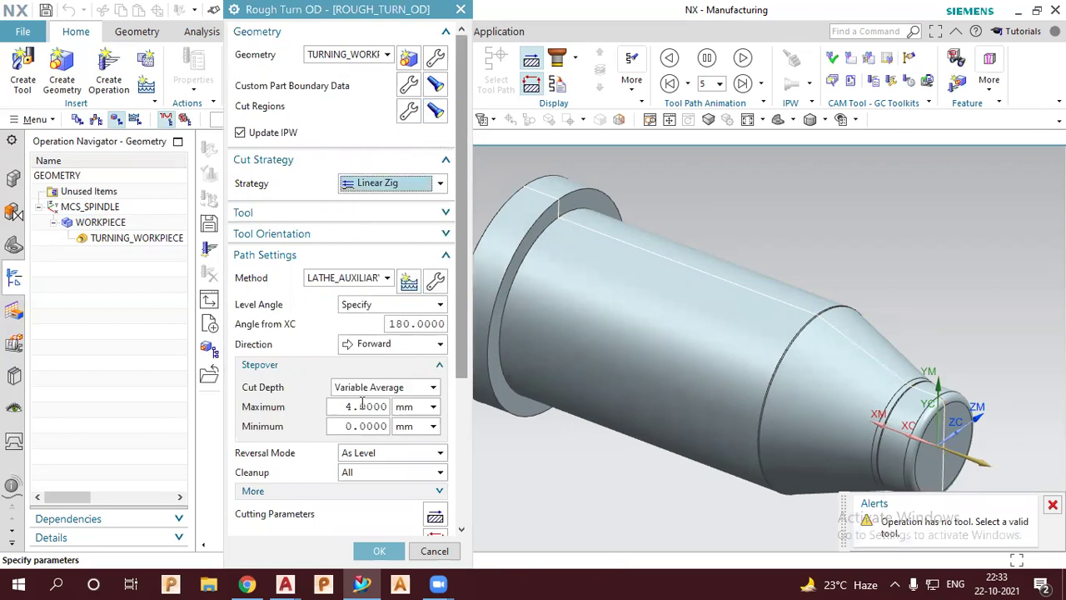
left_click(358, 408)
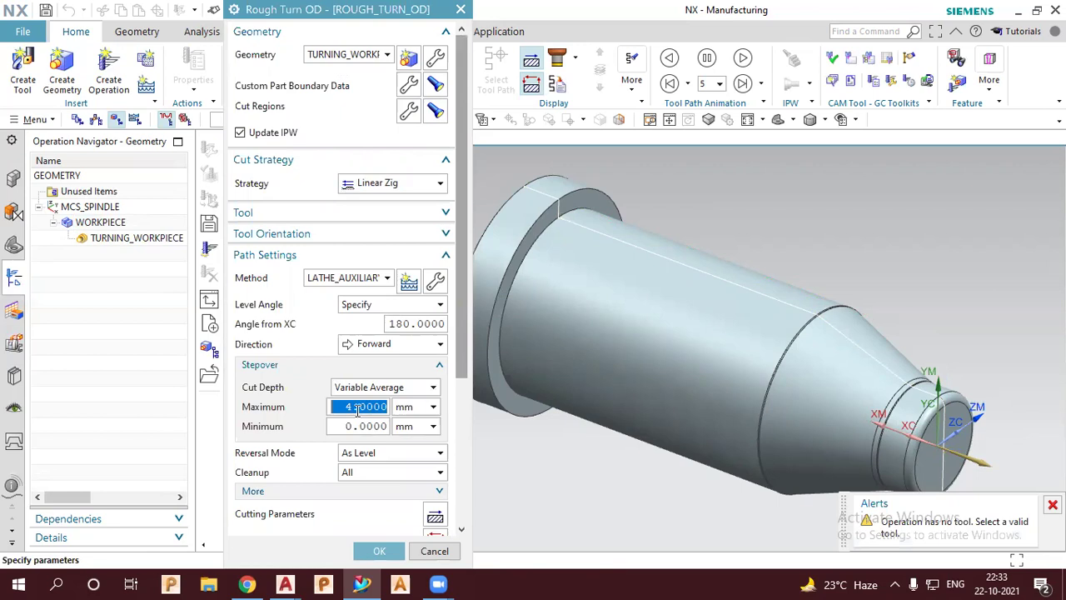
type("1")
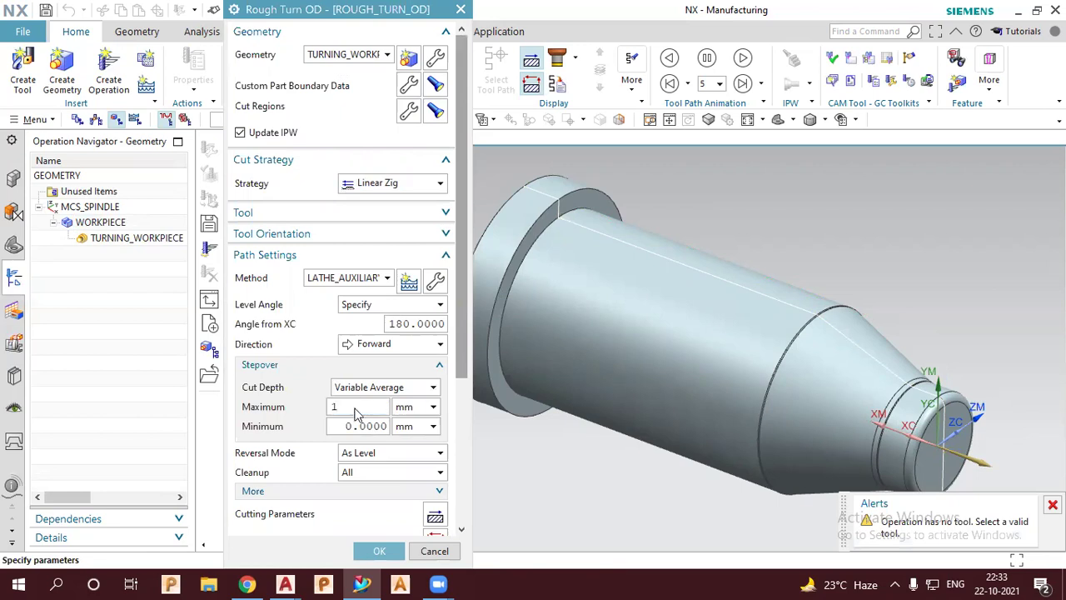
scroll(356, 414, "down", 3)
scroll(333, 491, "down", 2)
left_click(302, 516)
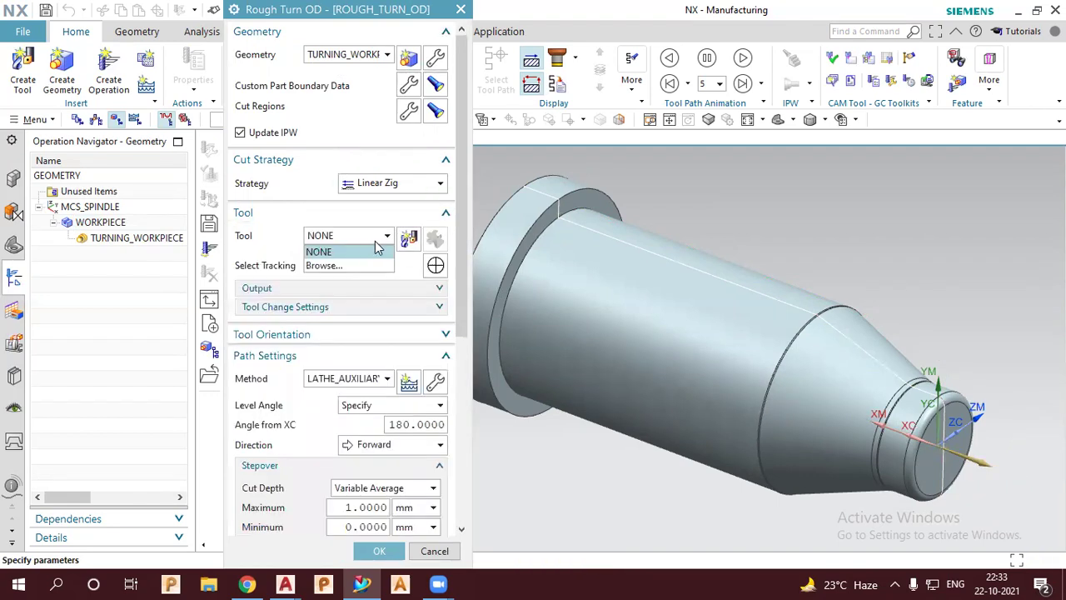
- Create a new OD_80_L turning tool for the operation
left_click(409, 240)
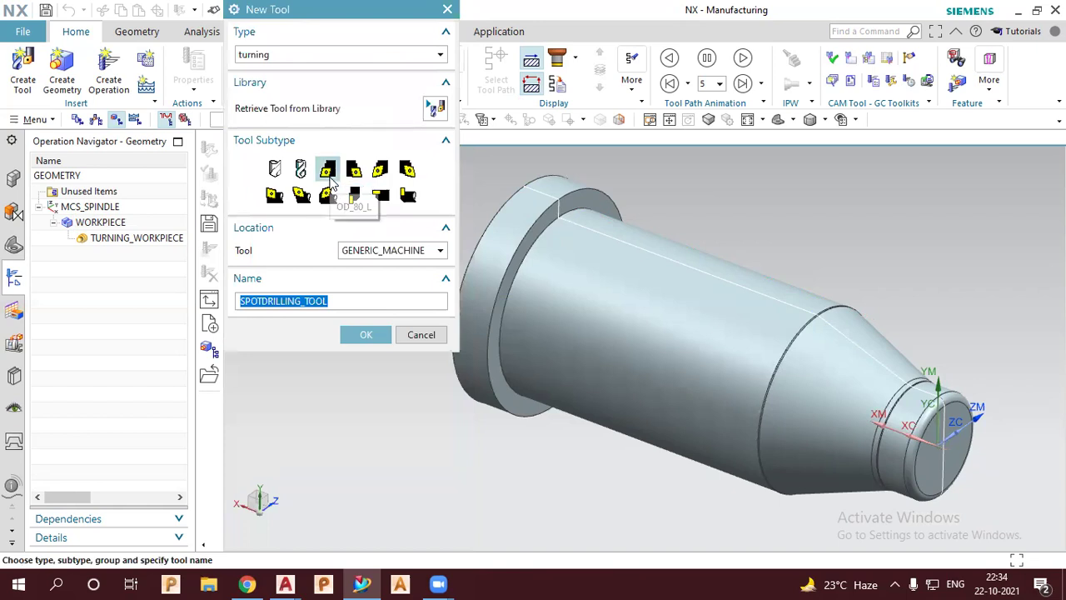
left_click(368, 336)
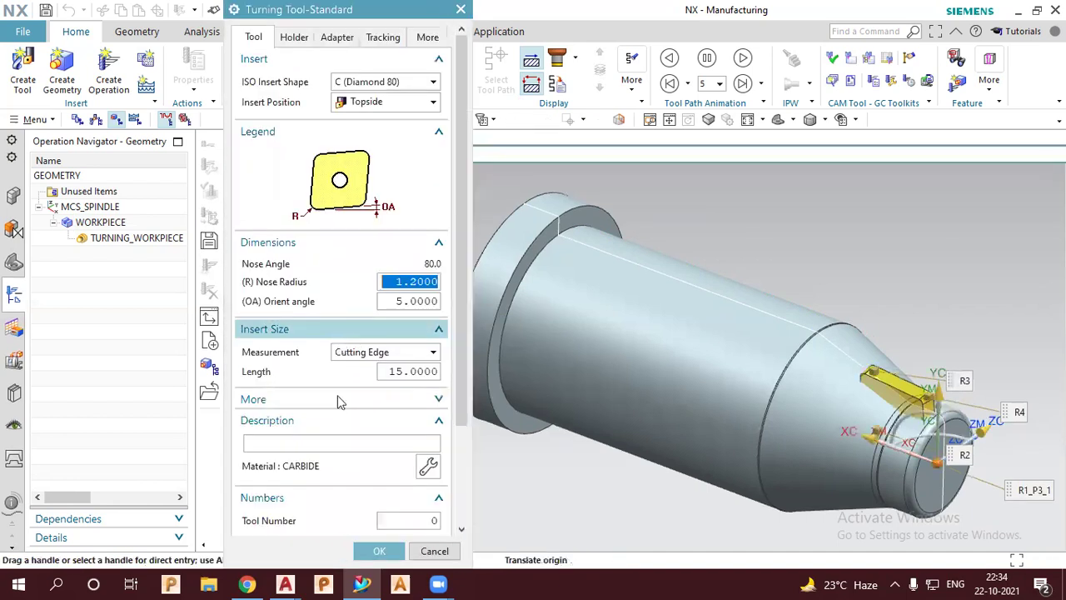
scroll(337, 402, "down", 3)
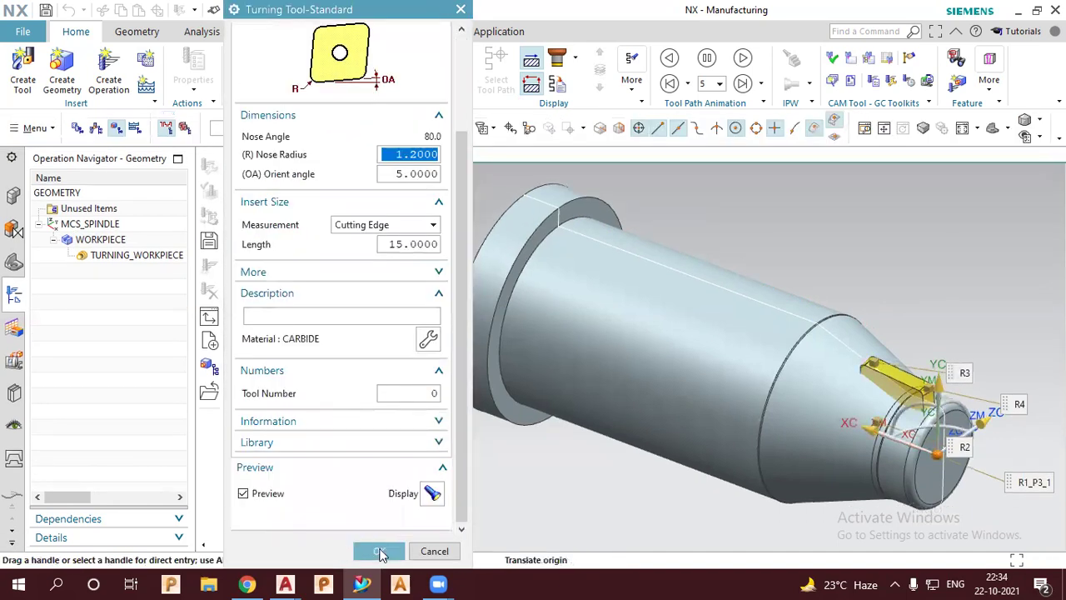
left_click(379, 551)
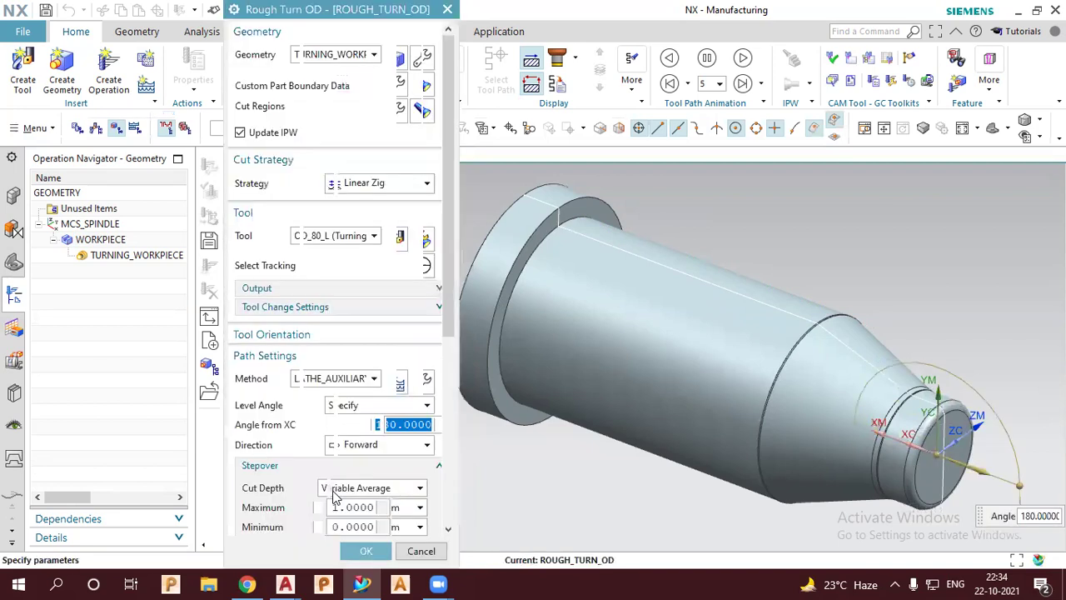
- Generate the roughing toolpath with OD_80_L, acknowledging the tool-position and clearance messages
scroll(335, 496, "down", 5)
scroll(324, 507, "down", 3)
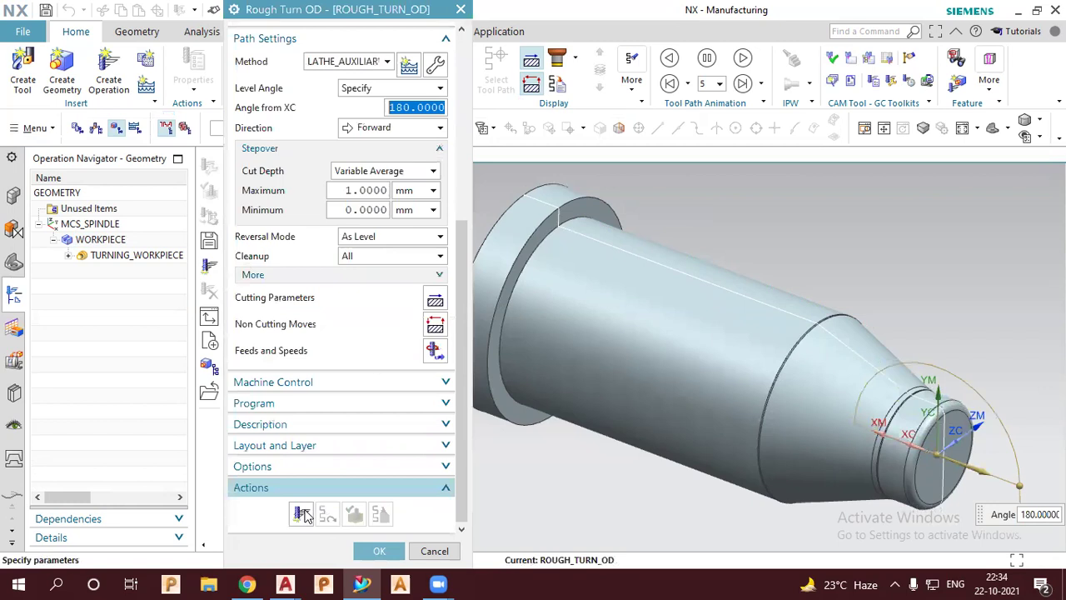
left_click(302, 514)
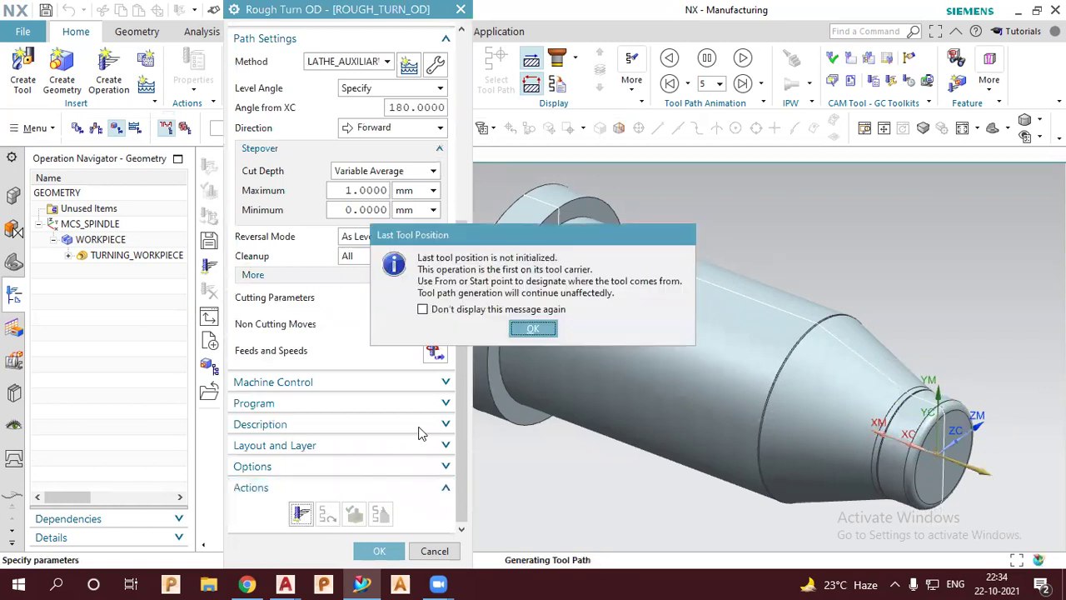
left_click(532, 331)
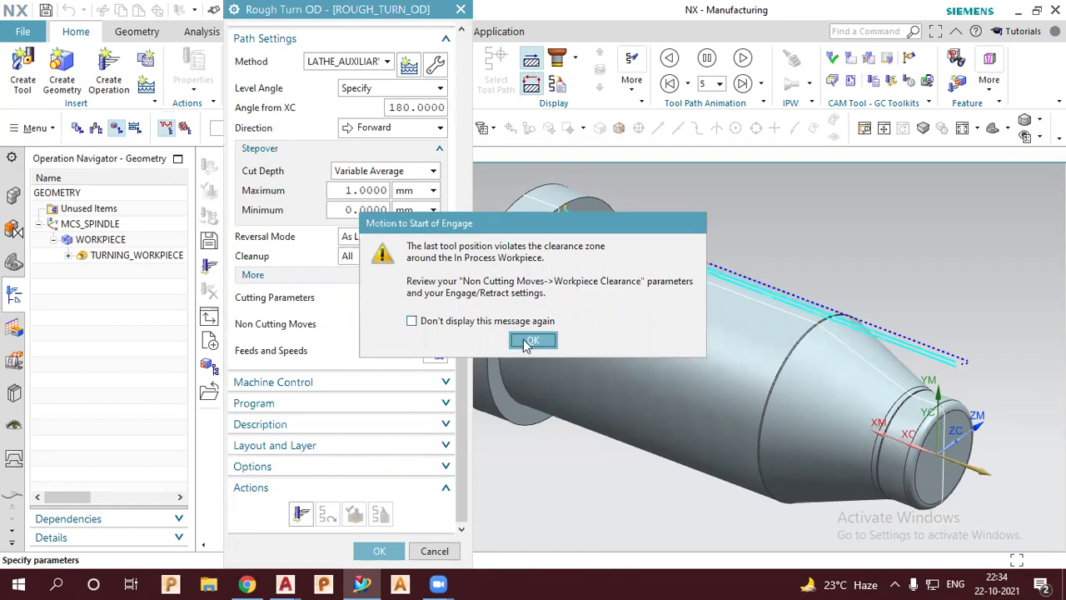
left_click(525, 344)
middle_click(425, 261)
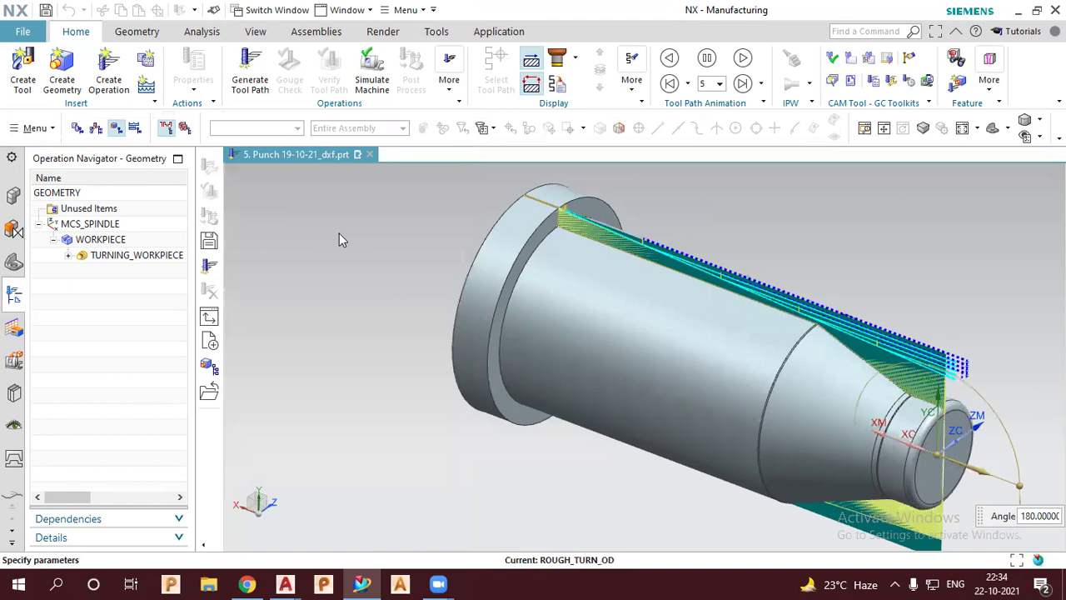
left_click(366, 237)
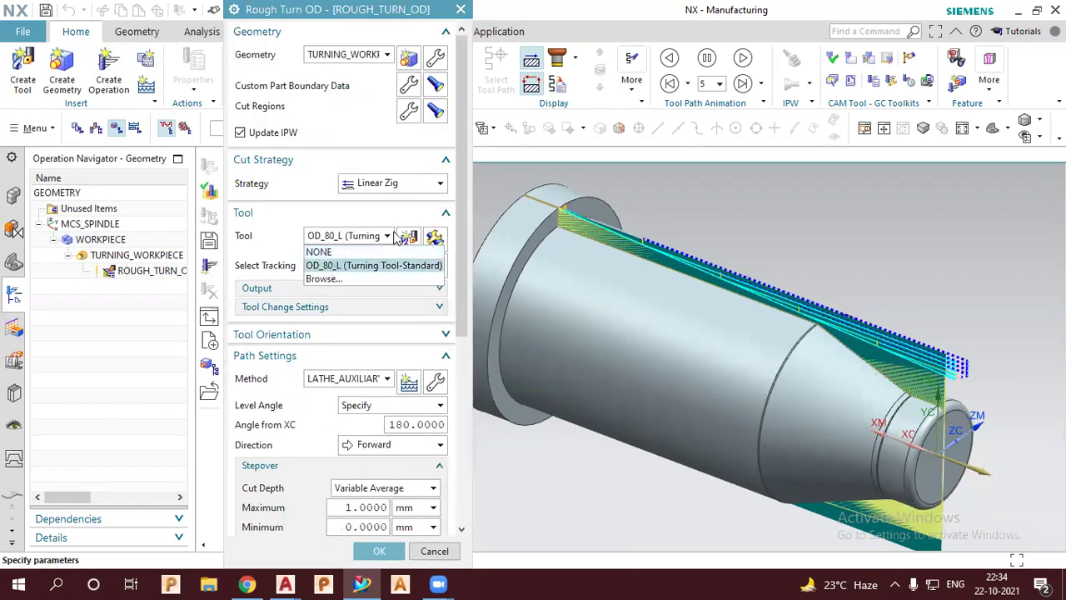
- Create an OD_80_R turning tool for the Rough Turn OD operation
left_click(408, 241)
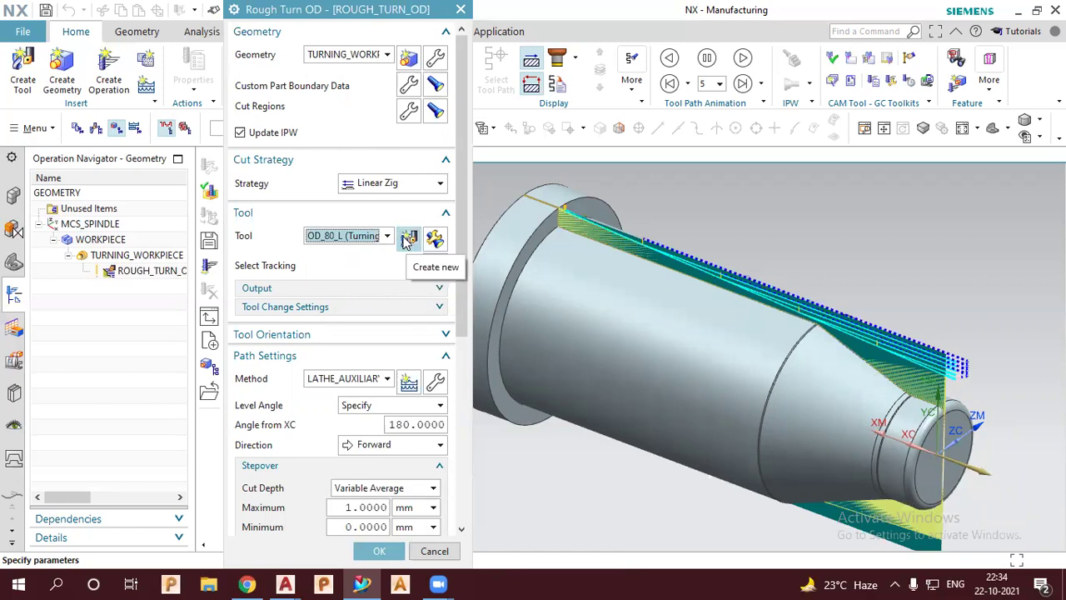
left_click(408, 241)
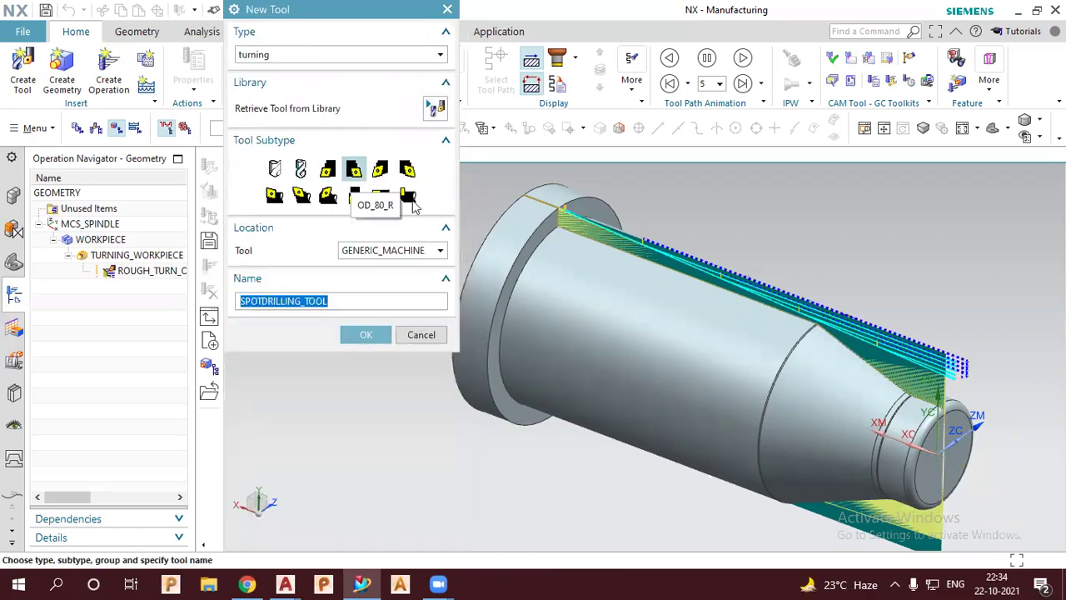
left_click(381, 195)
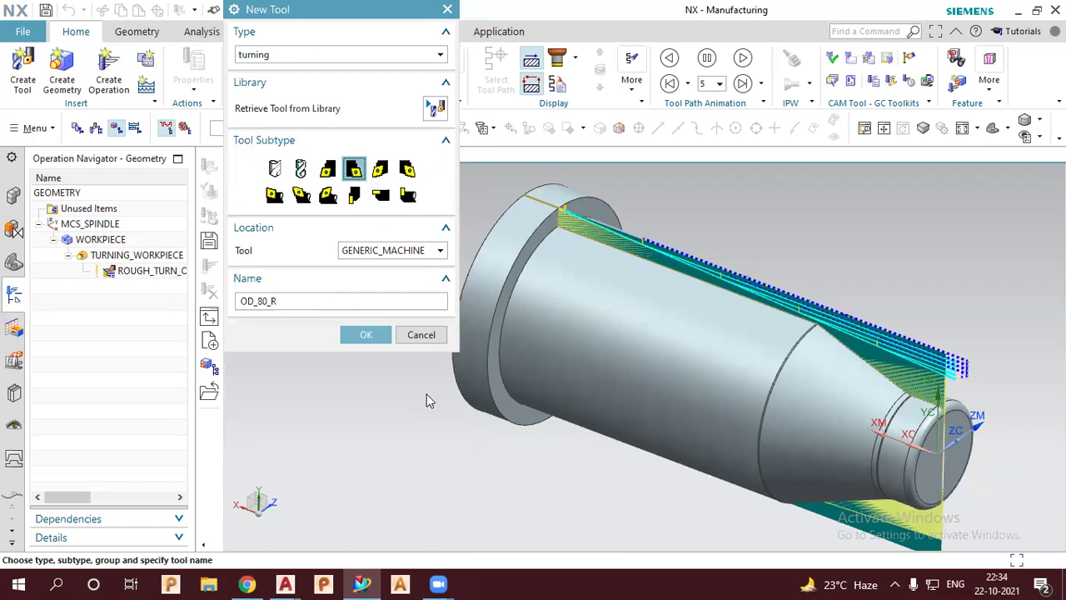
left_click(352, 336)
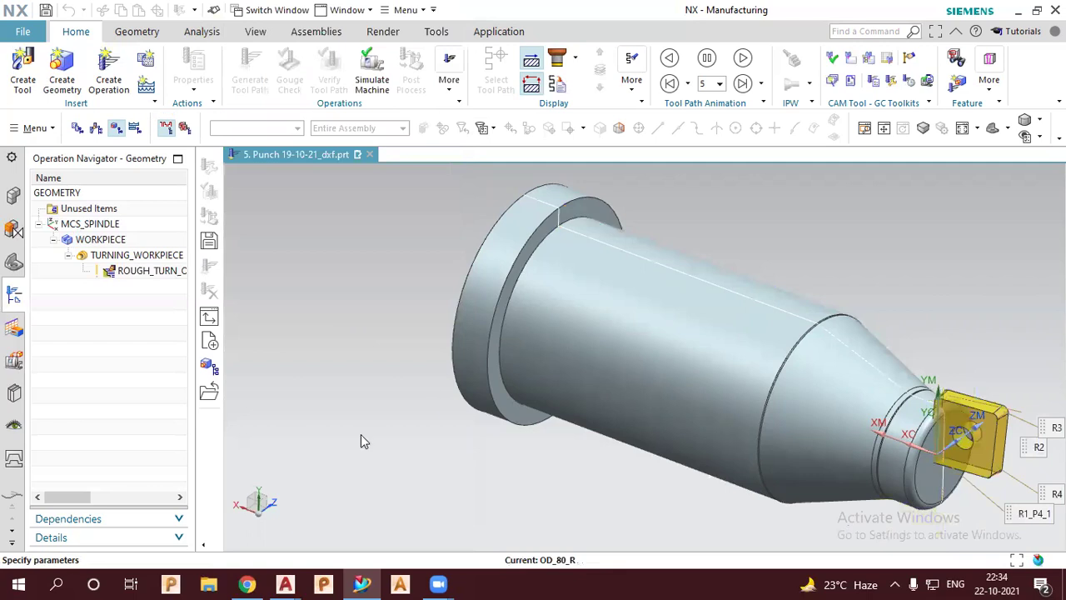
scroll(369, 513, "down", 3)
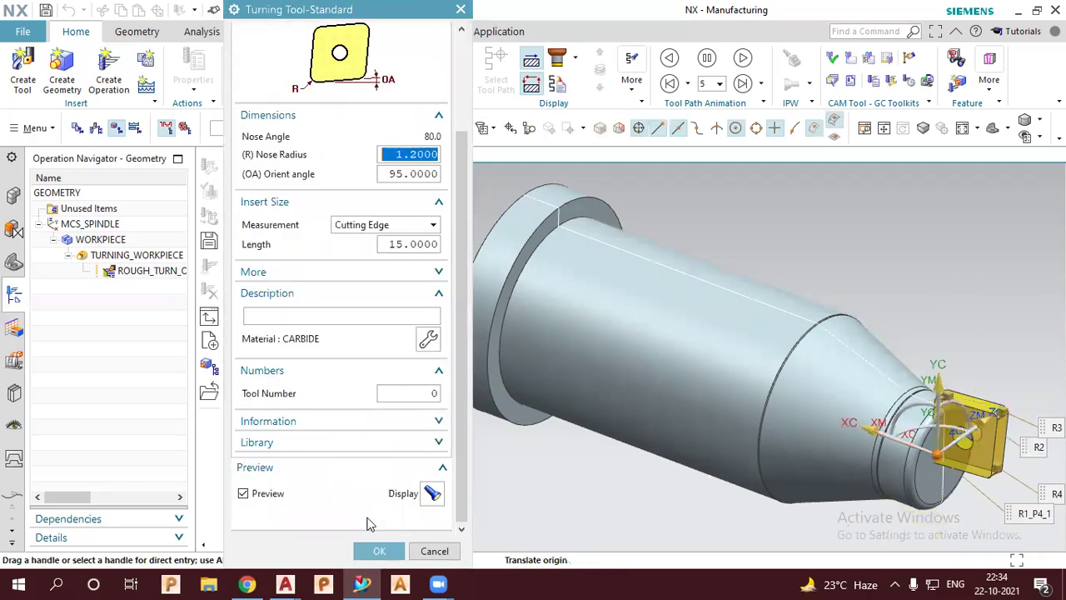
middle_click(369, 522)
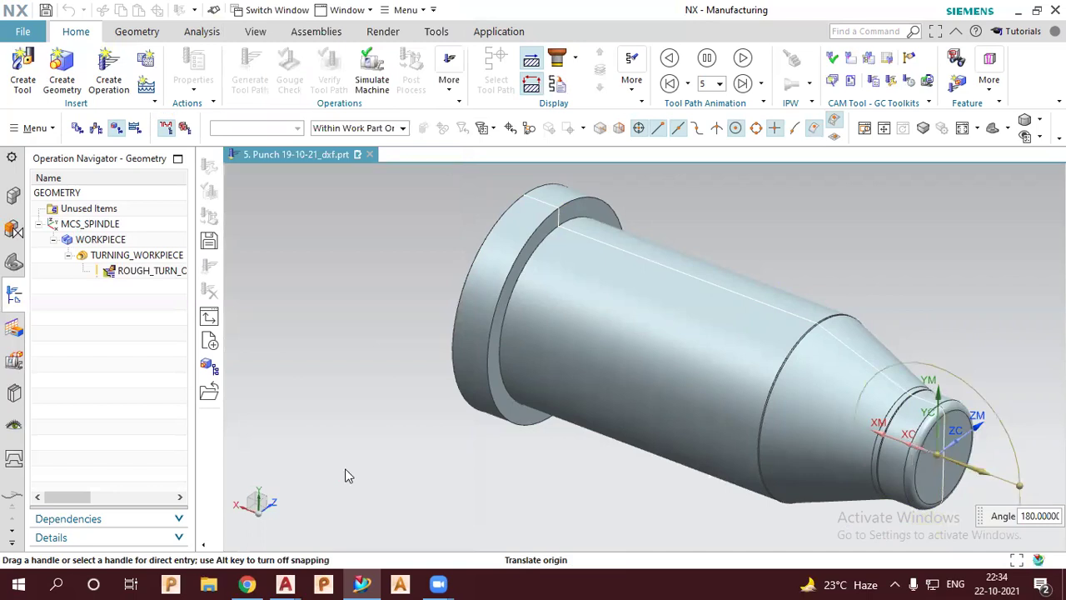
- Regenerate the roughing toolpath, dismissing the tool-position and clearance warnings
scroll(312, 439, "down", 5)
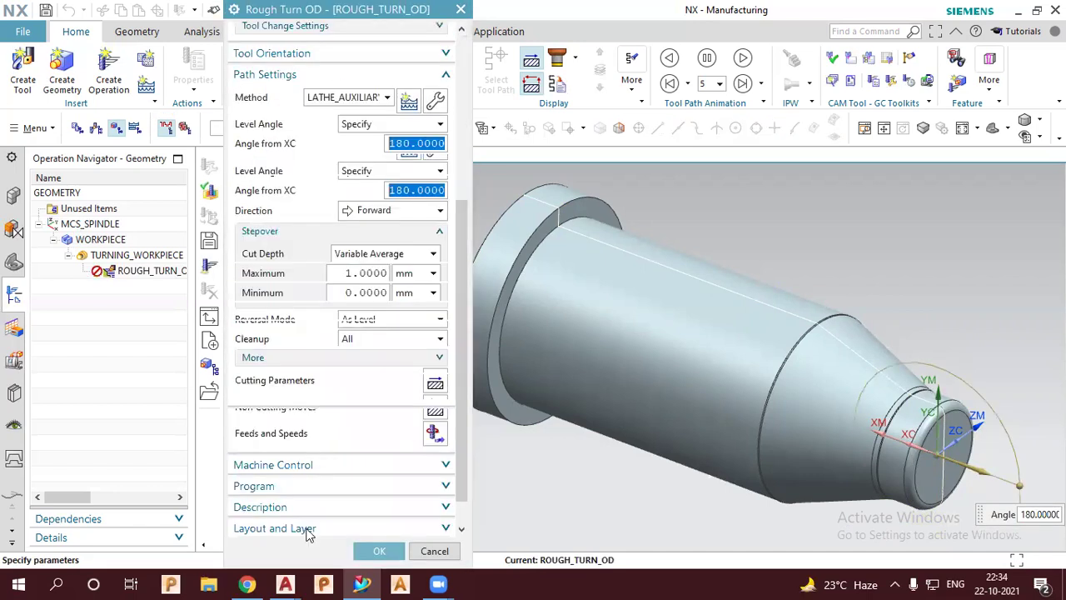
scroll(311, 533, "down", 2)
left_click(300, 514)
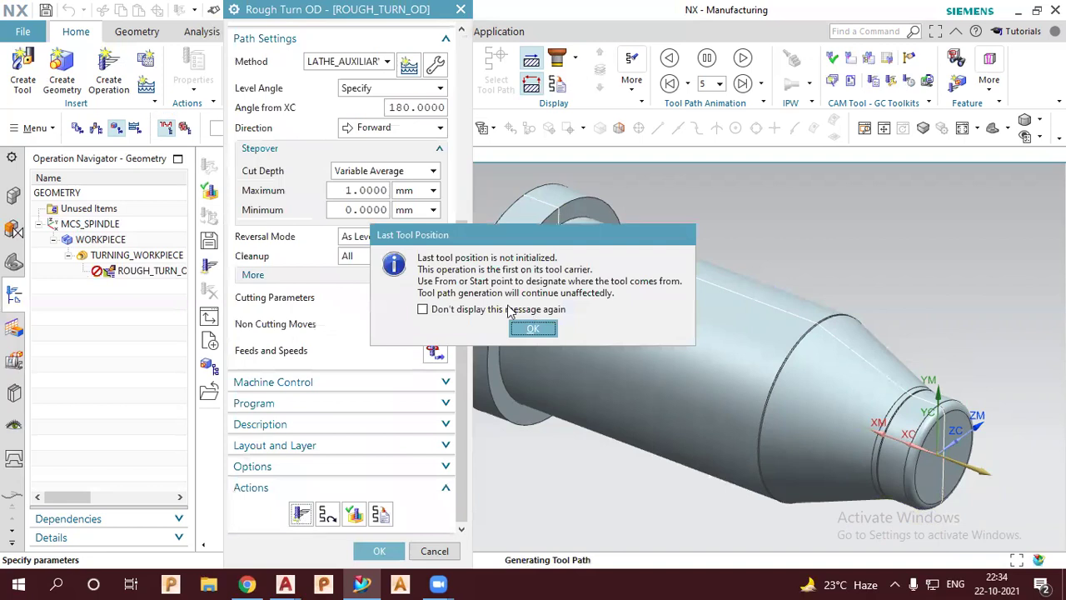
left_click(522, 327)
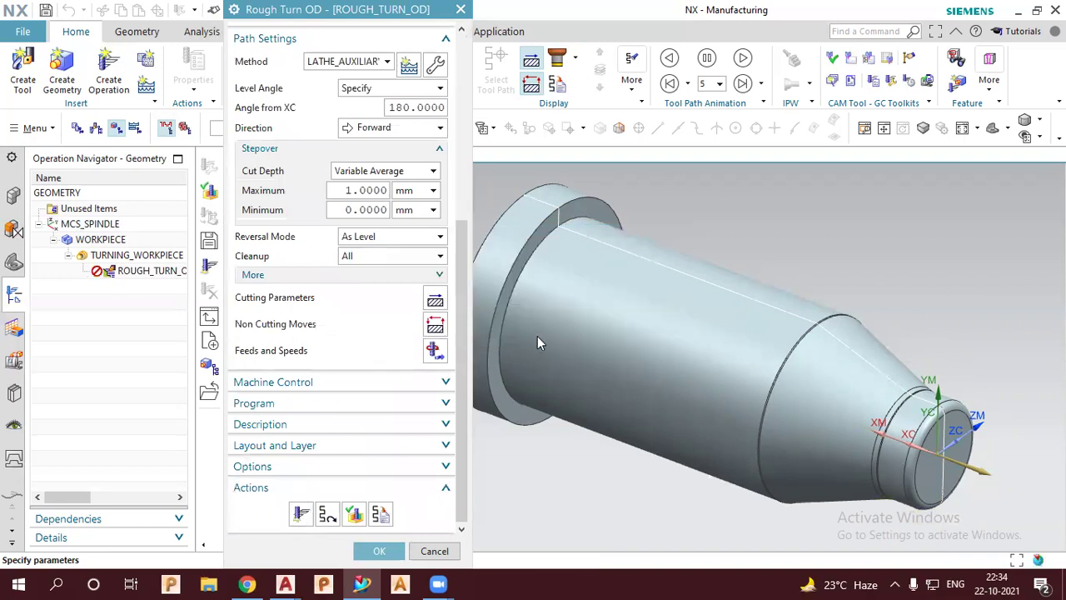
left_click(533, 341)
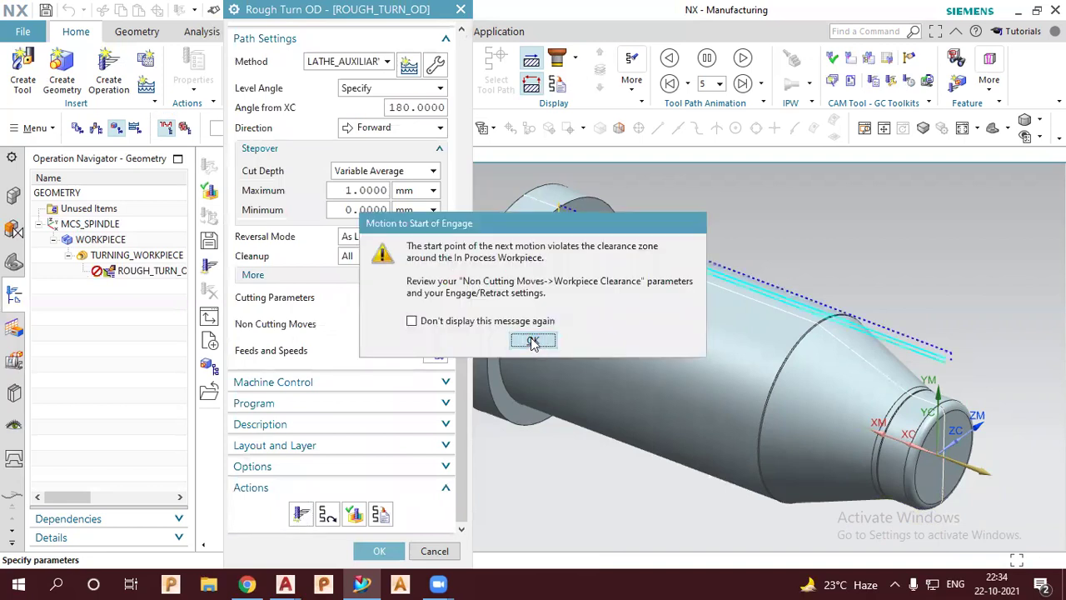
left_click(533, 341)
left_click(531, 342)
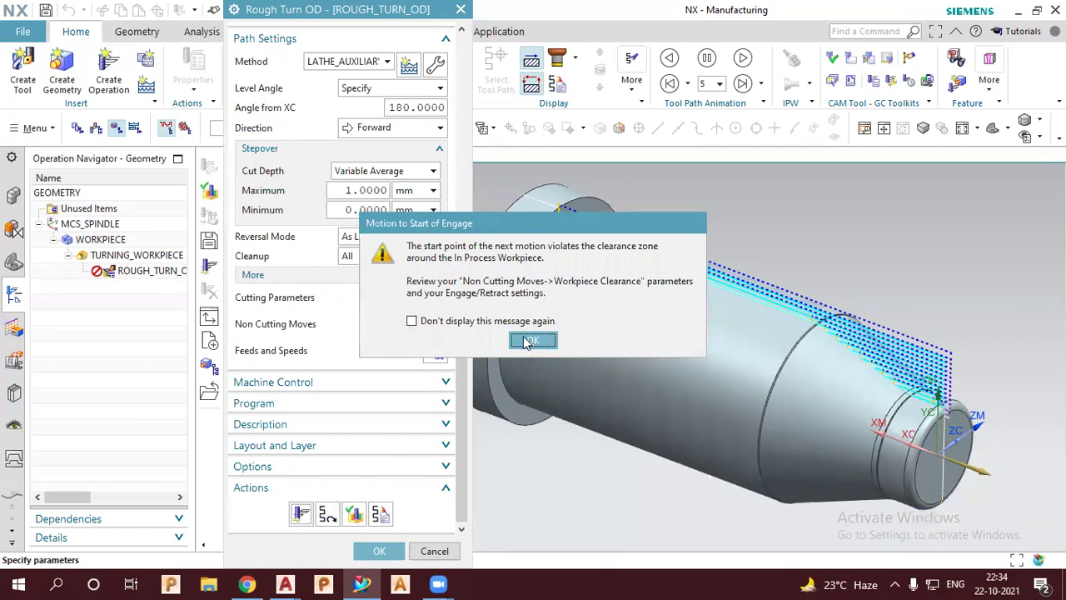
key("Escape")
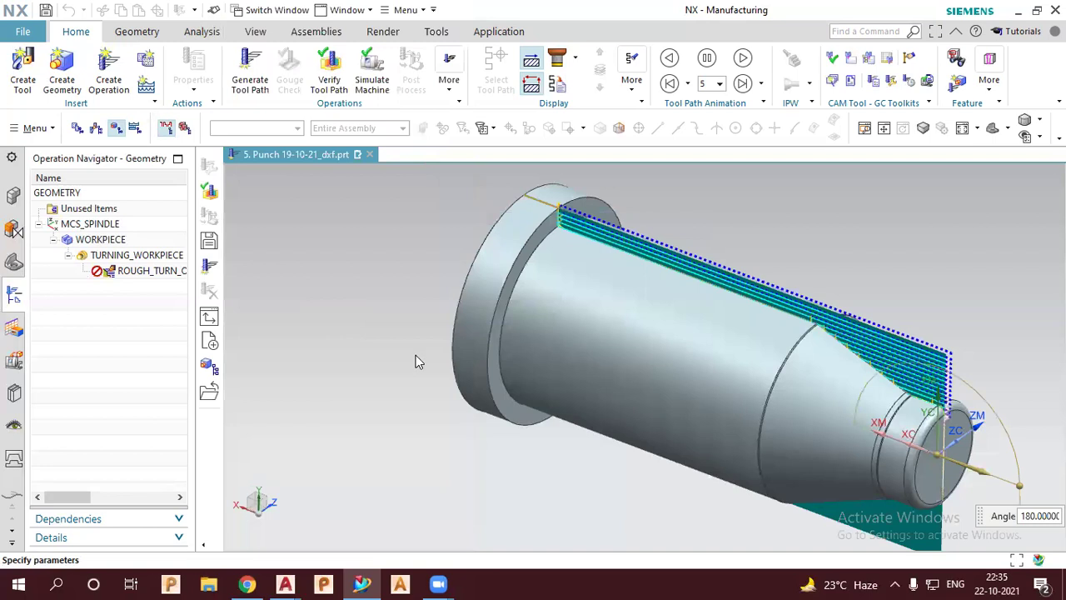
- Accept the Rough Turn OD operation and view the roughing passes on the punch
scroll(372, 533, "down", 5)
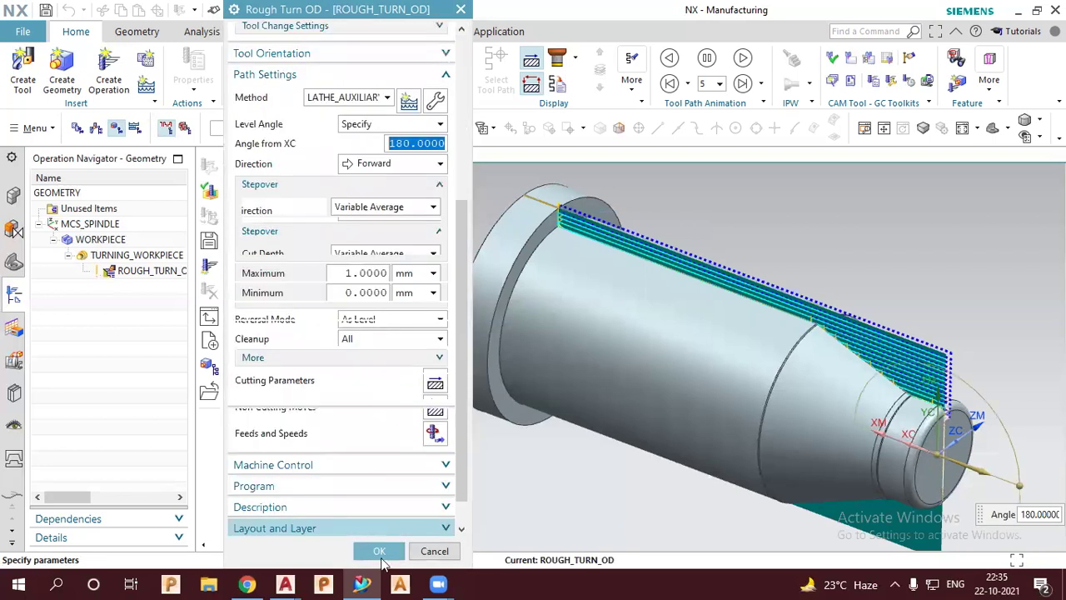
scroll(381, 552, "down", 1)
left_click(380, 553)
middle_click_drag(363, 383, 372, 370)
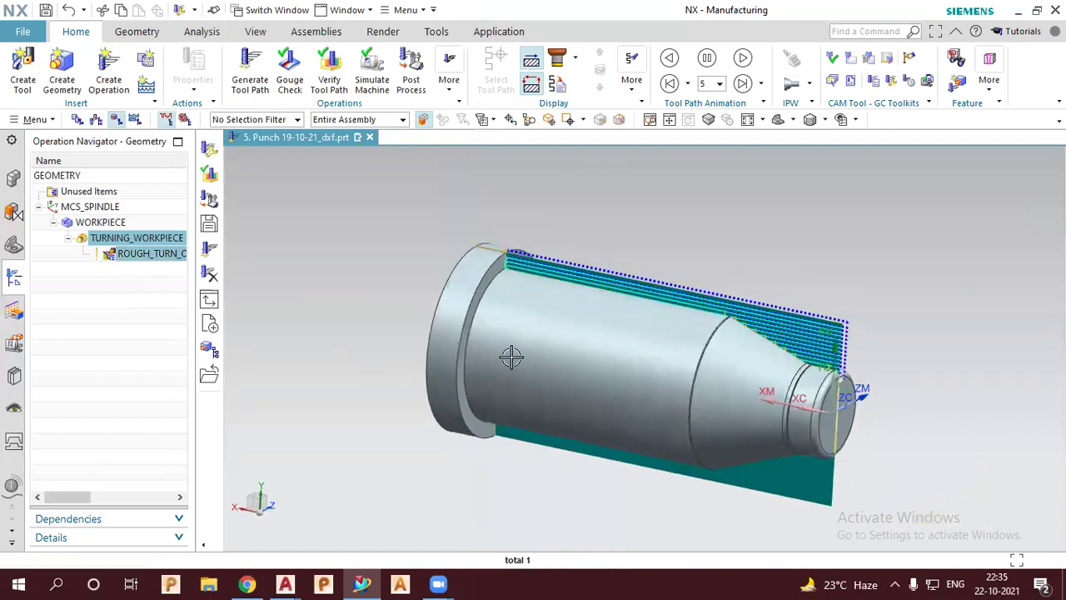
- Open Tool Path Verify for the ROUGH_TURN_OD operation
left_click(507, 357)
left_click(164, 264)
right_click(152, 260)
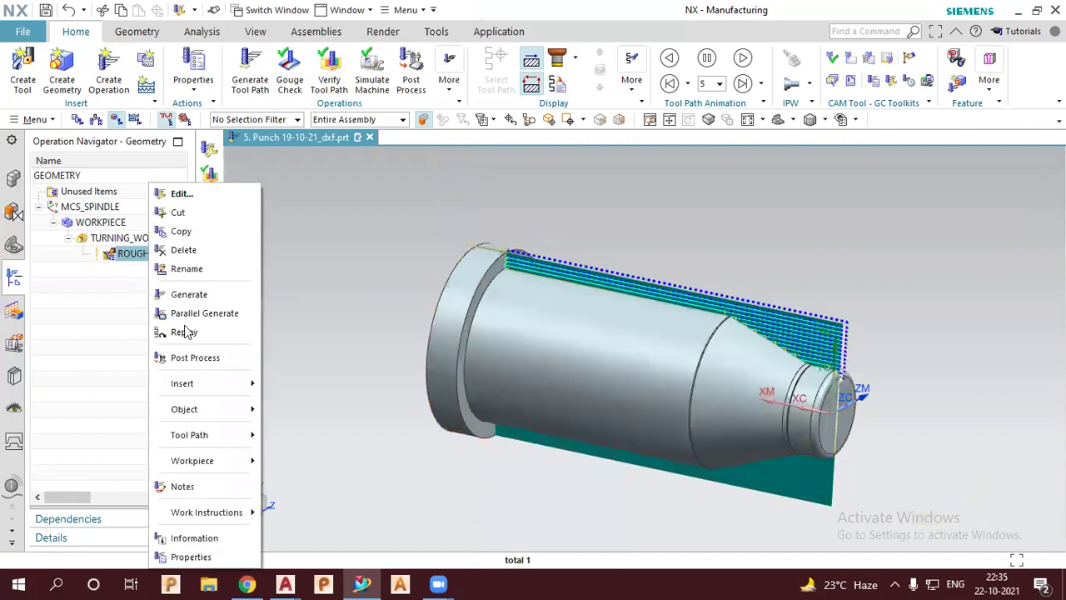
mouse_move(190, 434)
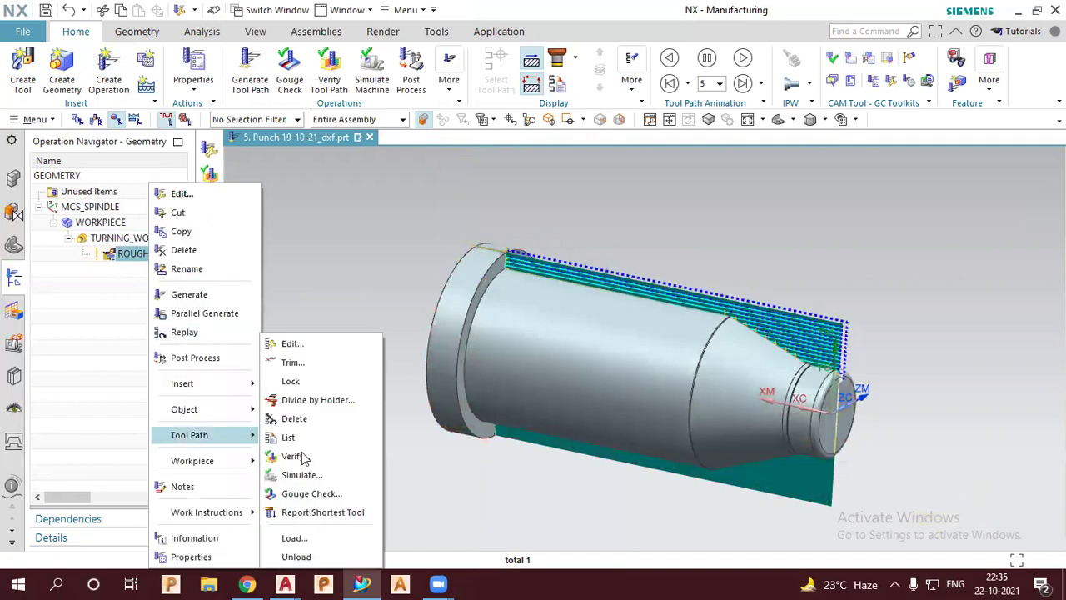
left_click(293, 456)
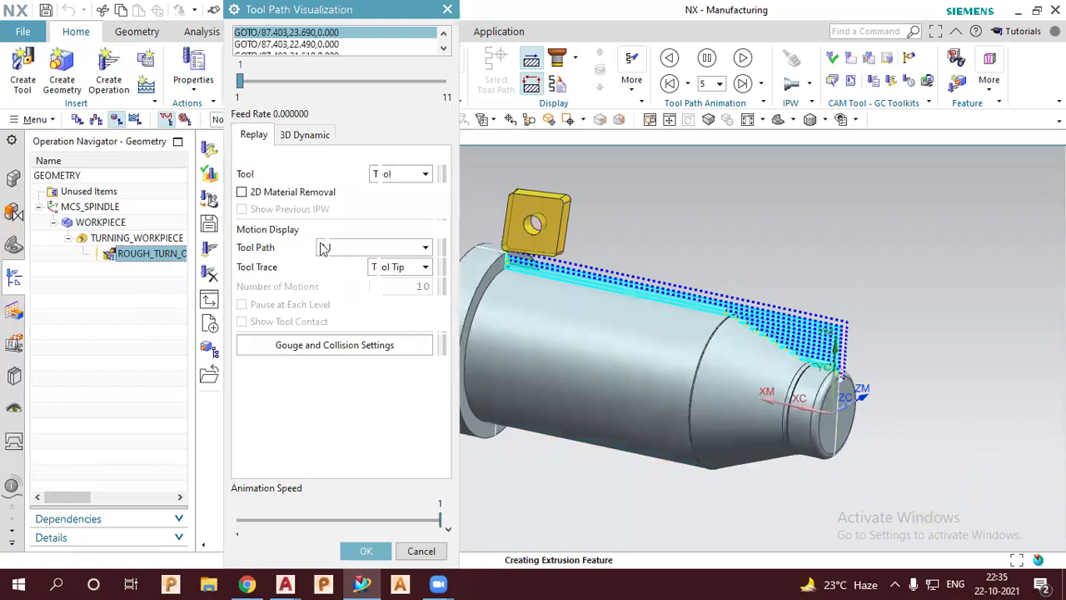
- Play the 3D Dynamic material-removal simulation at animation speed about 5, then close verification
scroll(583, 274, "down", 3)
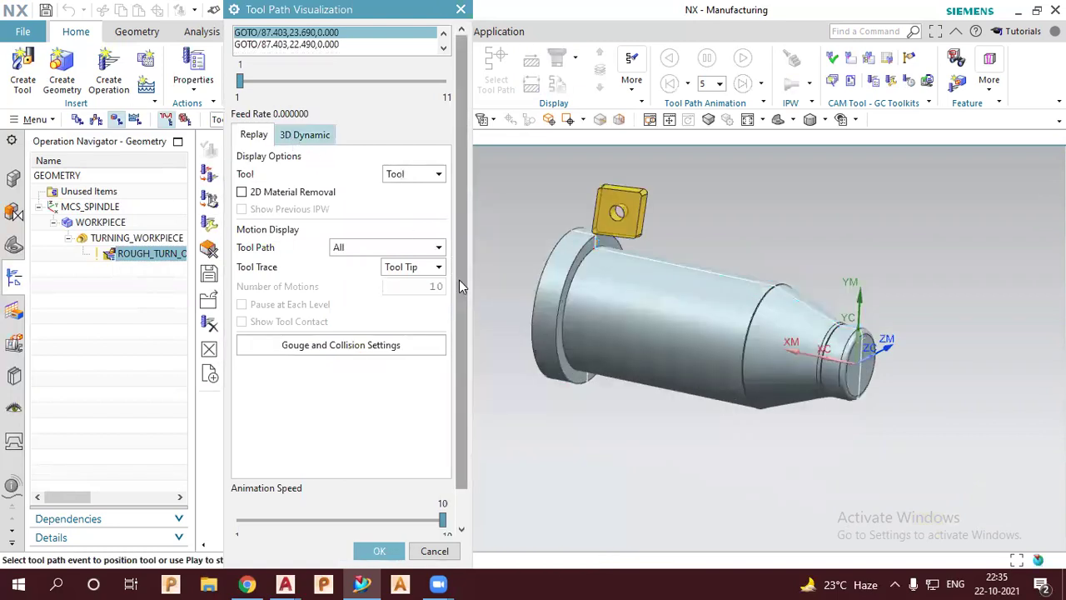
key("ctrl+Tab")
scroll(381, 494, "down", 2)
left_click(325, 490)
scroll(346, 531, "down", 1)
left_click(341, 520)
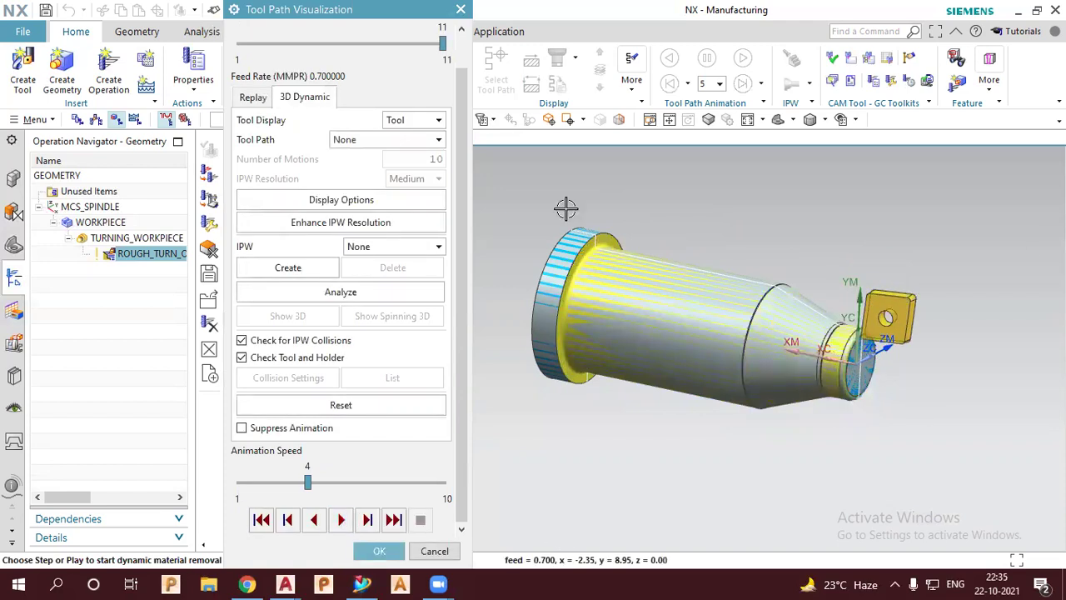
left_click(374, 547)
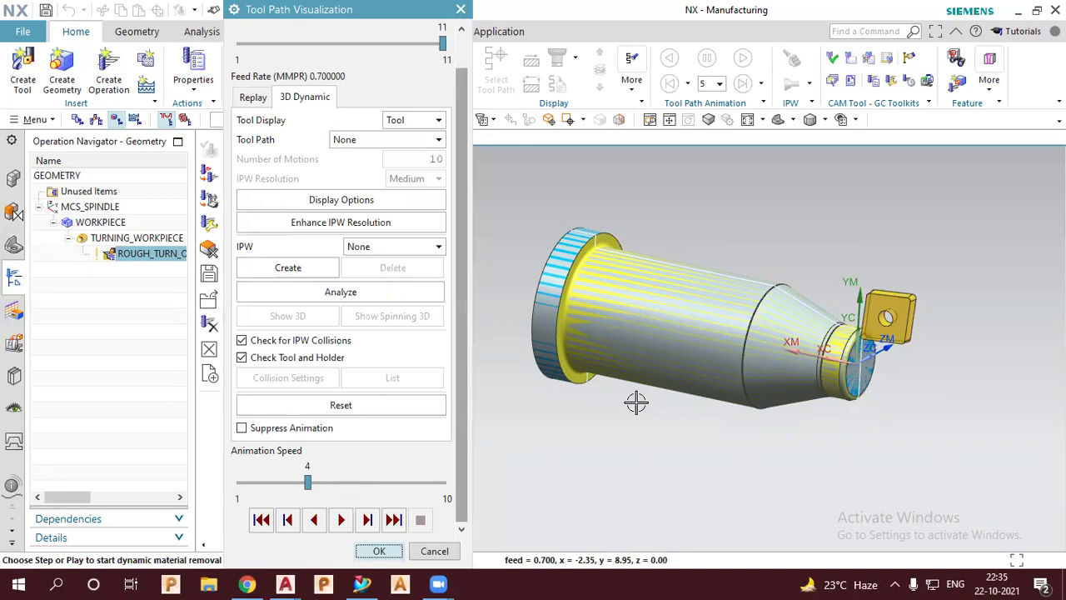
- Reopen ROUGH_TURN_OD and keep Linear Zig as its cut strategy
double_click(136, 255)
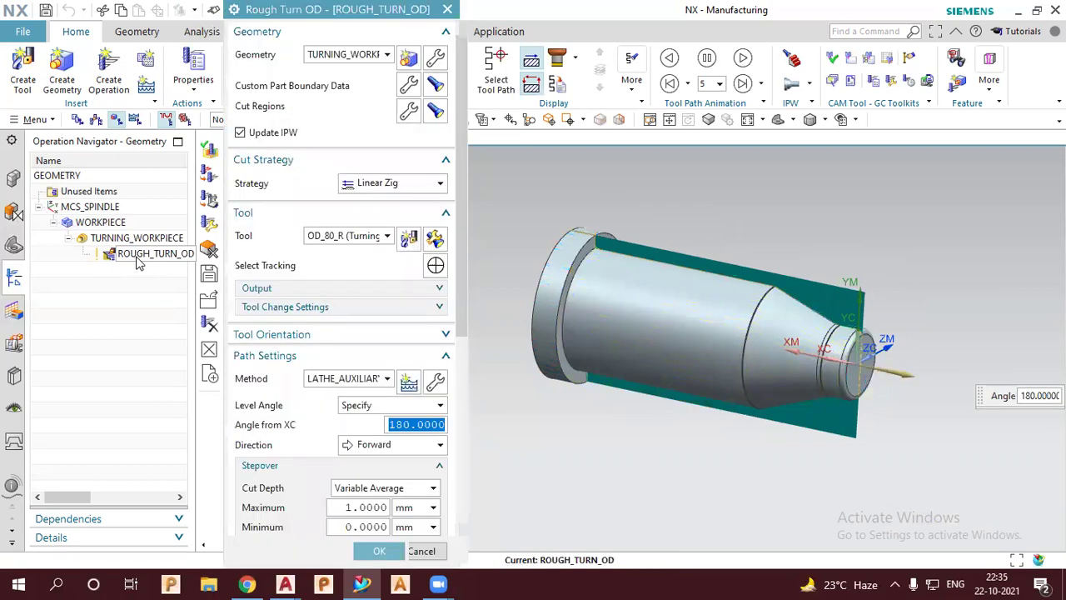
left_click(428, 189)
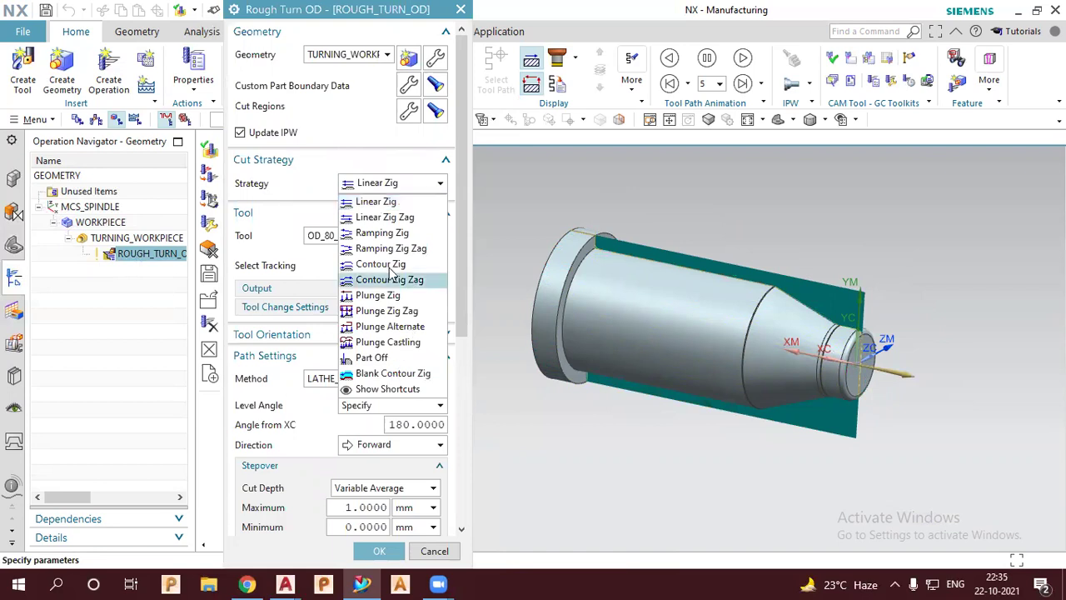
left_click(387, 204)
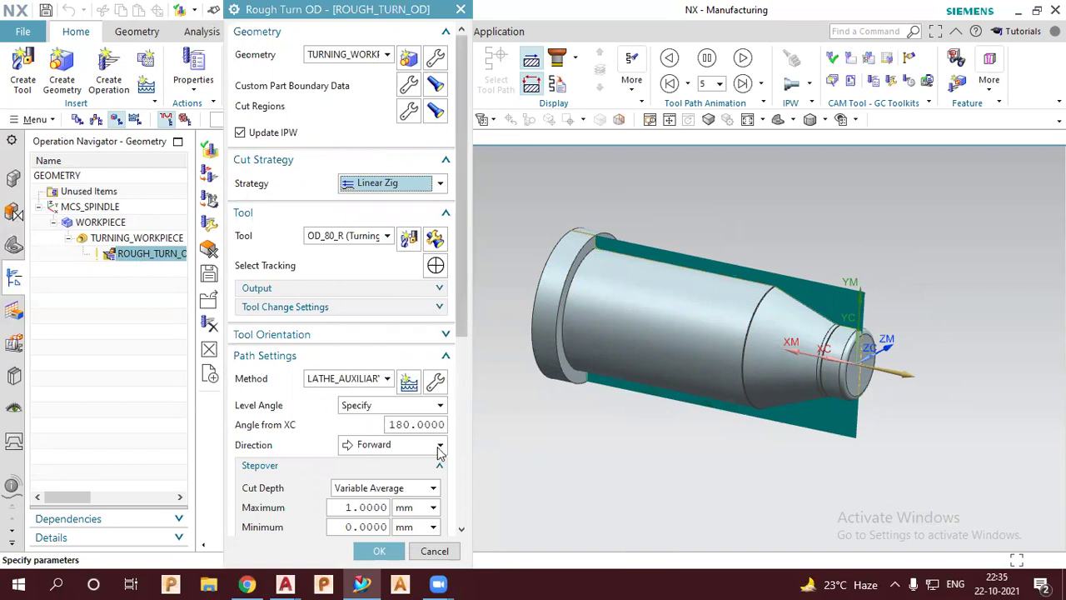
- Set Angle from XC to 0 and regenerate the toolpath, dismissing the clearance warning
scroll(440, 451, "down", 3)
scroll(410, 323, "up", 2)
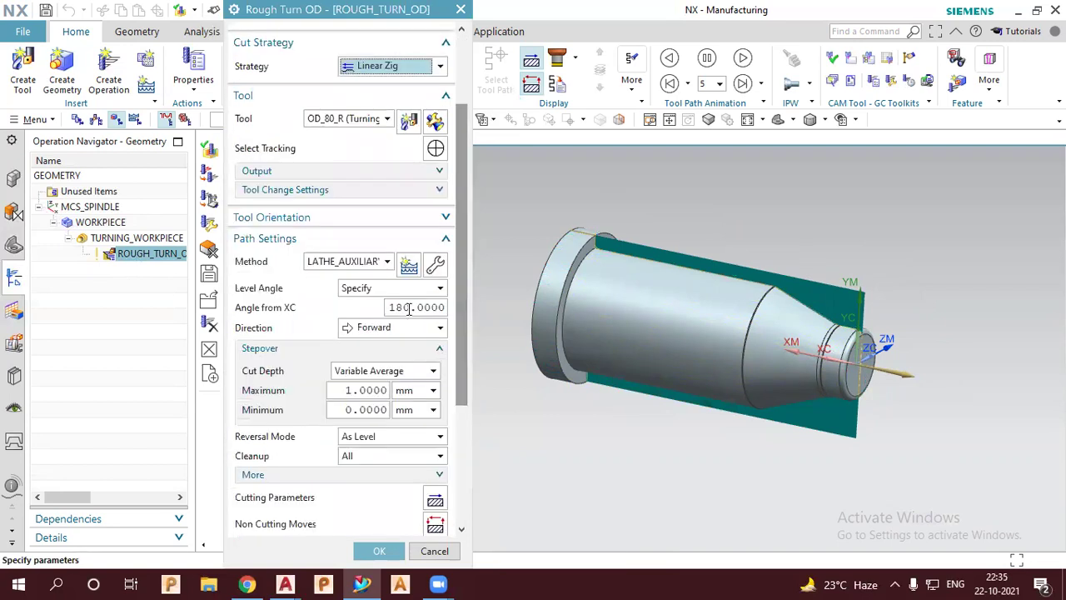
left_click(409, 309)
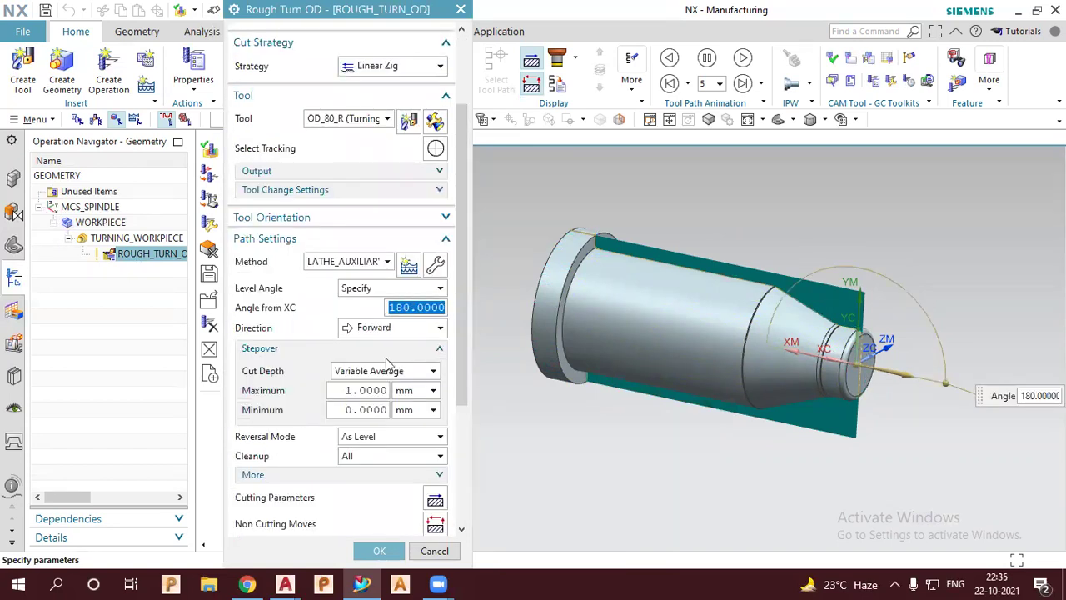
type("0")
scroll(364, 437, "down", 3)
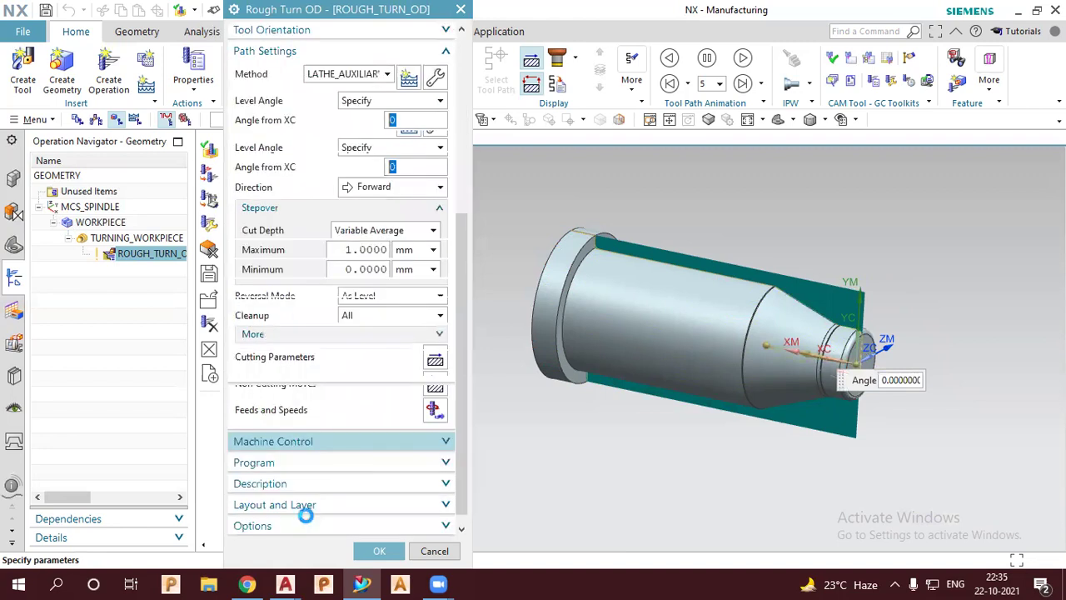
left_click(305, 515)
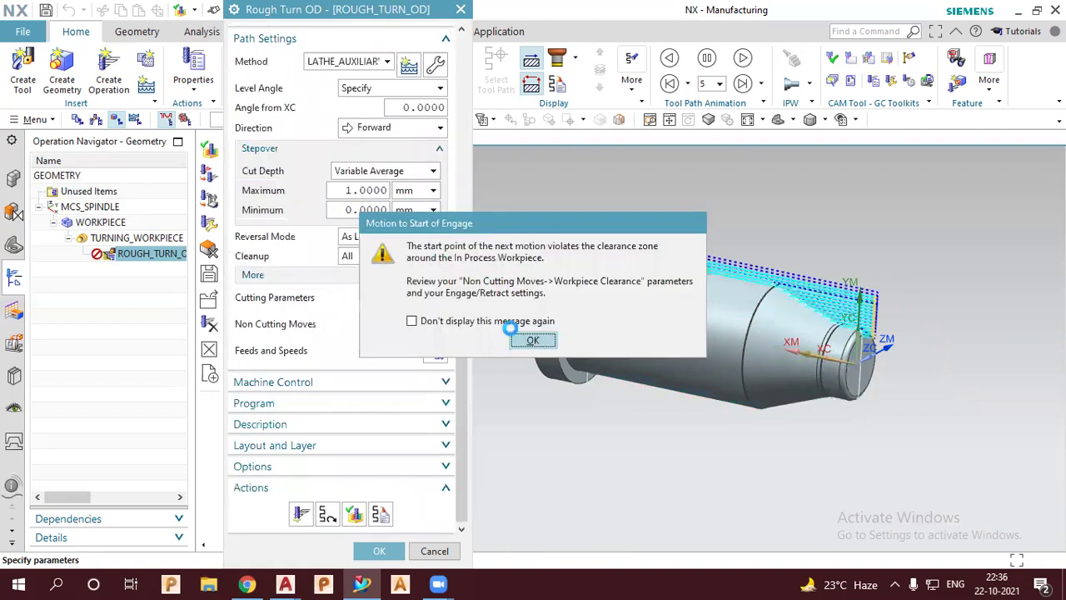
left_click(512, 333)
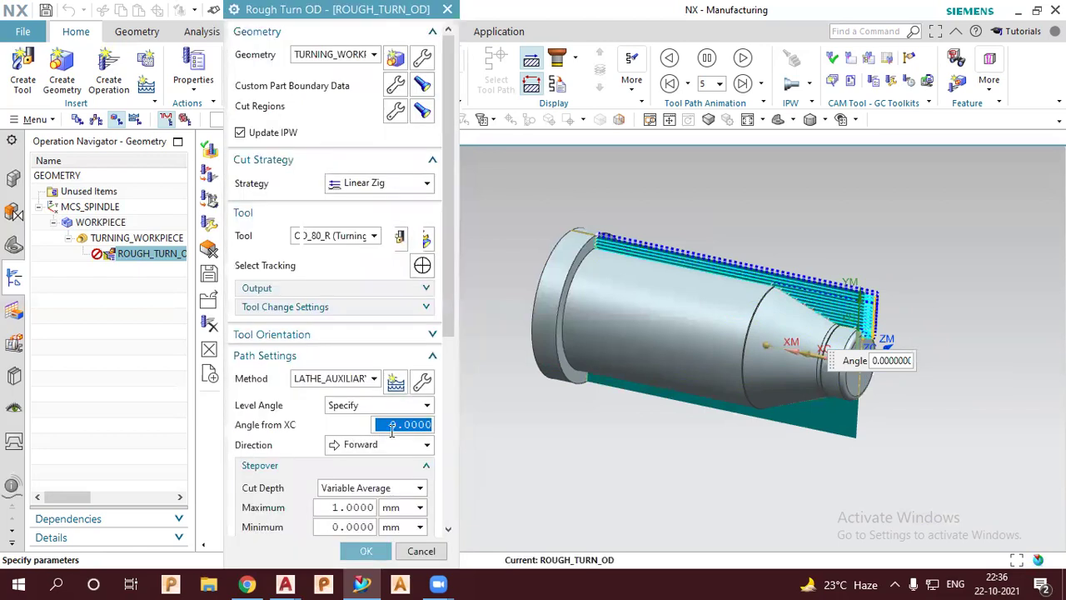
- Restore Angle from XC to 180
type("18")
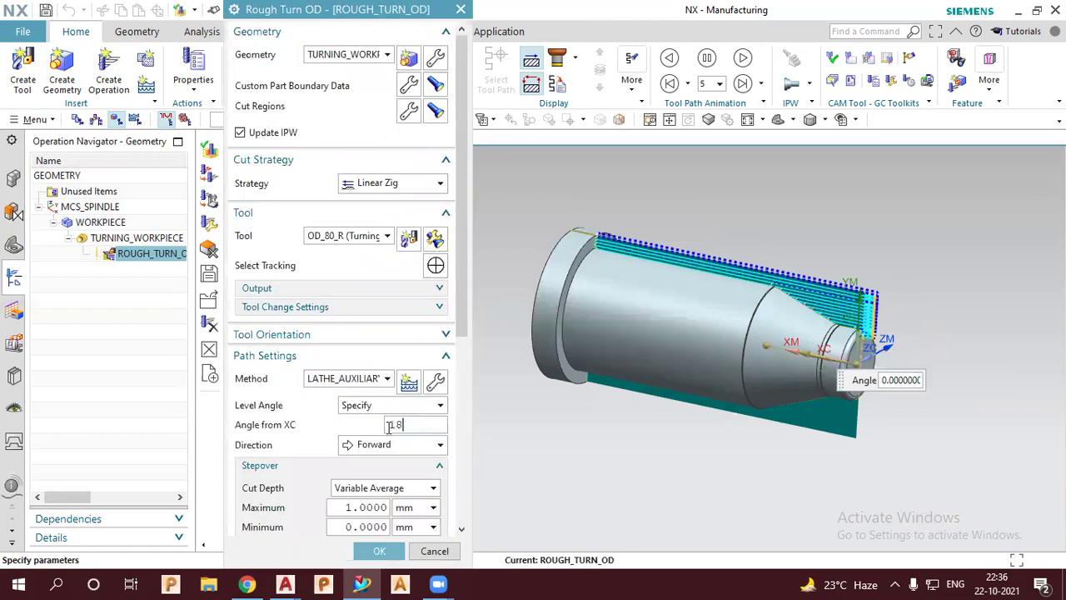
type("0.0000")
key("Return")
scroll(366, 383, "down", 3)
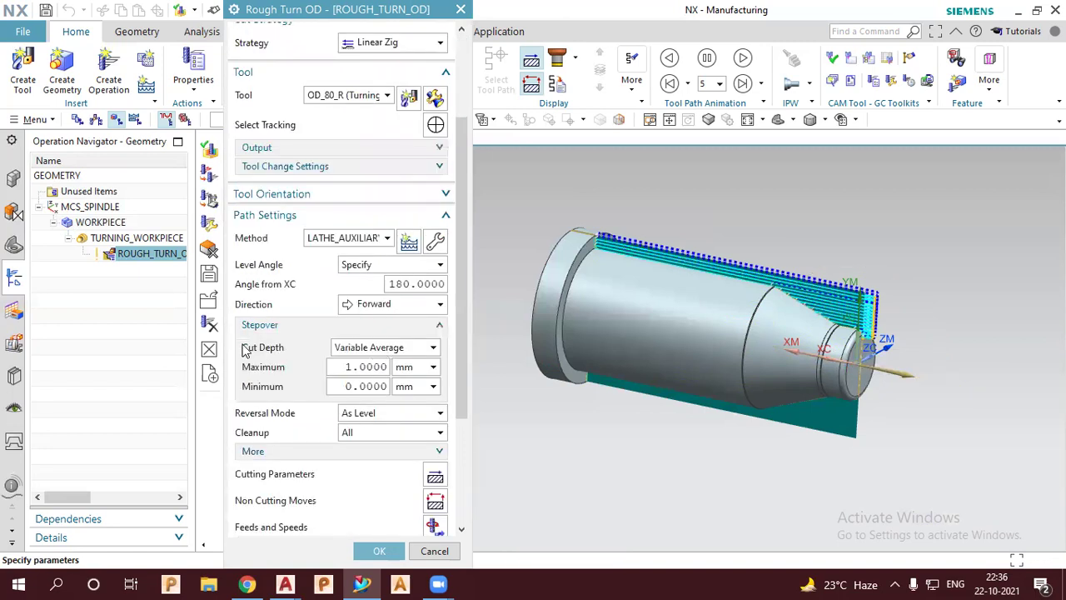
- Make the cut depth Constant with a 1 mm maximum distance and open Cutting Parameters
left_click(360, 349)
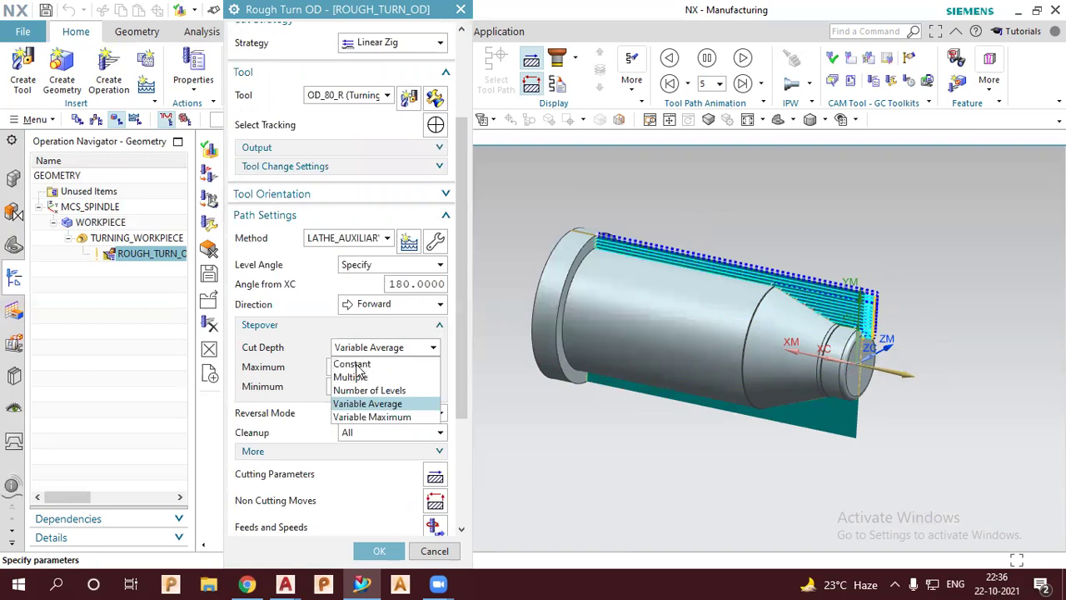
left_click(357, 365)
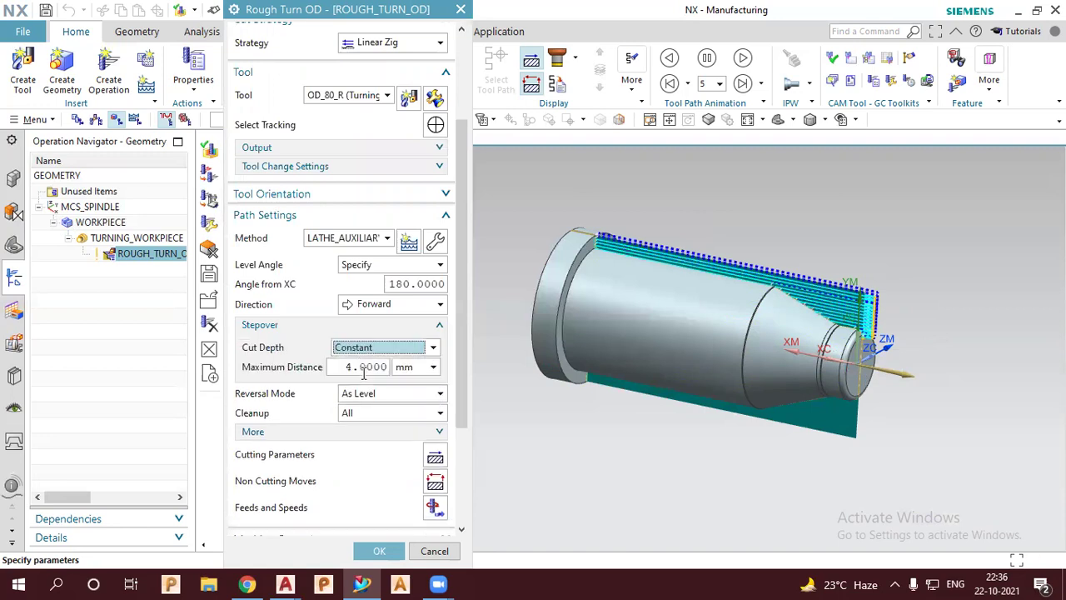
left_click(363, 368)
type("1")
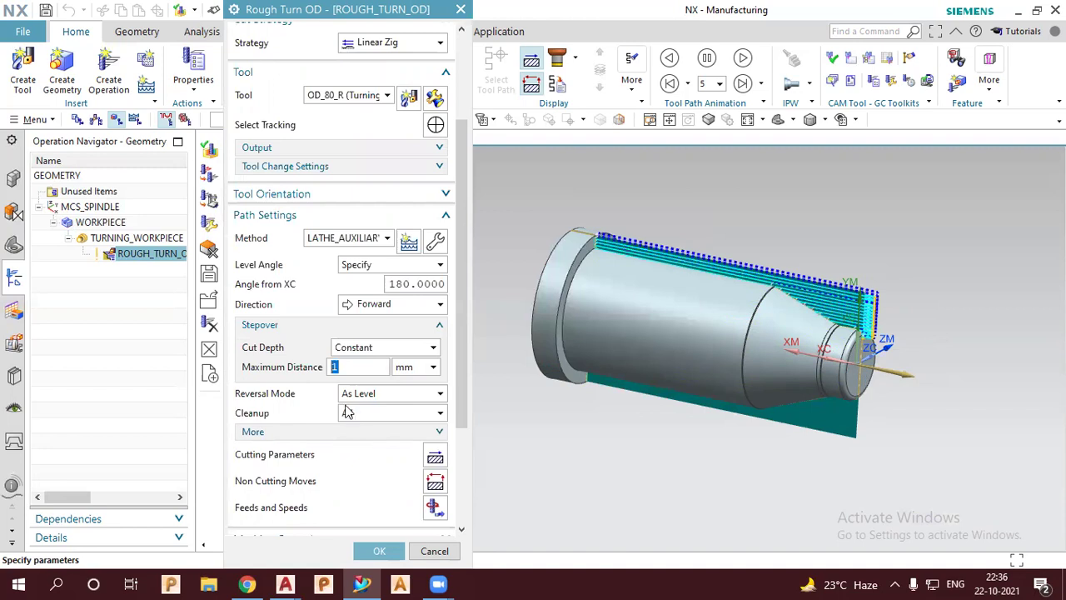
scroll(348, 412, "down", 1)
scroll(372, 379, "down", 2)
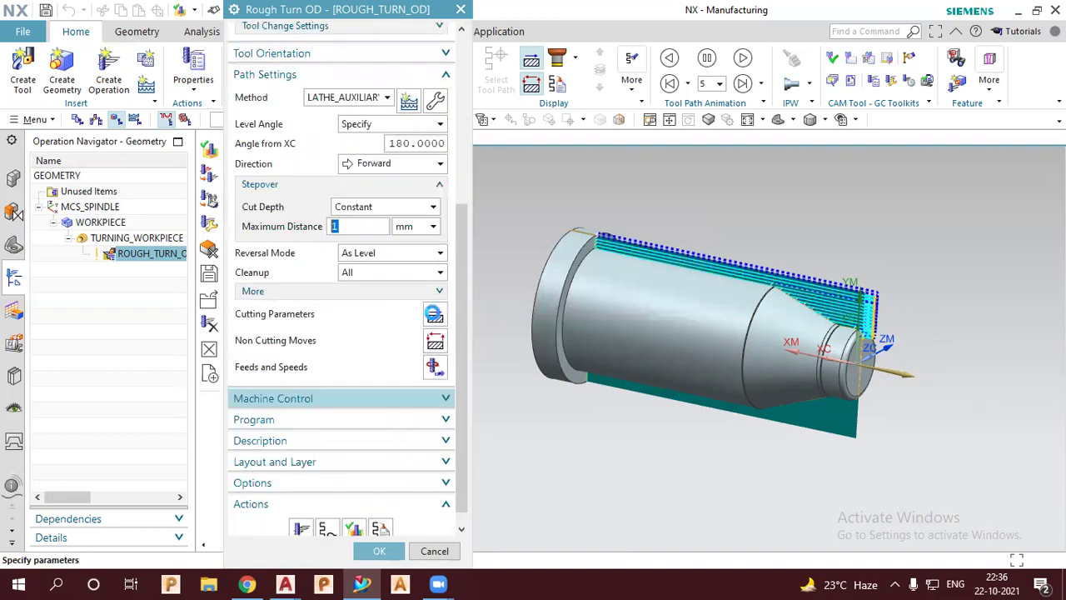
left_click(435, 318)
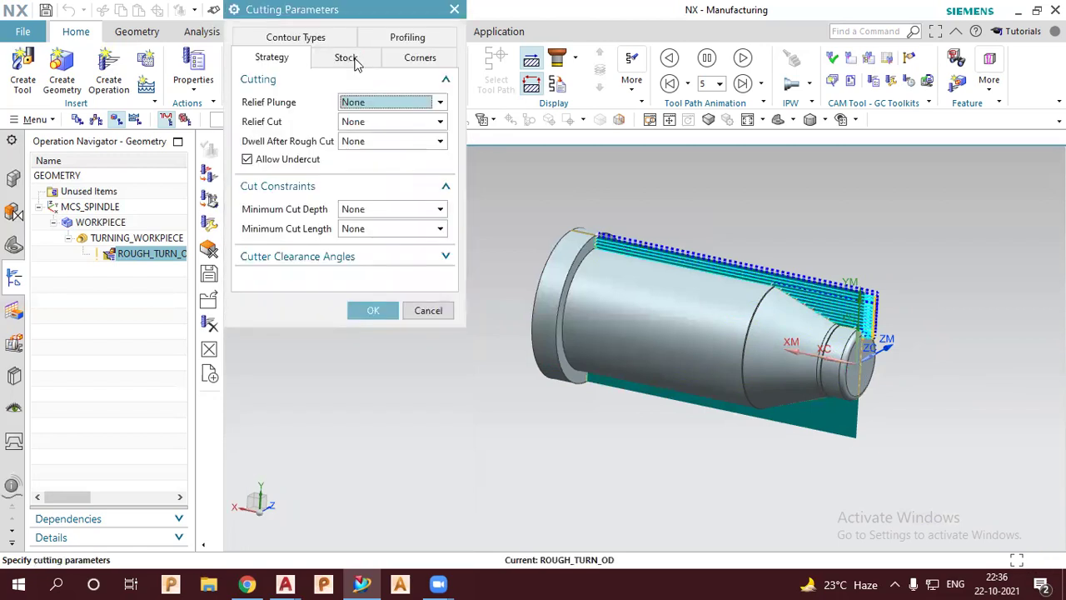
- Set the Rough Stock Constant allowance to 0.1 on the Stock tab and accept
left_click(348, 56)
left_click(387, 97)
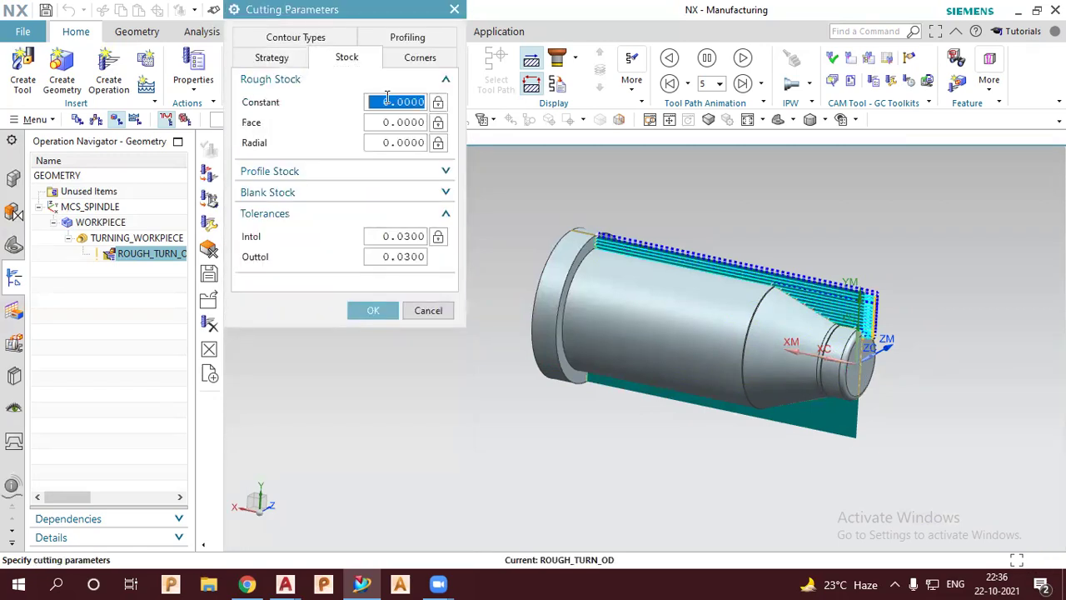
type(".")
type("1")
left_click(360, 311)
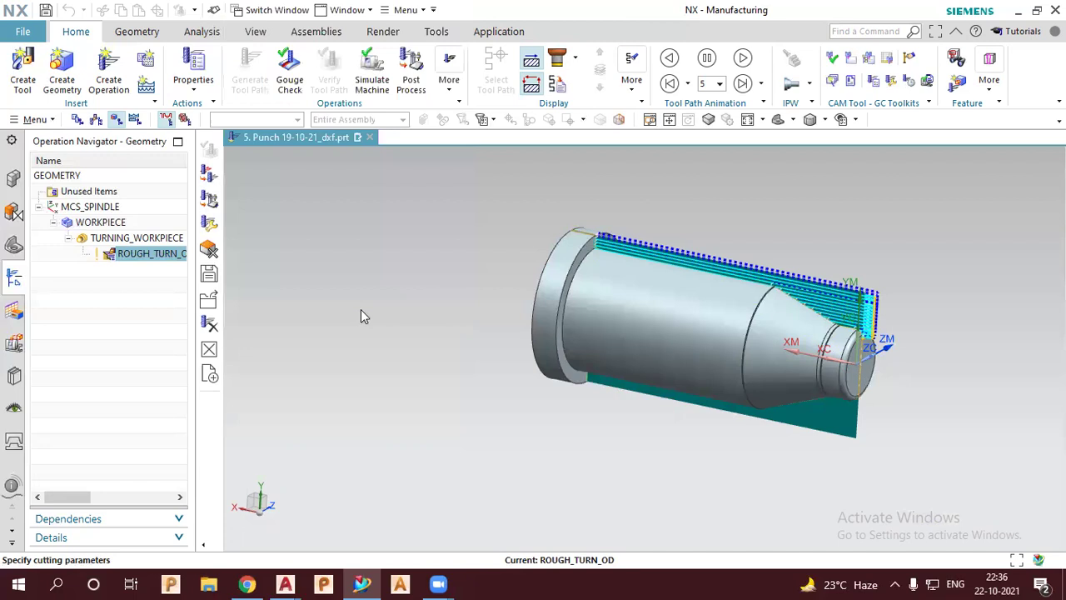
scroll(300, 527, "down", 1)
- Regenerate the toolpath and suppress the clearance warning permanently
left_click(300, 514)
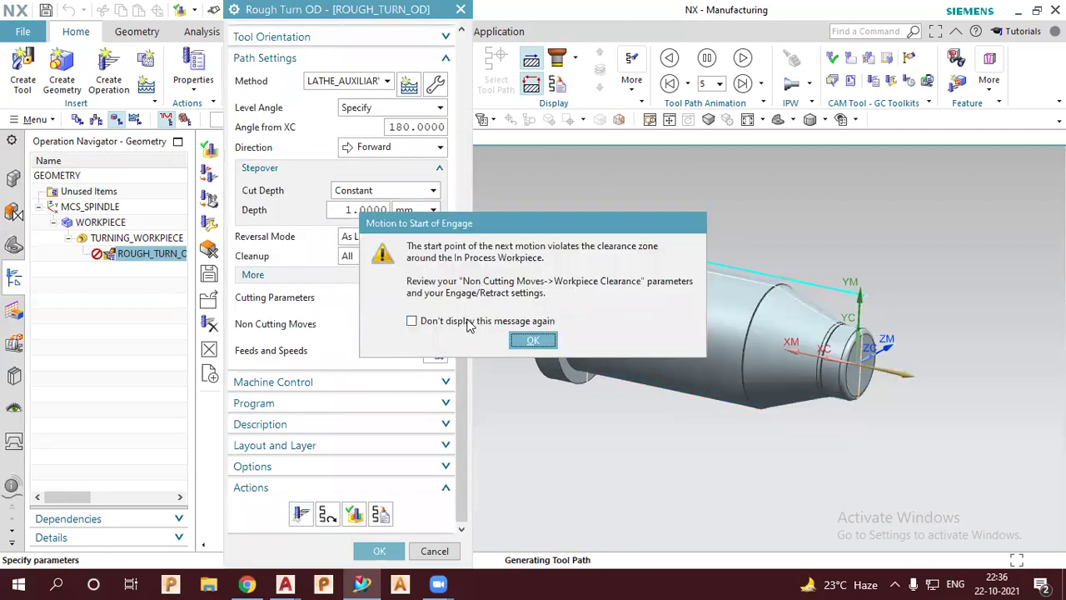
left_click(469, 325)
left_click(532, 343)
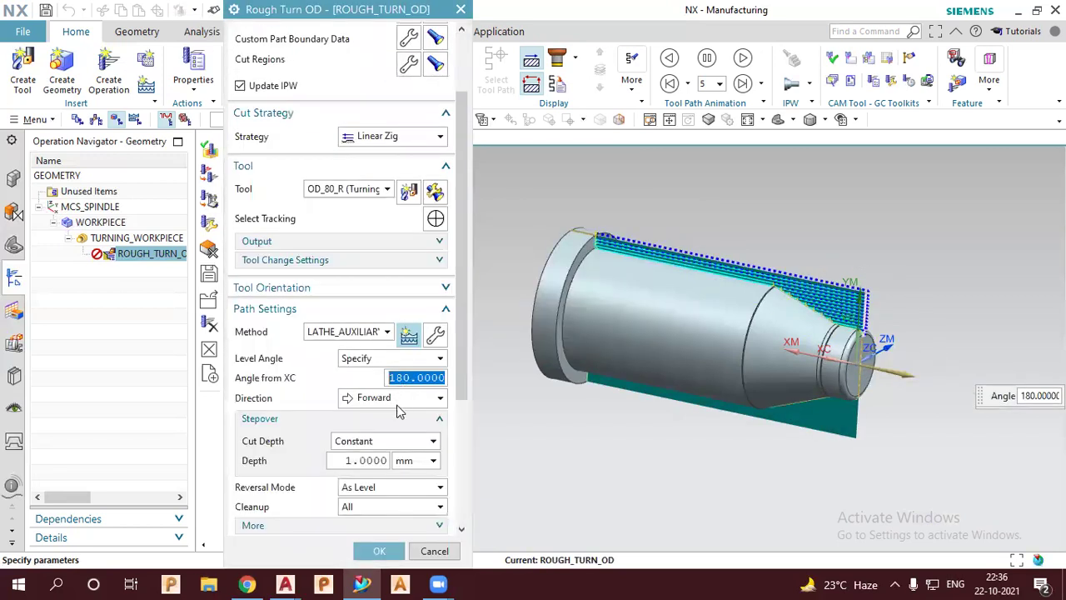
- Reduce the constant cut depth to 0.8 mm and regenerate the roughing toolpath
scroll(384, 466, "down", 3)
scroll(333, 499, "down", 1)
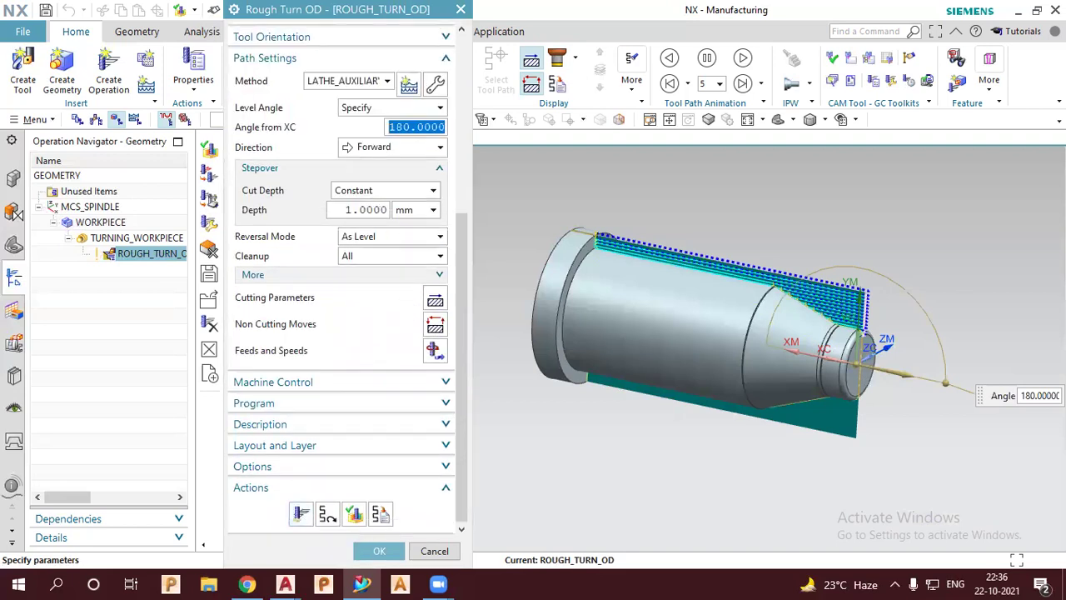
left_click(360, 210)
type(".8")
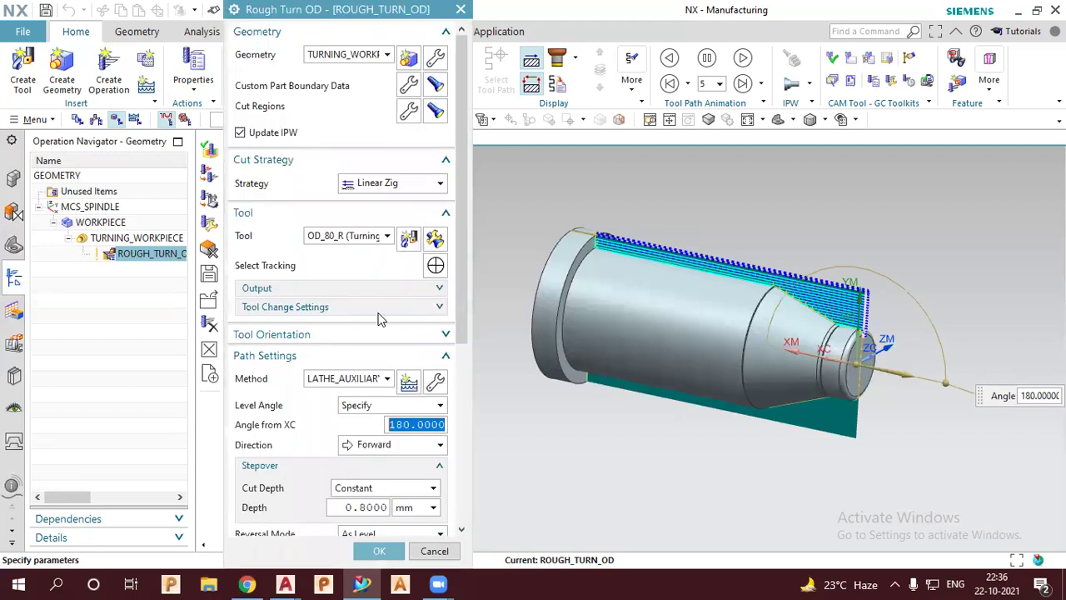
scroll(381, 319, "down", 4)
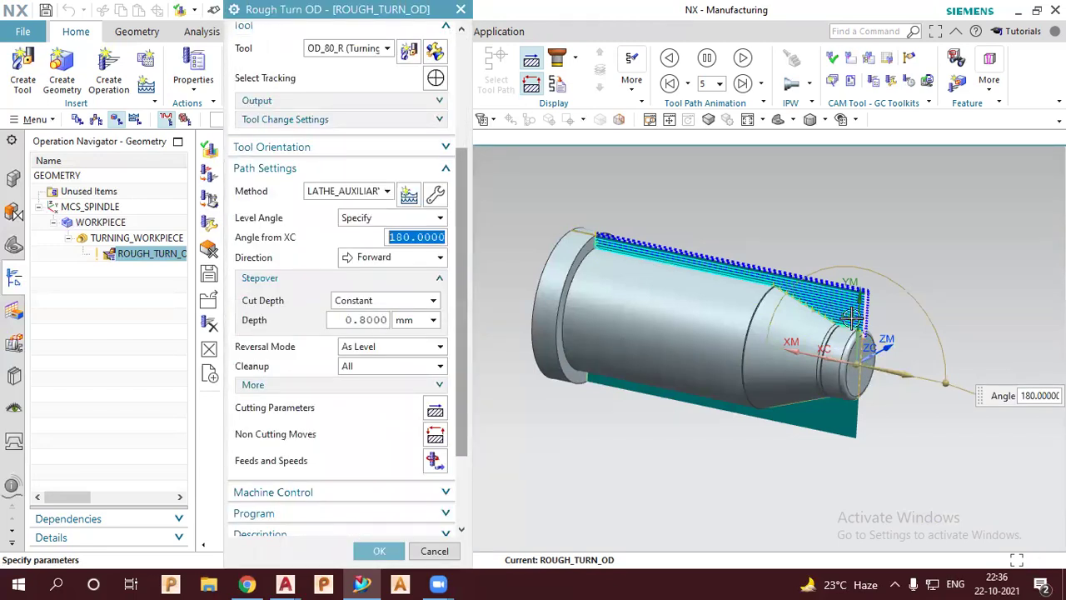
scroll(829, 340, "up", 2)
mouse_move(827, 332)
middle_mouse_down()
mouse_move(848, 311)
mouse_move(816, 309)
middle_mouse_up()
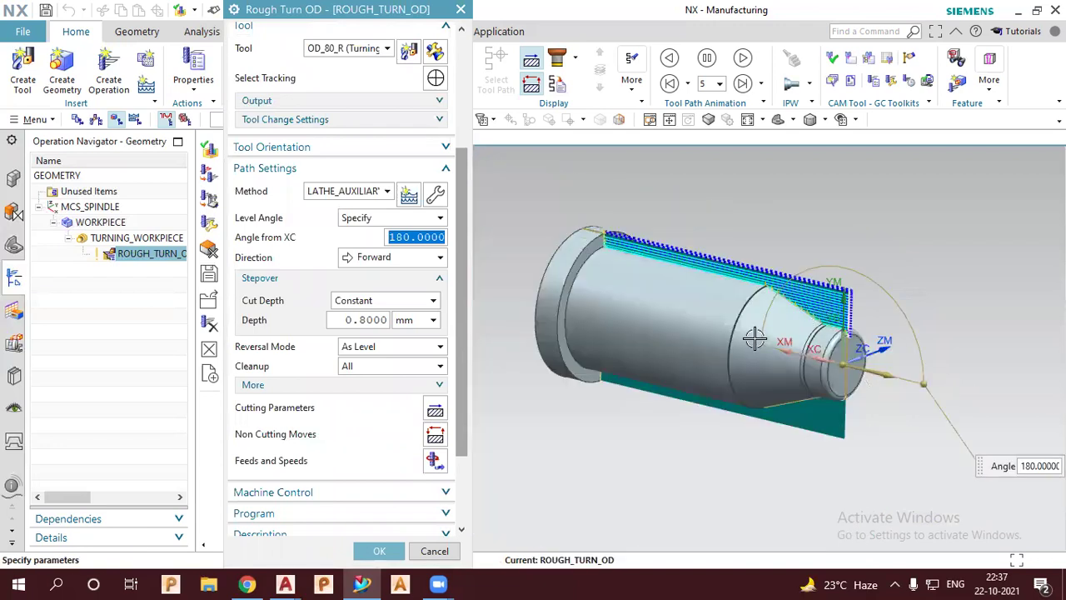
middle_click_drag(752, 338, 832, 331)
scroll(711, 360, "down", 2)
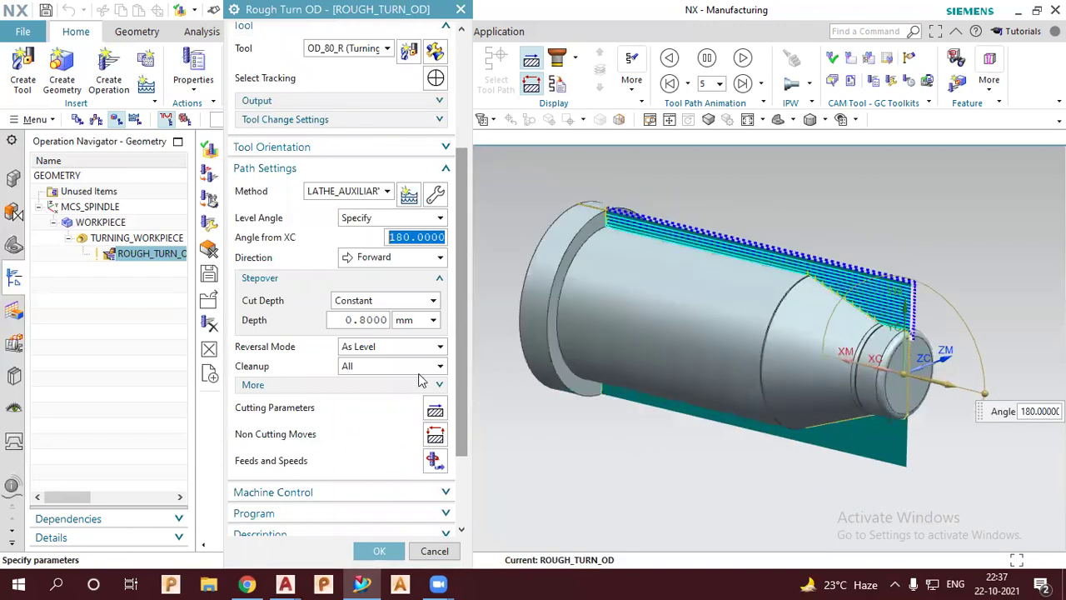
scroll(421, 382, "down", 3)
left_click(355, 509)
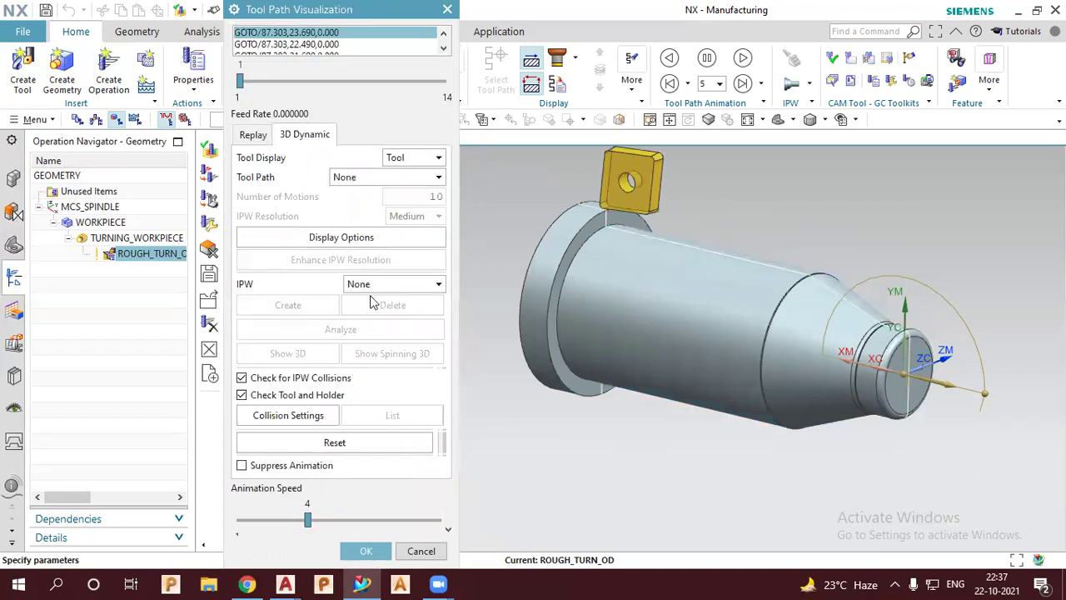
- Play the 3D material-removal simulation of the 0.8 mm-depth toolpath and close the visualization
scroll(372, 302, "down", 1)
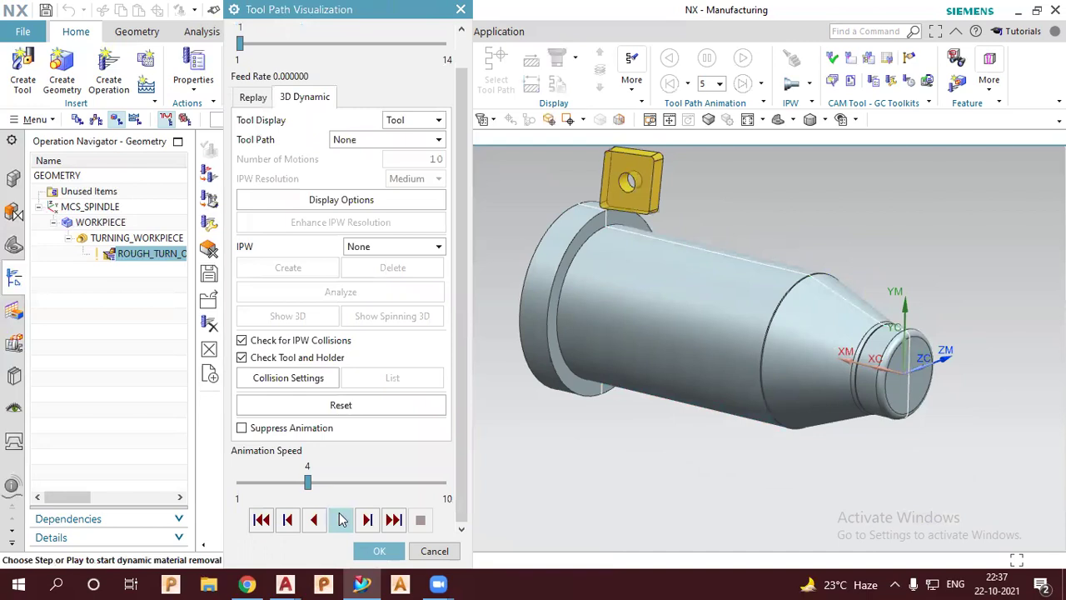
left_click(342, 520)
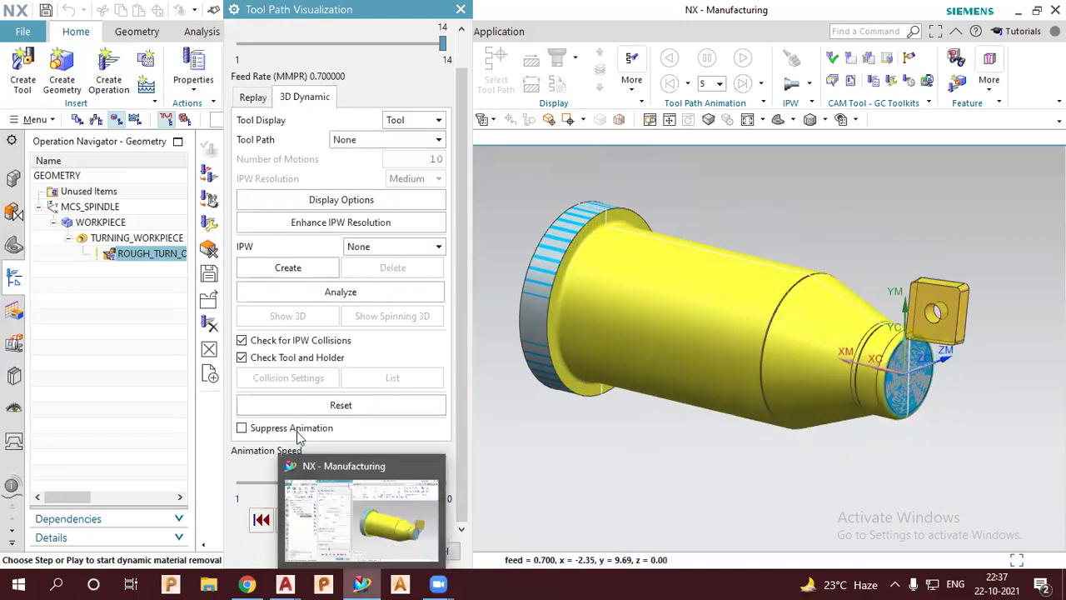
left_click(368, 553)
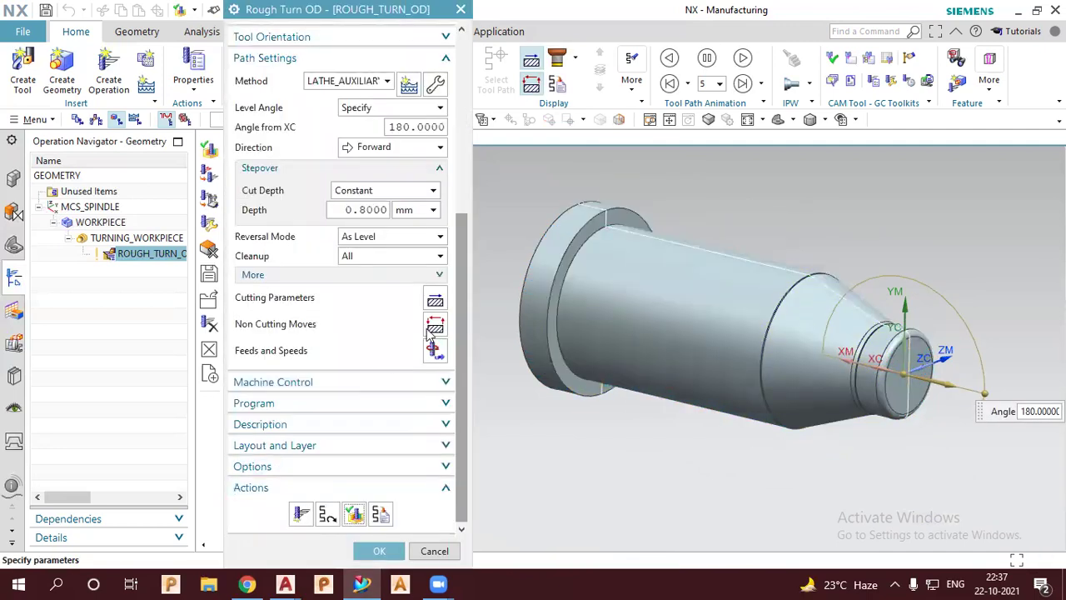
key("Escape")
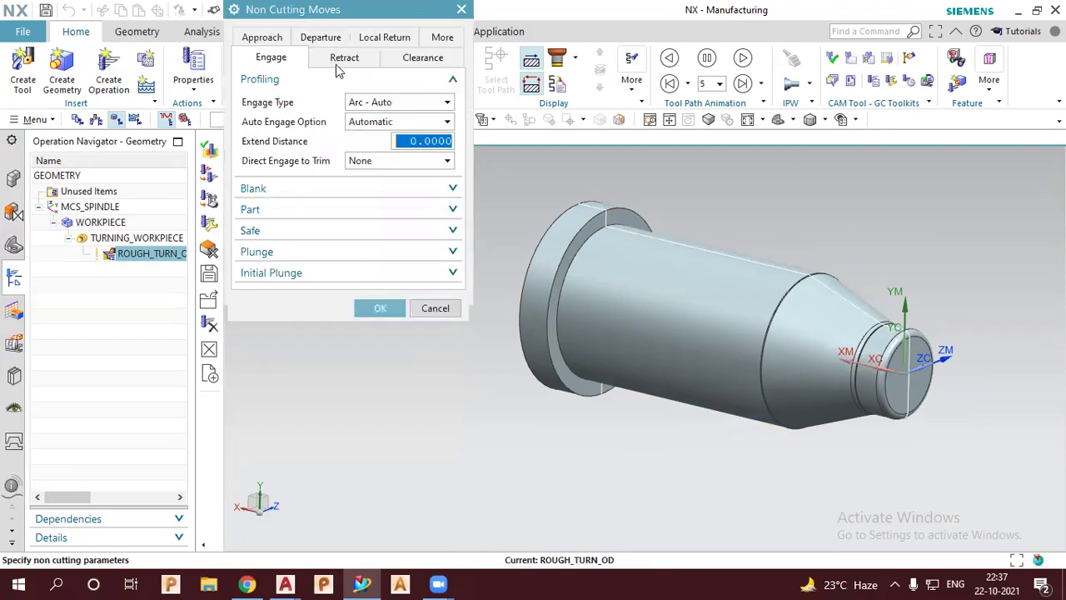
left_click(279, 60)
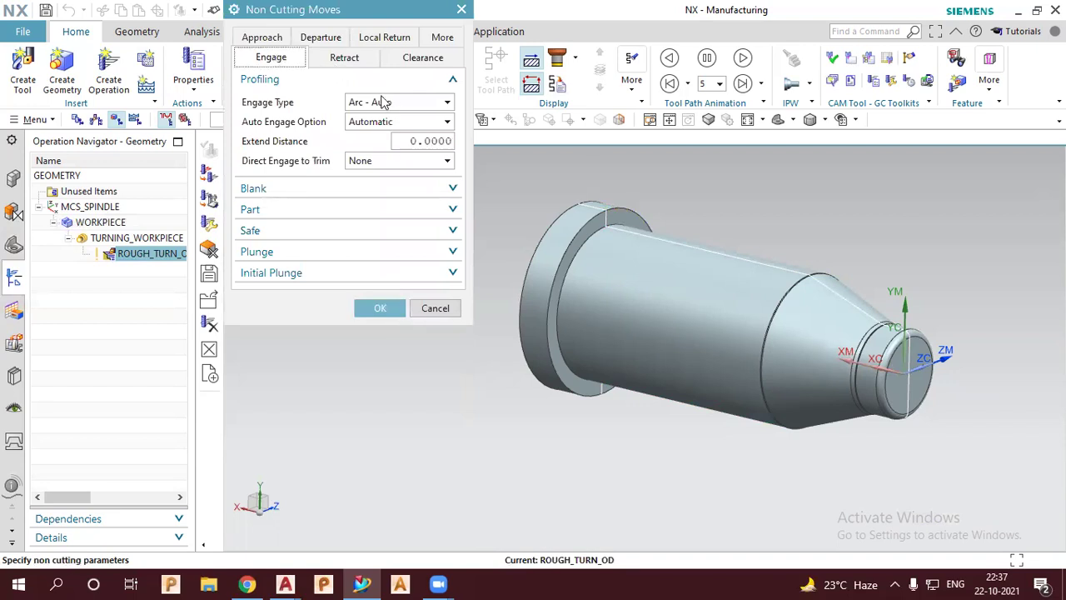
mouse_move(398, 101)
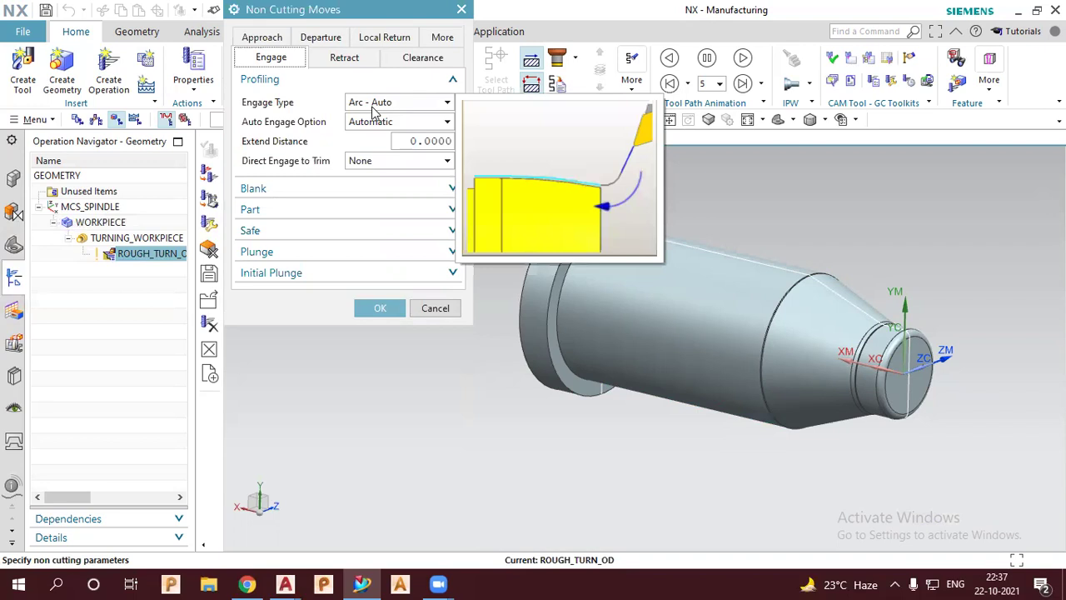
left_click(374, 106)
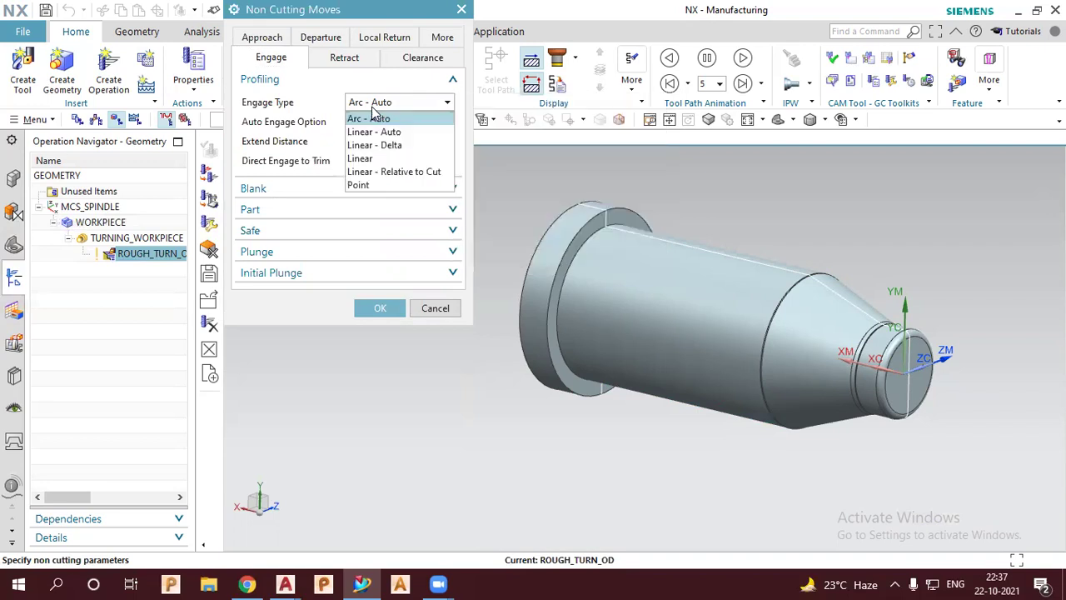
left_click(337, 60)
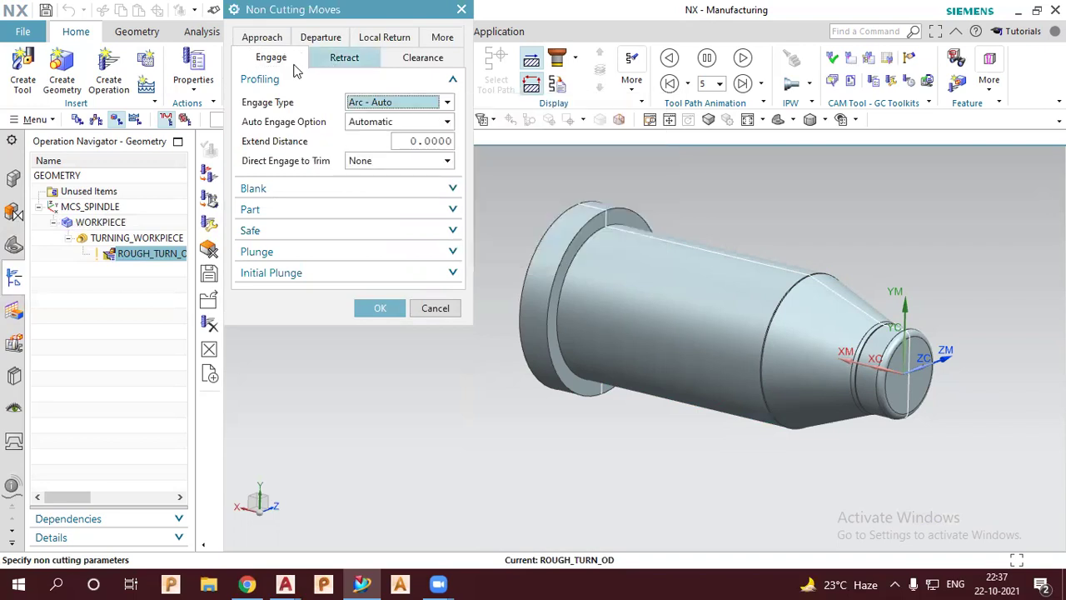
left_click(345, 65)
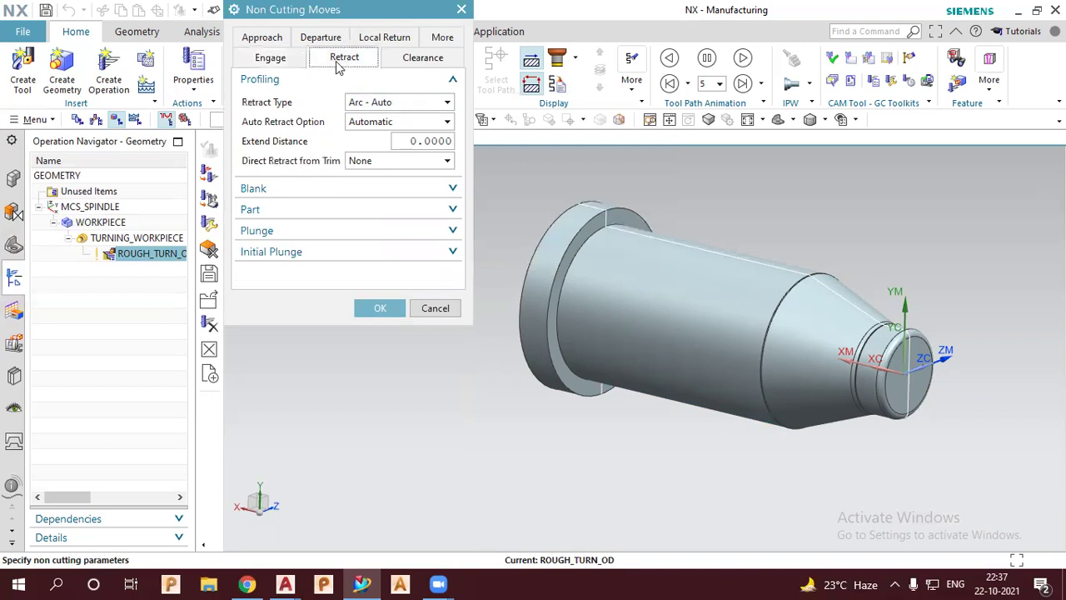
left_click(397, 66)
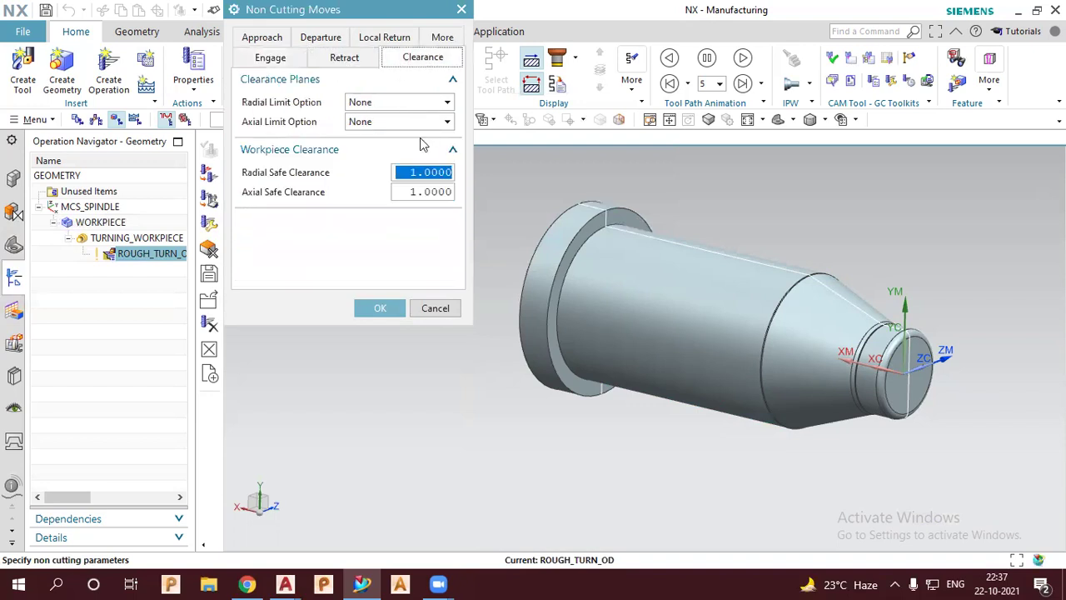
left_click(430, 188)
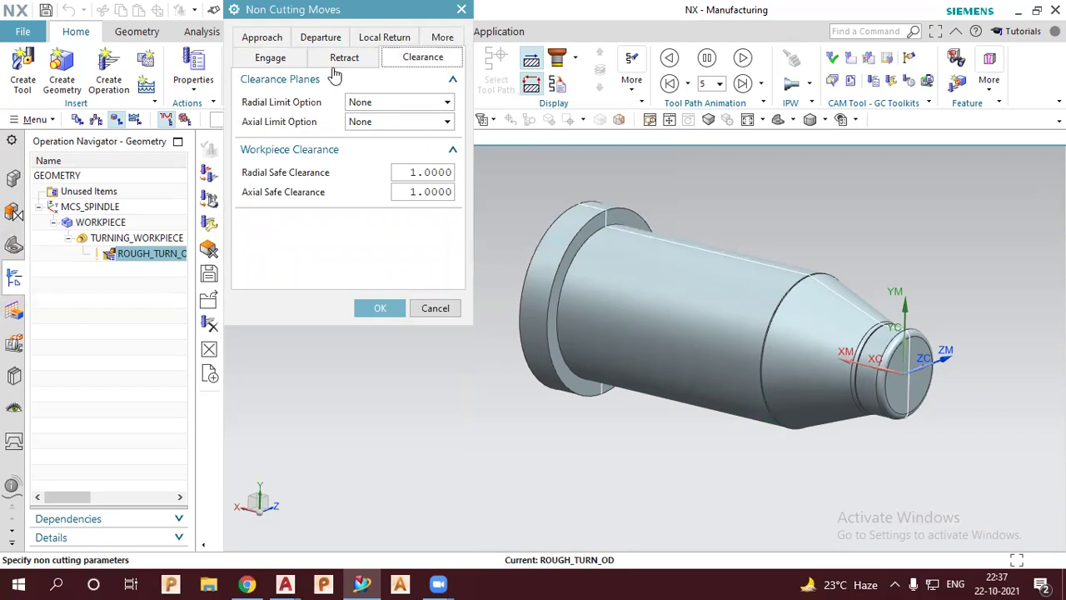
left_click(278, 38)
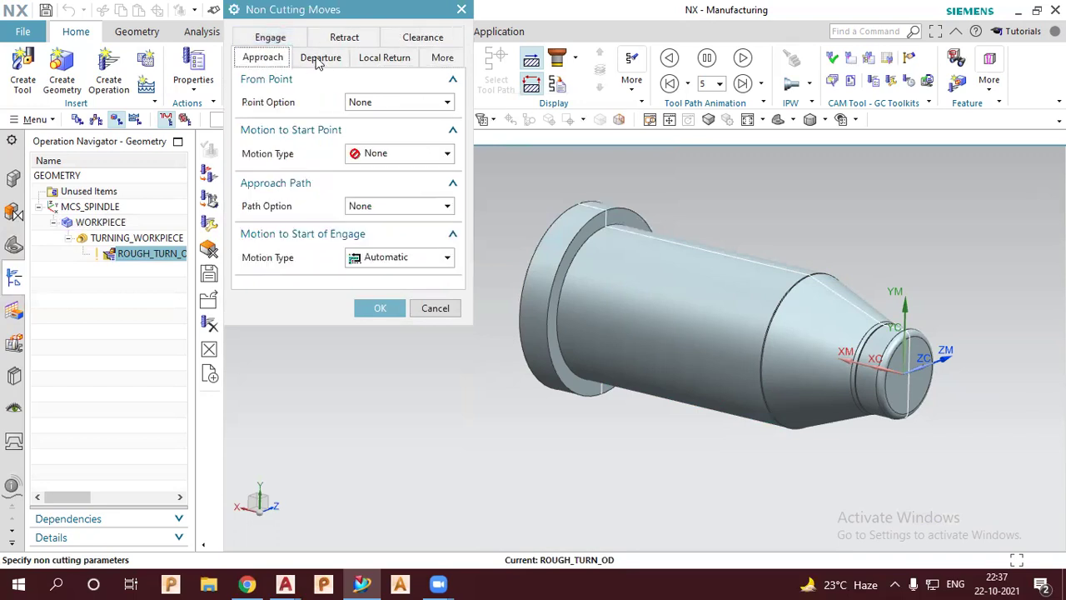
left_click(305, 51)
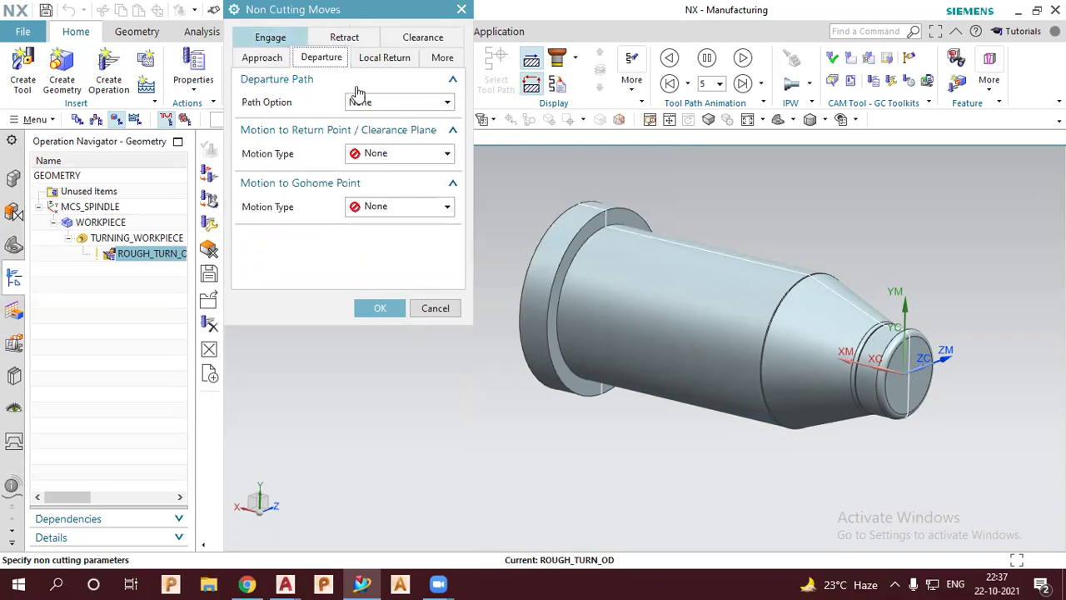
left_click(270, 37)
left_click(380, 308)
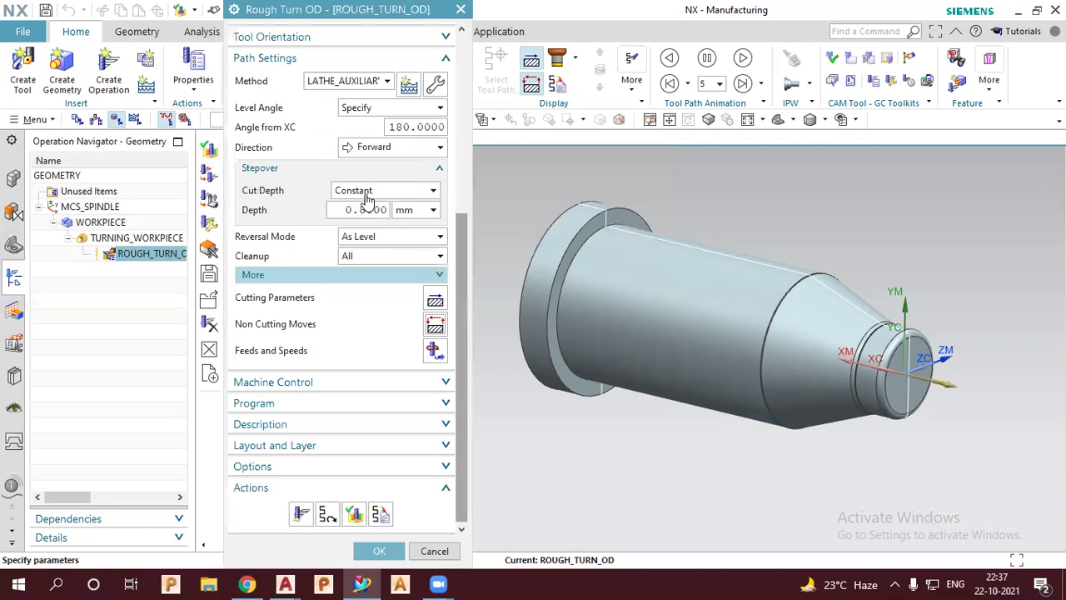
- Edit the turning workpiece geometry, keeping the Part Spun Outline on Automatic
scroll(367, 198, "up", 3)
scroll(373, 198, "up", 3)
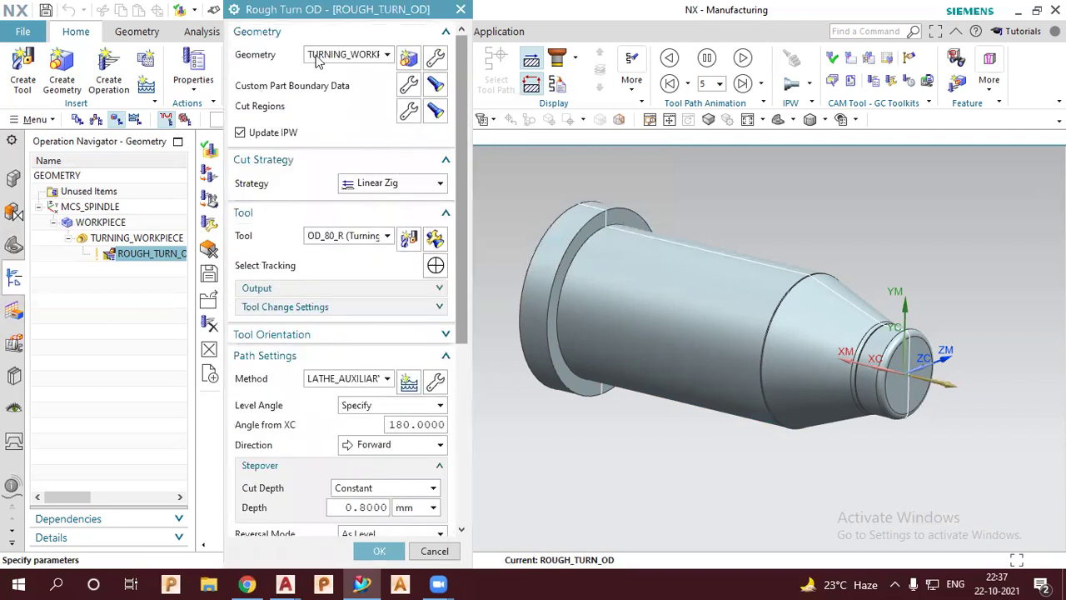
left_click(433, 60)
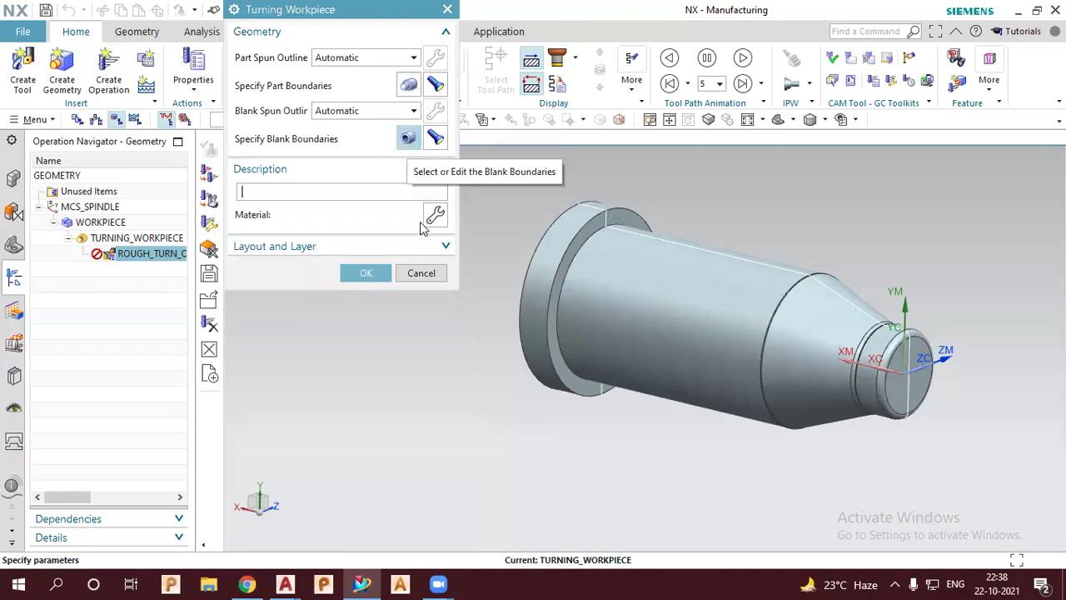
left_click(398, 65)
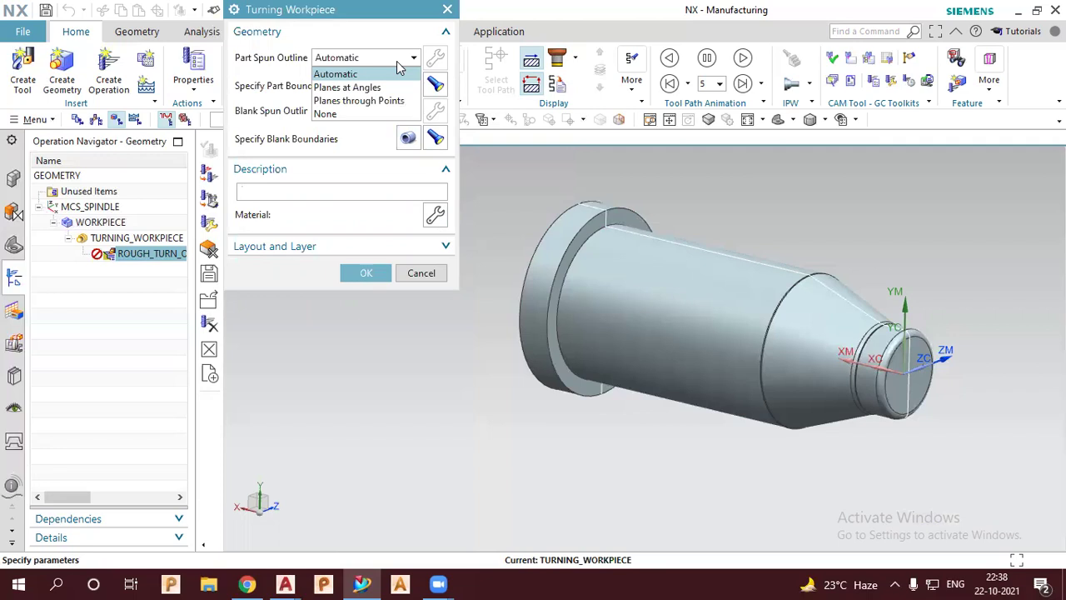
left_click(434, 86)
left_click(434, 85)
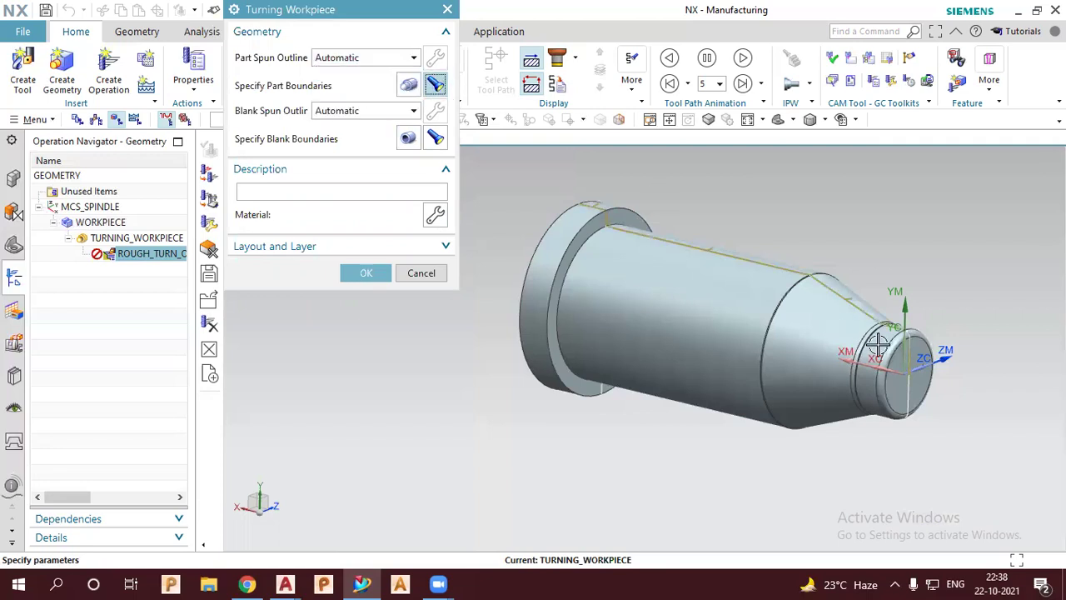
scroll(880, 350, "up", 2)
scroll(933, 345, "up", 1)
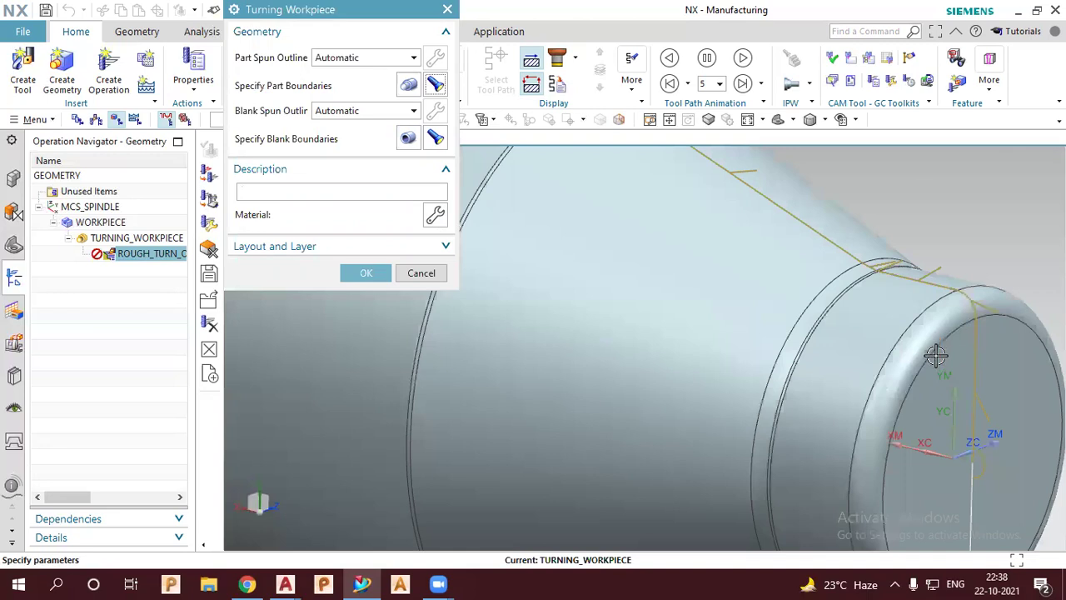
scroll(934, 348, "down", 3)
- Specify the punch's part boundaries and inspect the regenerated roughing passes
left_click(408, 86)
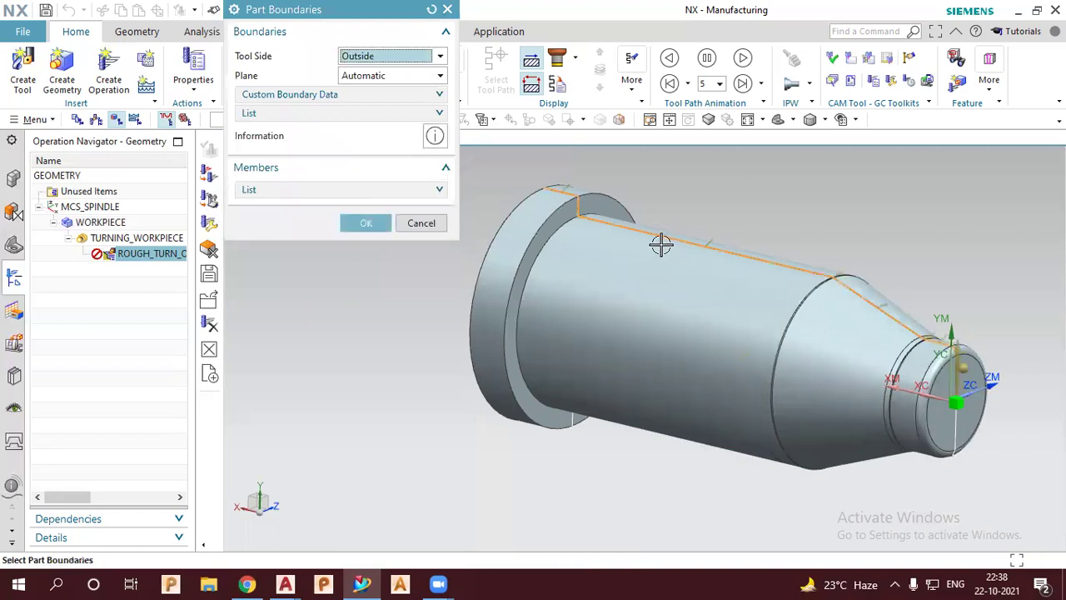
mouse_move(668, 283)
middle_mouse_down()
mouse_move(717, 288)
mouse_move(685, 275)
mouse_move(727, 291)
mouse_move(680, 278)
middle_mouse_up()
middle_click(680, 278)
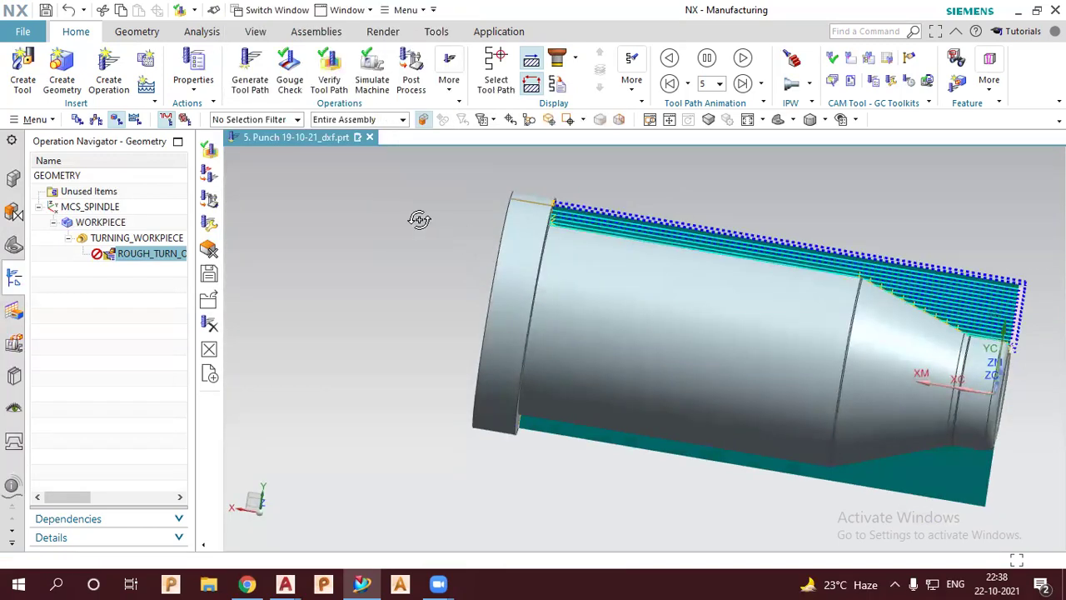
middle_click_drag(422, 236, 420, 232)
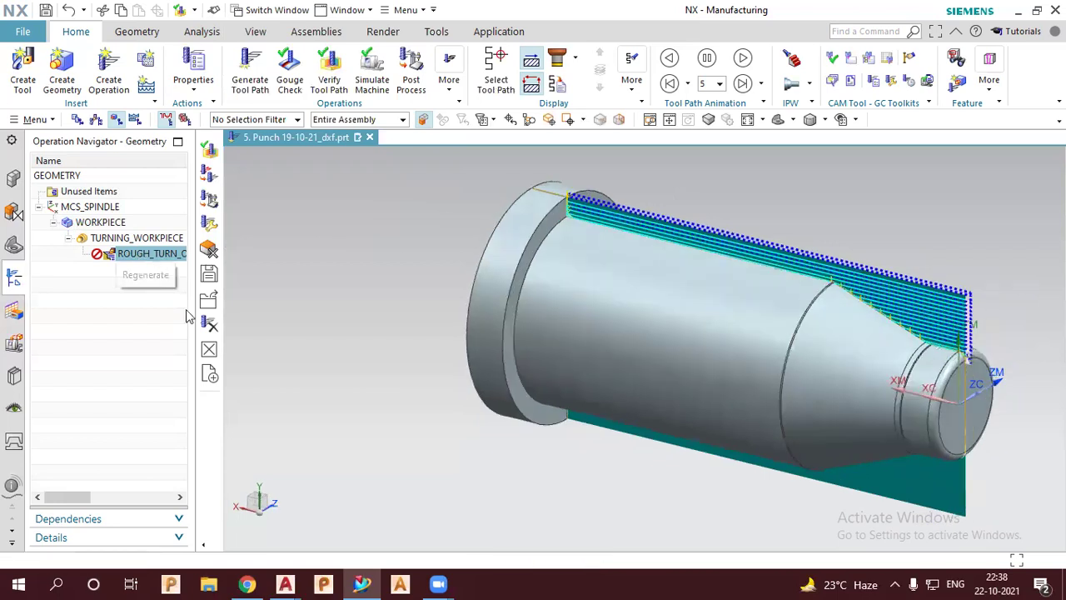
right_click(140, 256)
- Post-process ROUGH_TURN_OD with LATHE_2_AXIS_TOOL_TIP, dismissing the out-of-date path warning
left_click(194, 359)
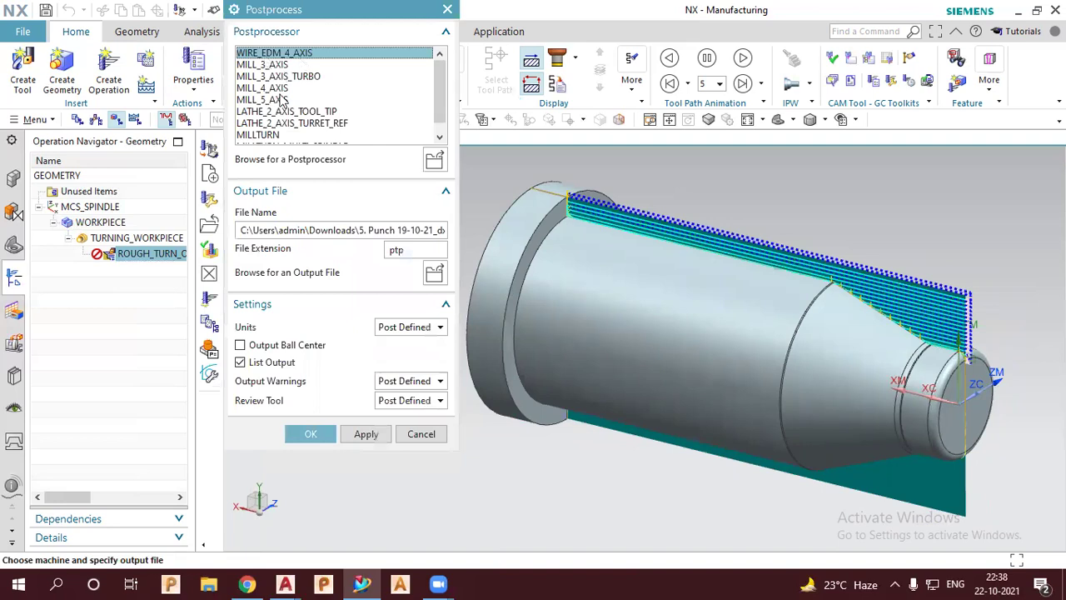
left_click(269, 114)
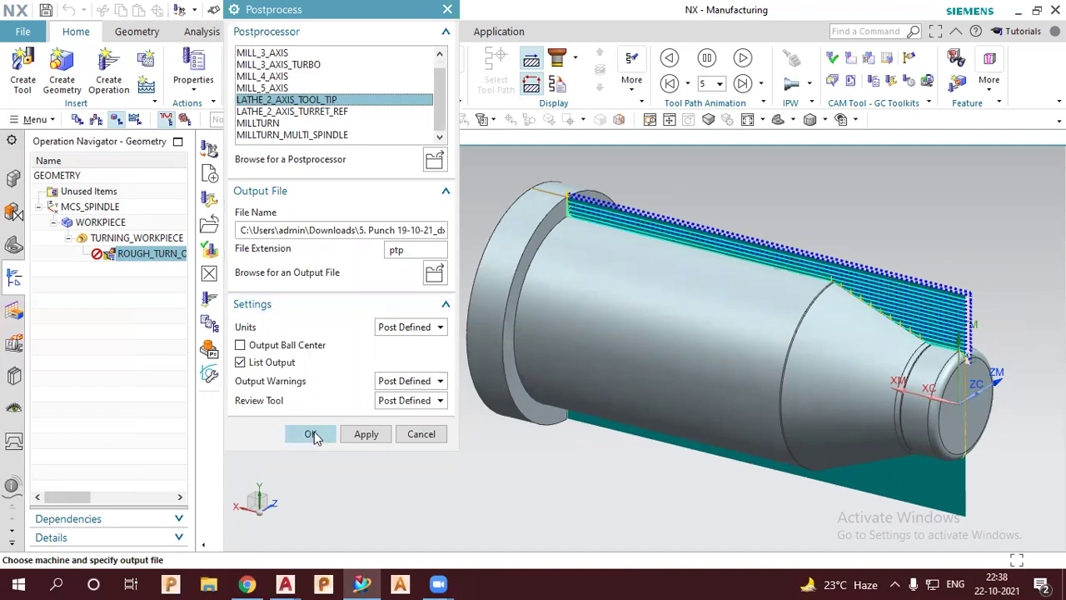
left_click(314, 438)
left_click(423, 332)
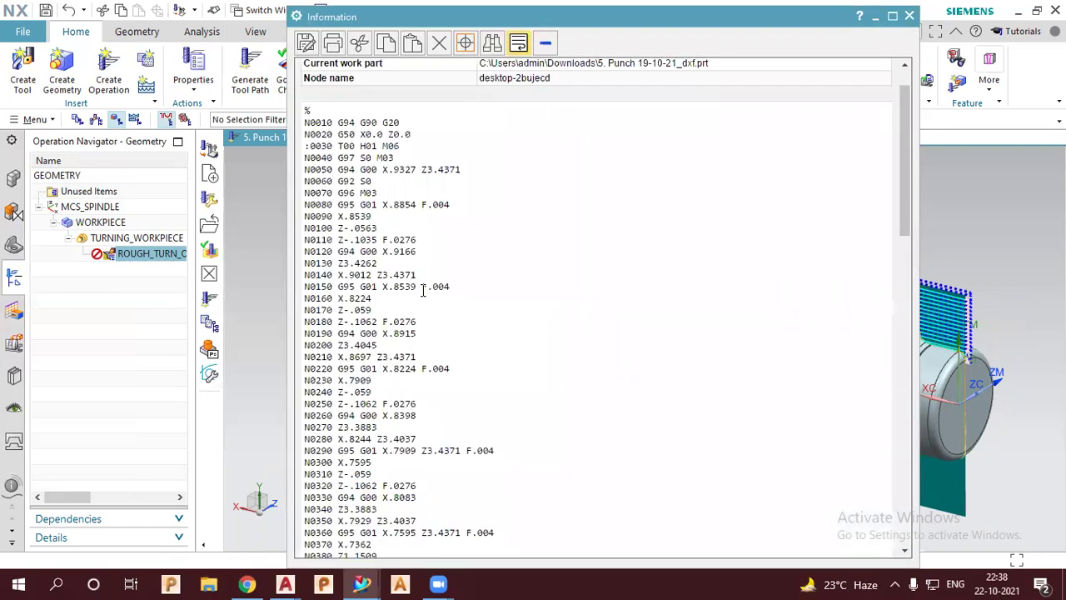
- Review the generated G-code listing, move its window aside, then close it
scroll(423, 289, "down", 7)
scroll(425, 297, "down", 10)
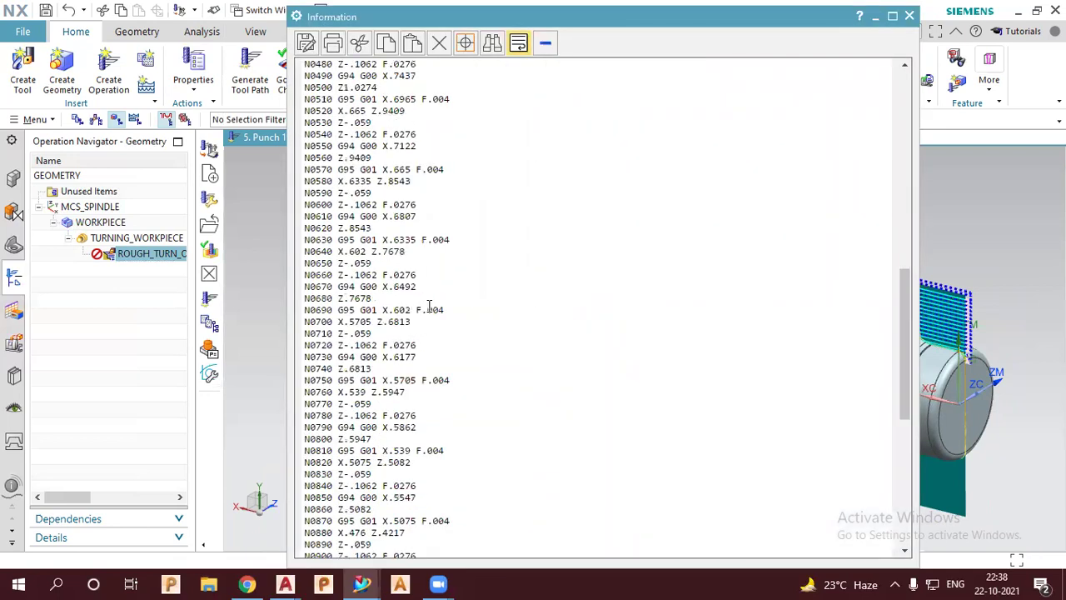
scroll(429, 308, "down", 12)
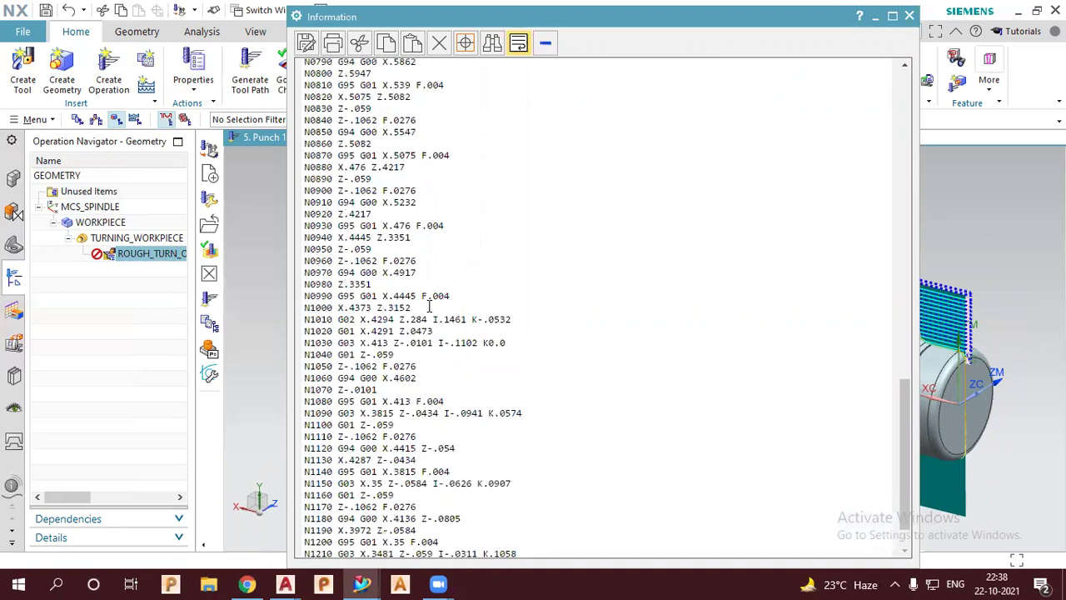
scroll(429, 306, "up", 9)
scroll(429, 306, "up", 10)
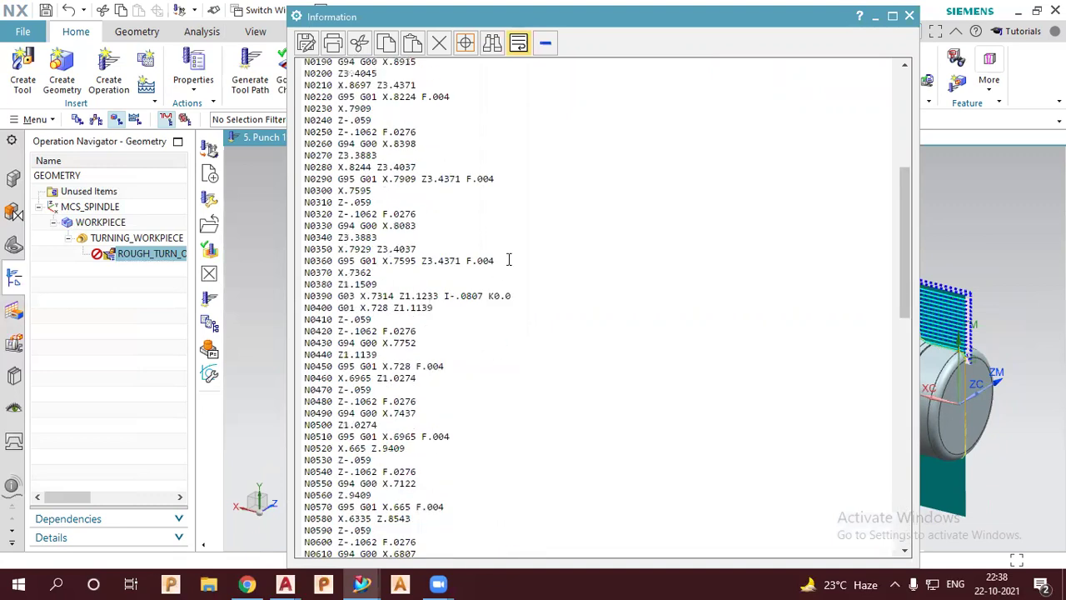
scroll(509, 260, "up", 3)
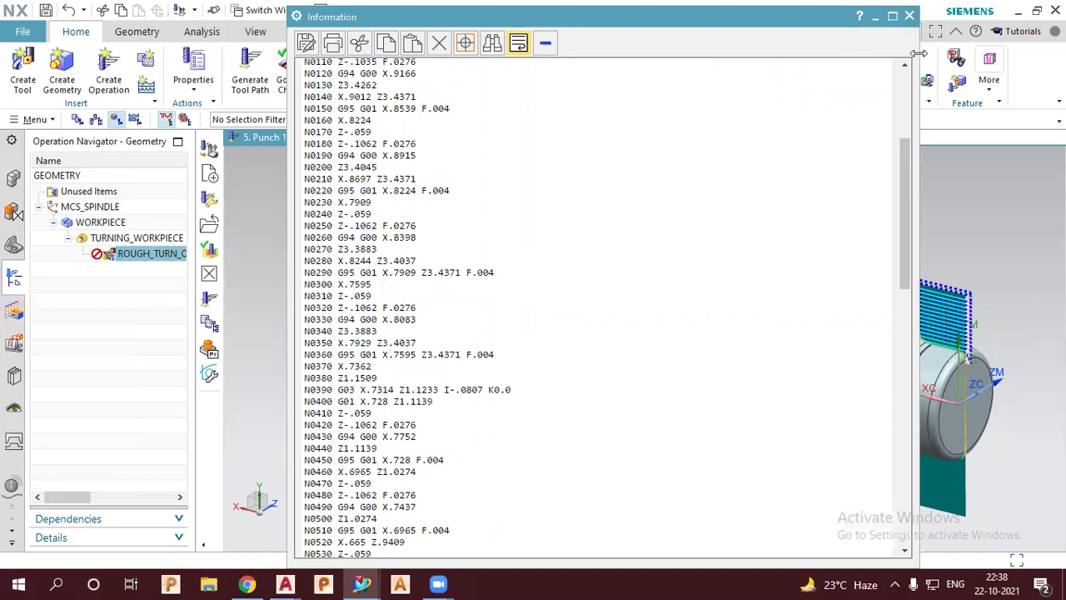
left_click_drag(918, 53, 526, 37)
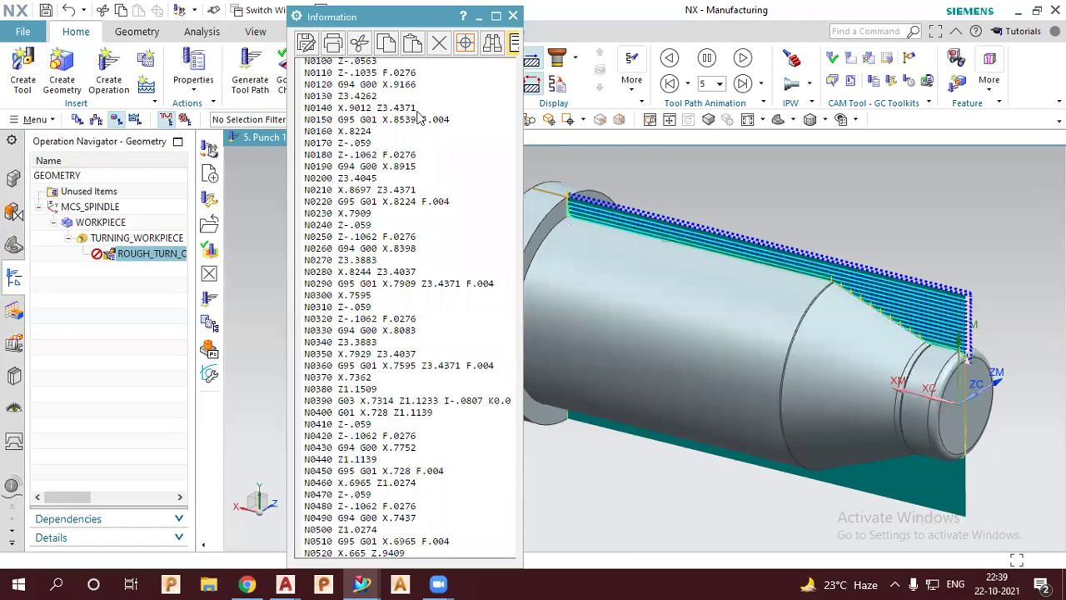
left_click_drag(445, 24, 403, 89)
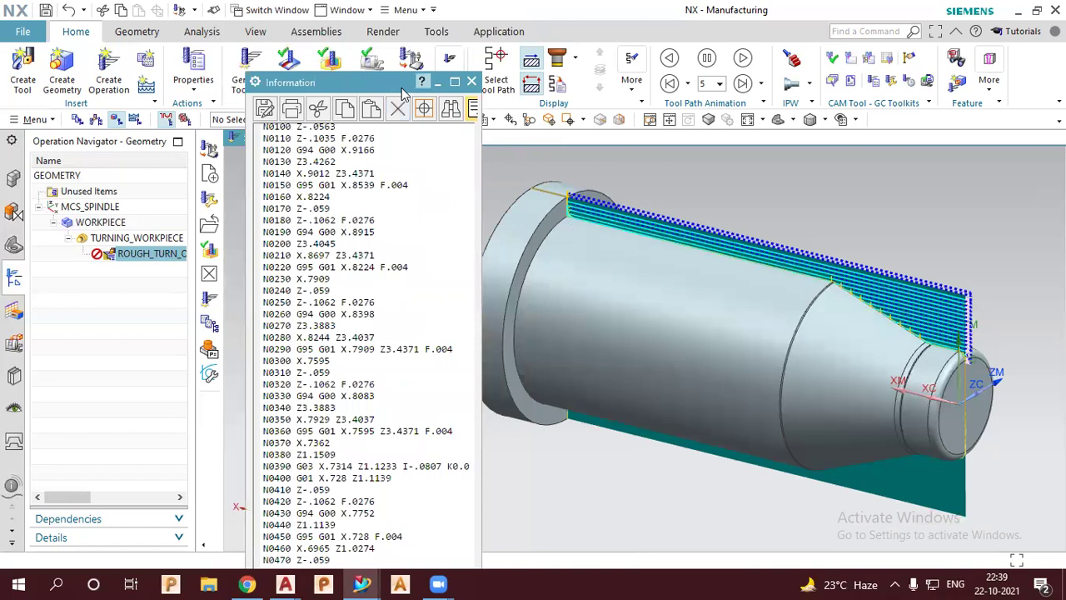
scroll(762, 241, "down", 2)
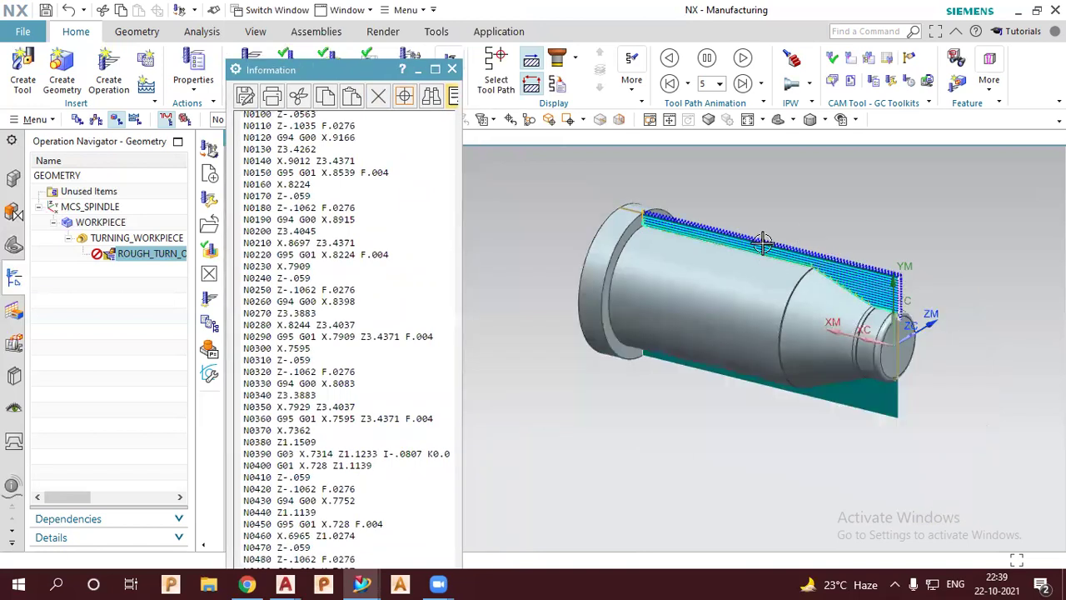
scroll(758, 237, "up", 3)
scroll(733, 233, "down", 1)
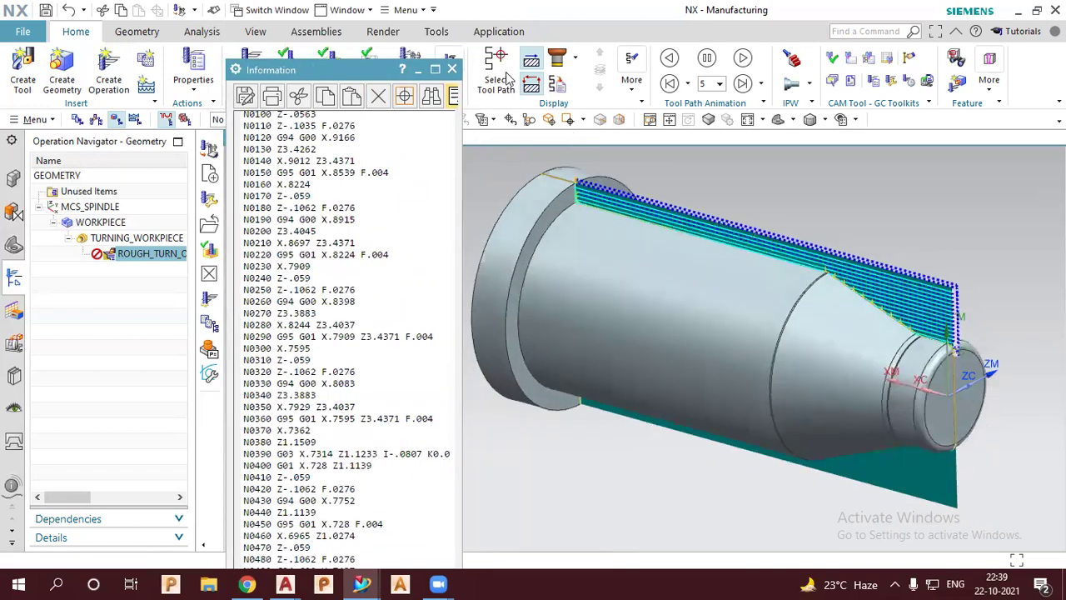
left_click(450, 70)
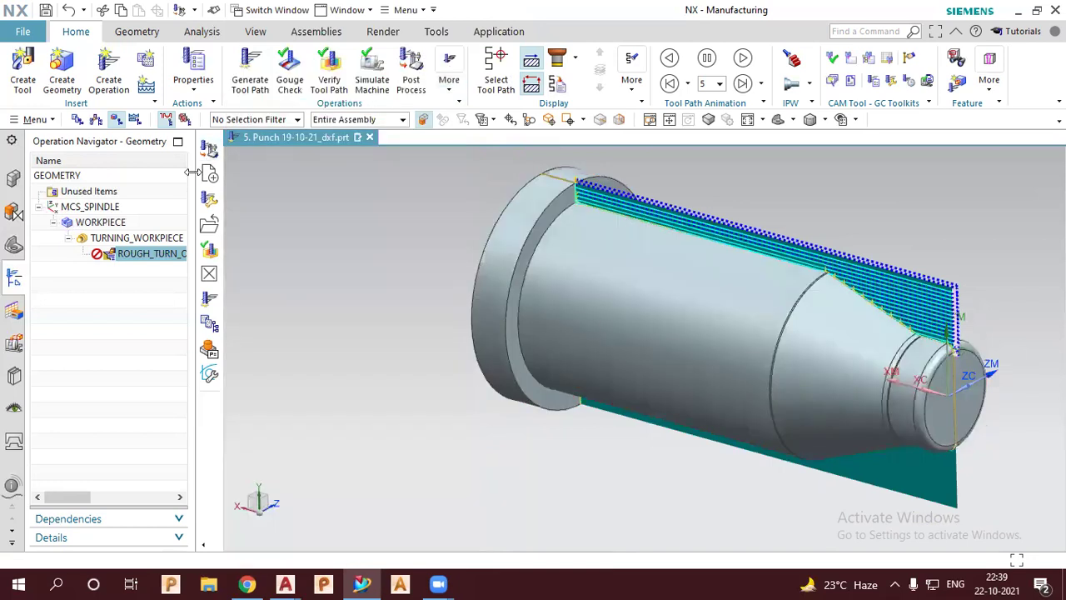
- Change the ROUGH_TURN_OD operation's Reversal Mode to Inverse and accept the edit
left_click_drag(191, 172, 279, 193)
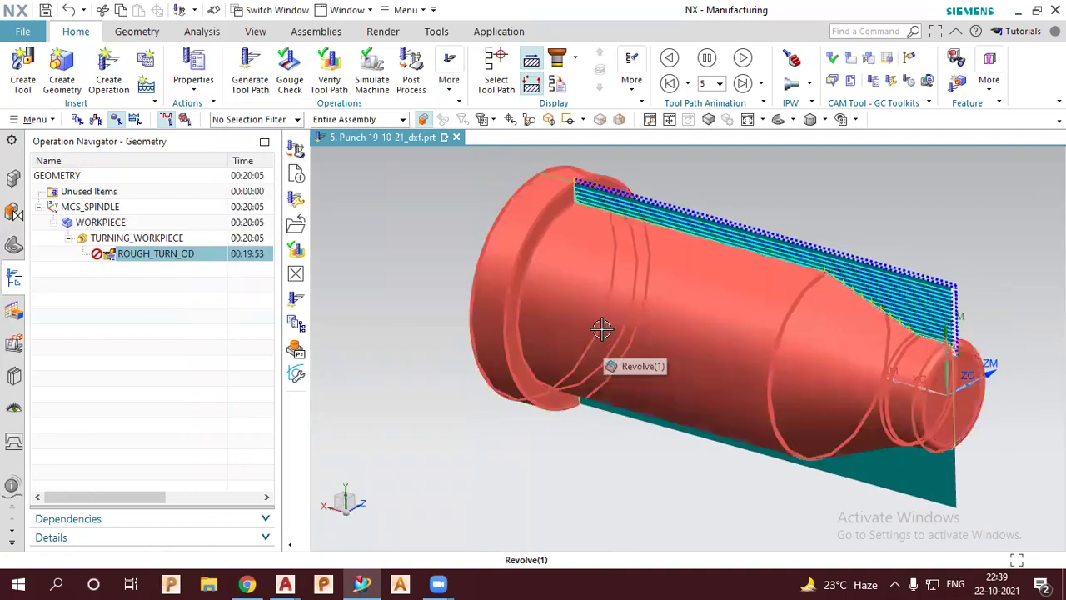
right_click(178, 270)
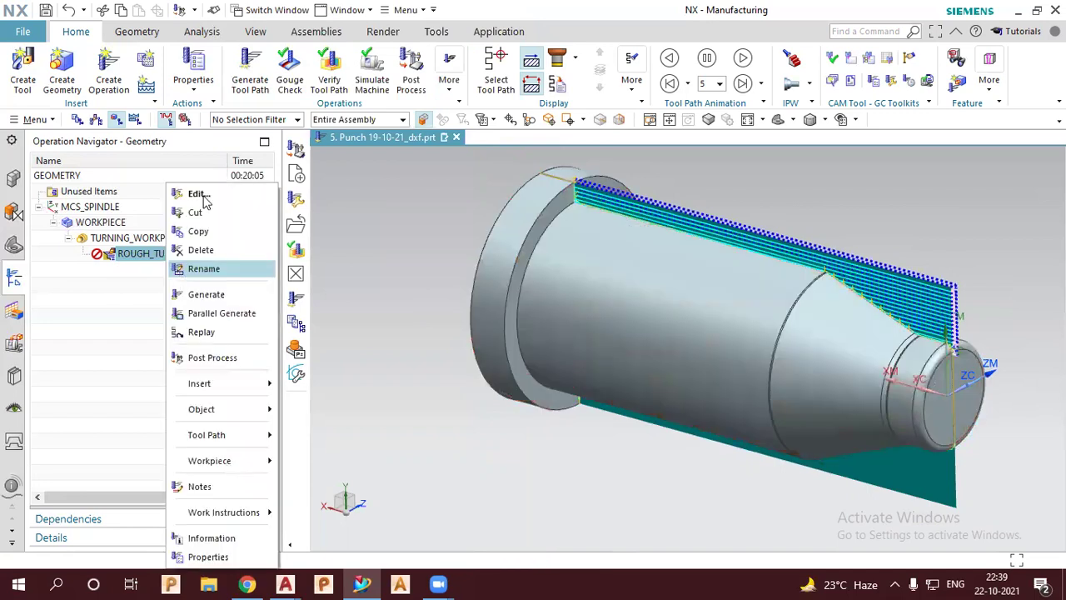
left_click(200, 195)
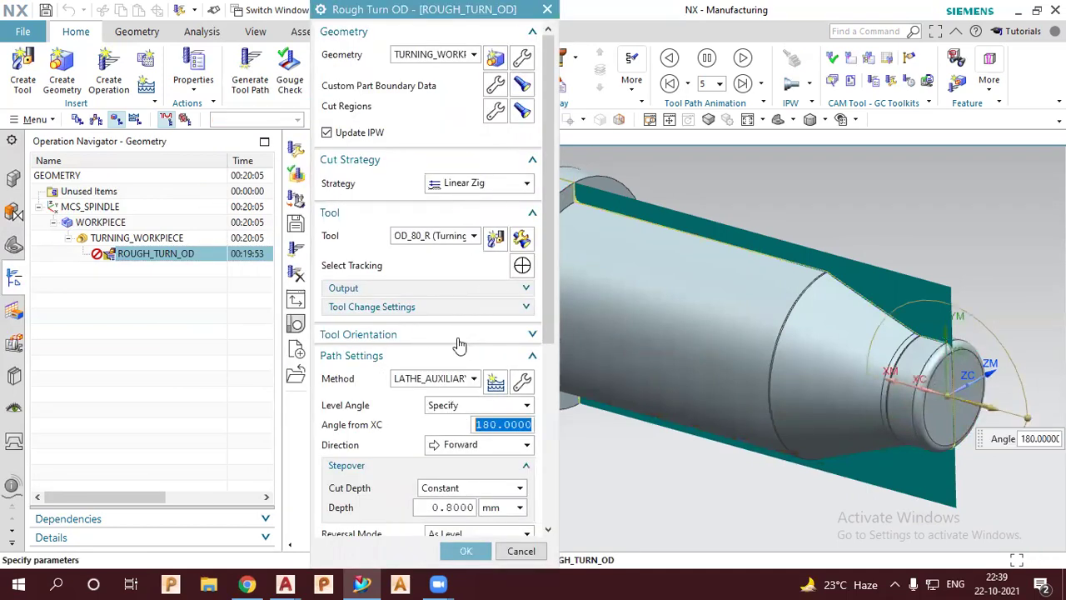
scroll(462, 350, "down", 3)
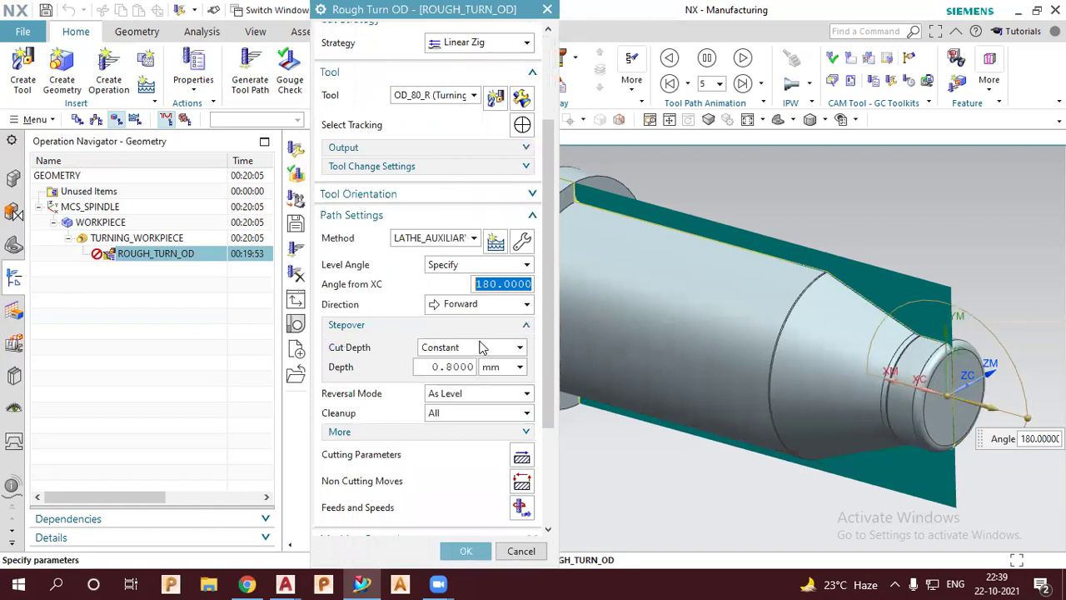
left_click(486, 395)
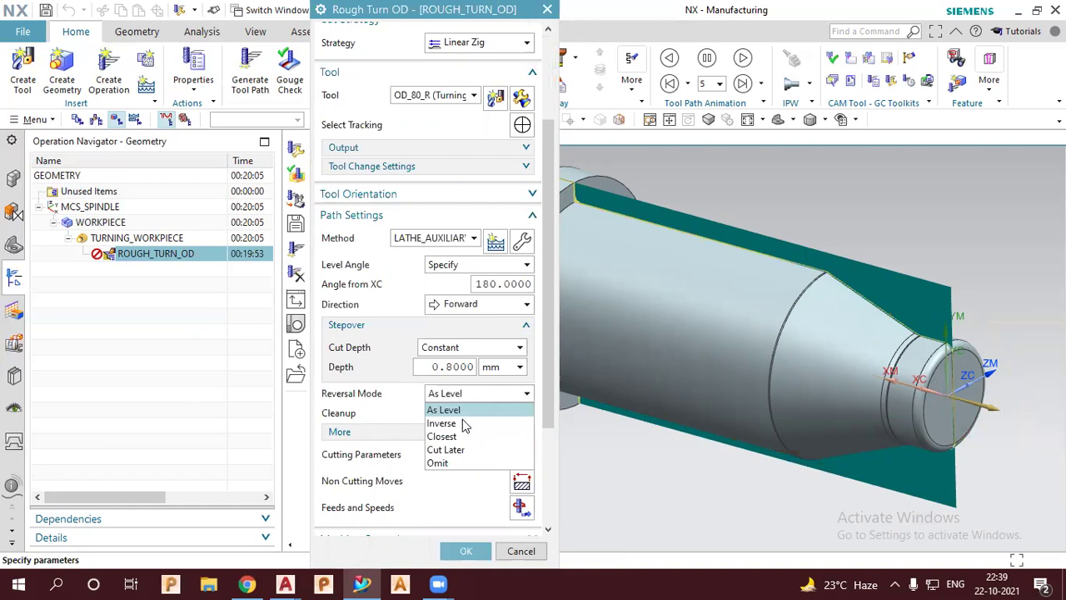
left_click(463, 424)
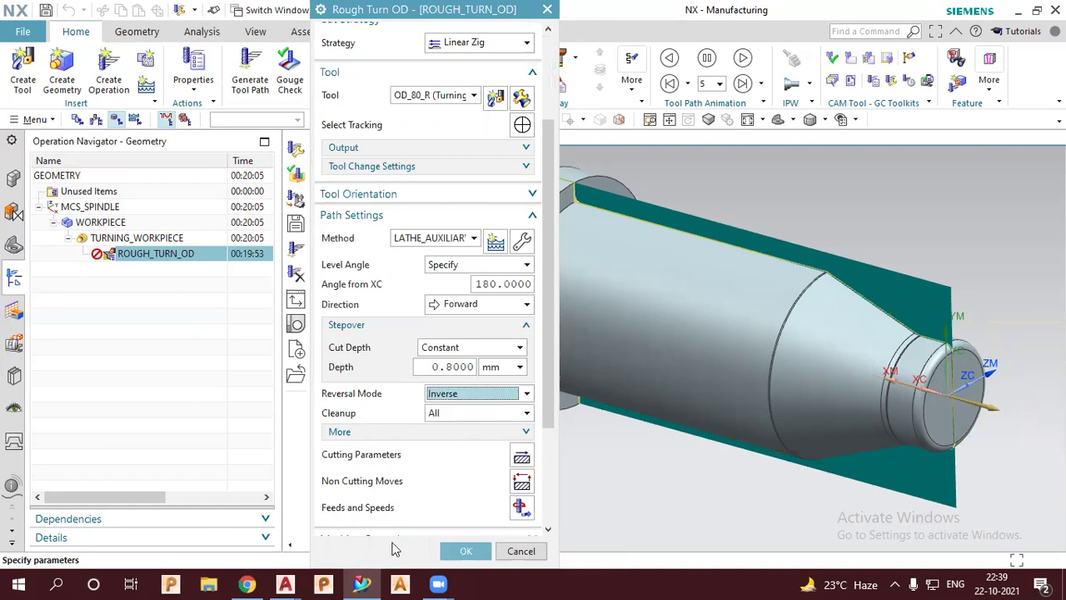
scroll(397, 533, "down", 3)
left_click(387, 514)
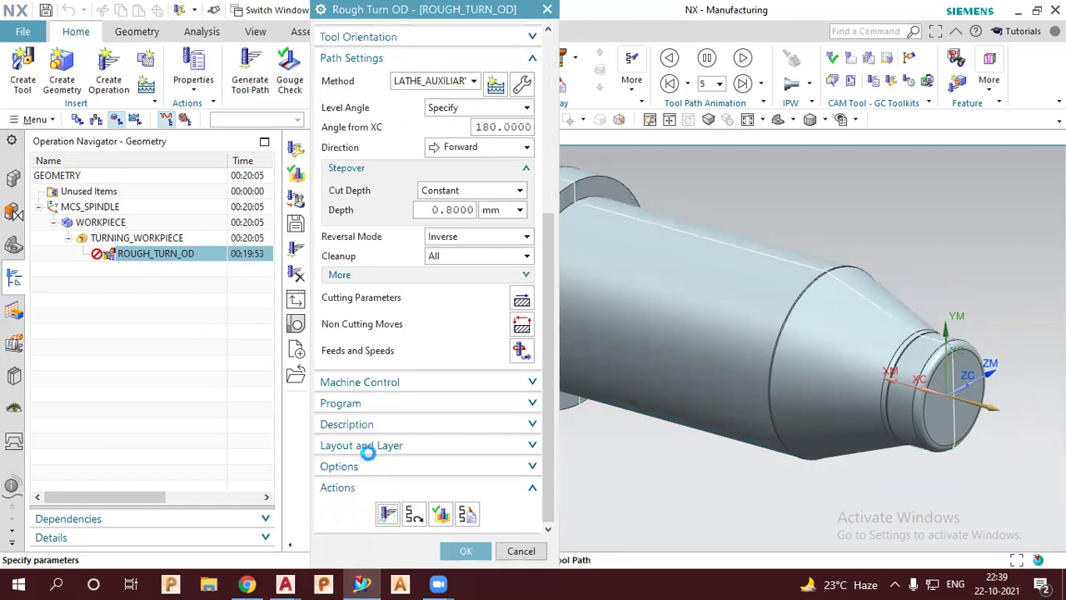
middle_click(365, 451)
- Reopen ROUGH_TURN_OD and launch tool path verification for it
double_click(187, 250)
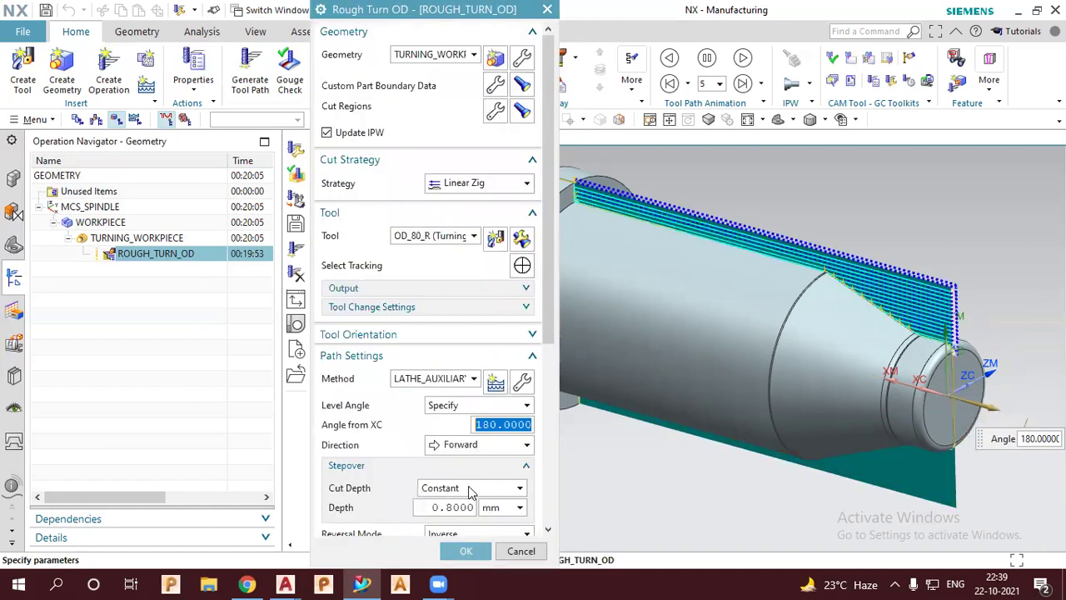
scroll(464, 491, "down", 3)
scroll(449, 517, "down", 3)
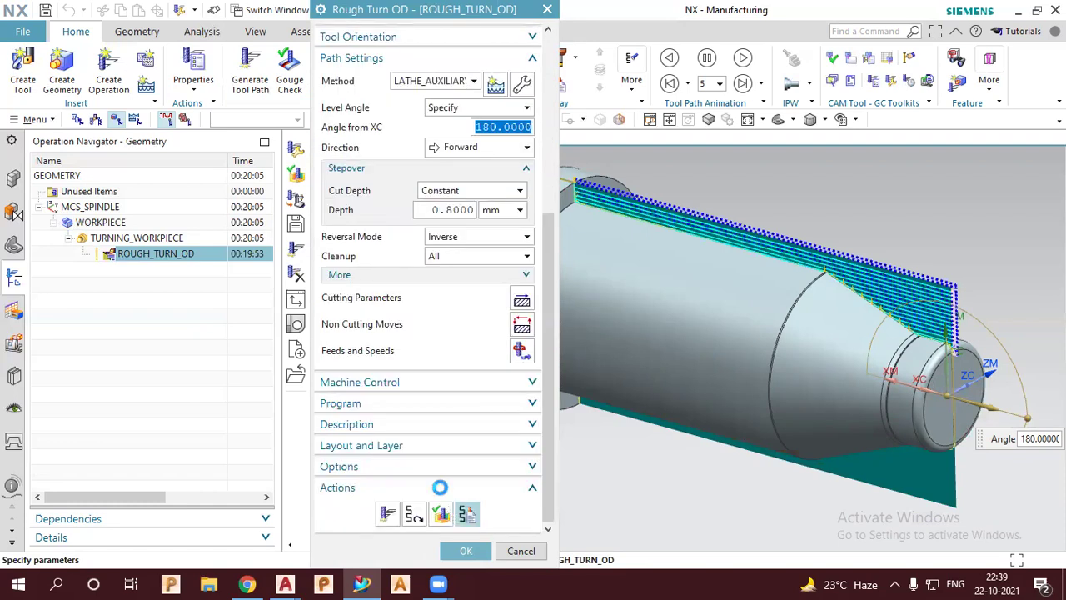
middle_click(435, 483)
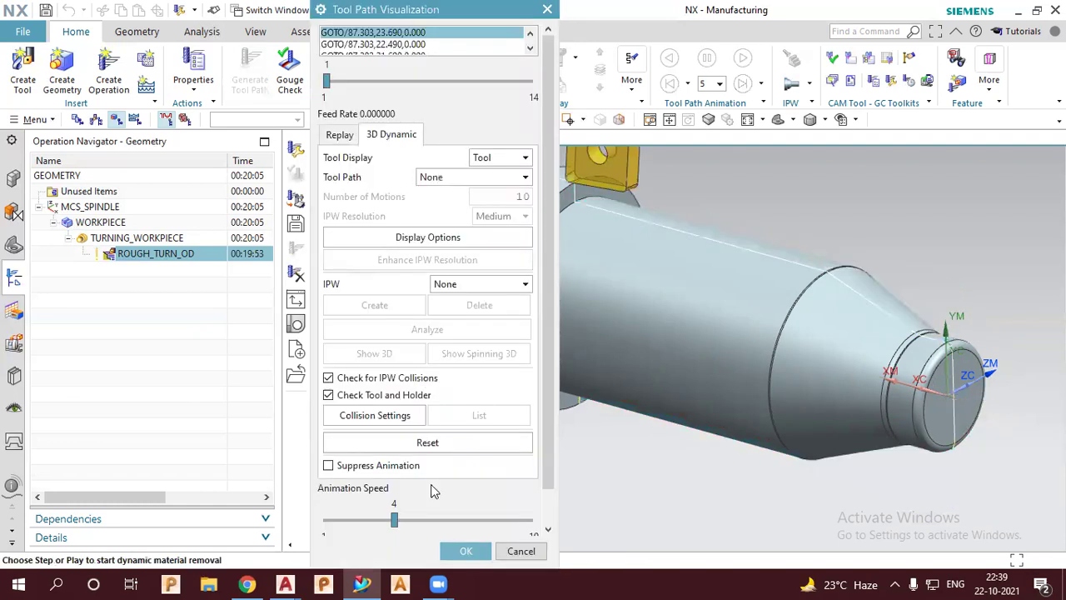
- Play the 3D material-removal simulation of the roughing pass, fitted to the whole part
scroll(434, 491, "down", 1)
left_click(422, 519)
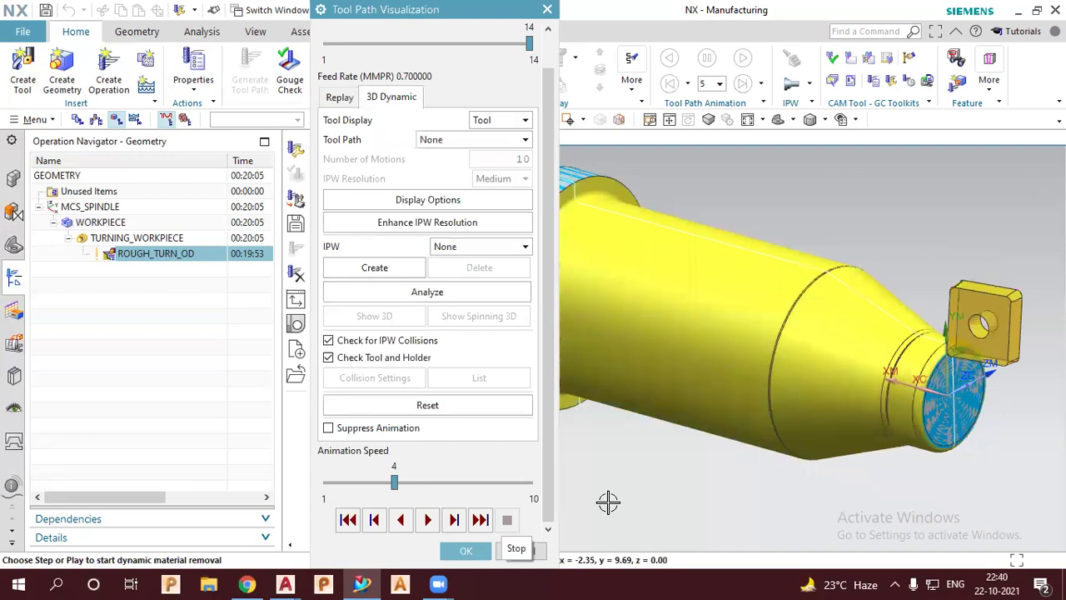
key("ctrl+f")
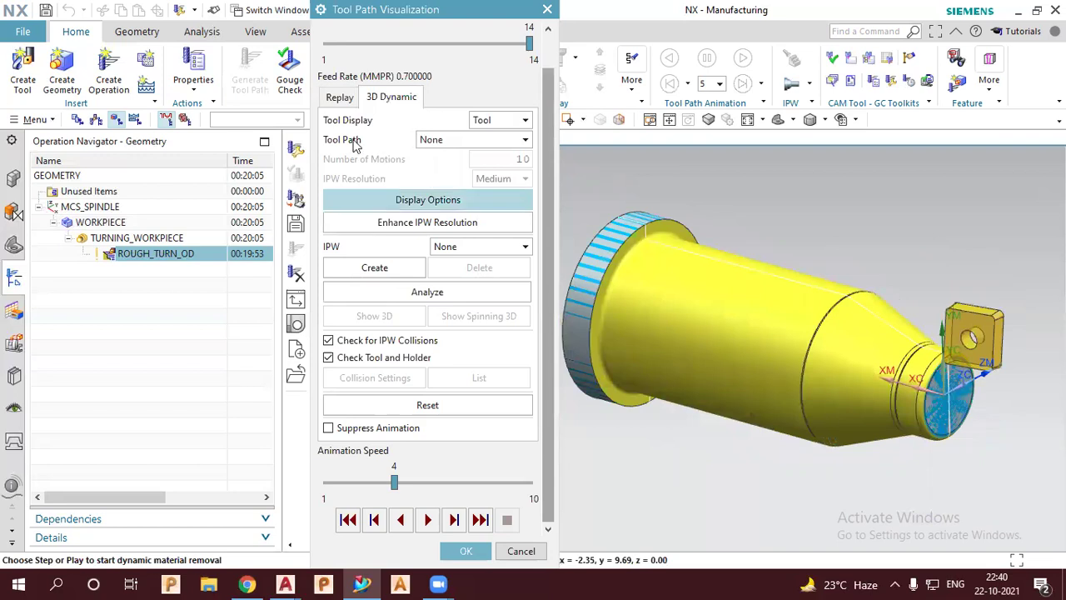
- Set the displayed tool path to All, then close the verification
left_click(431, 149)
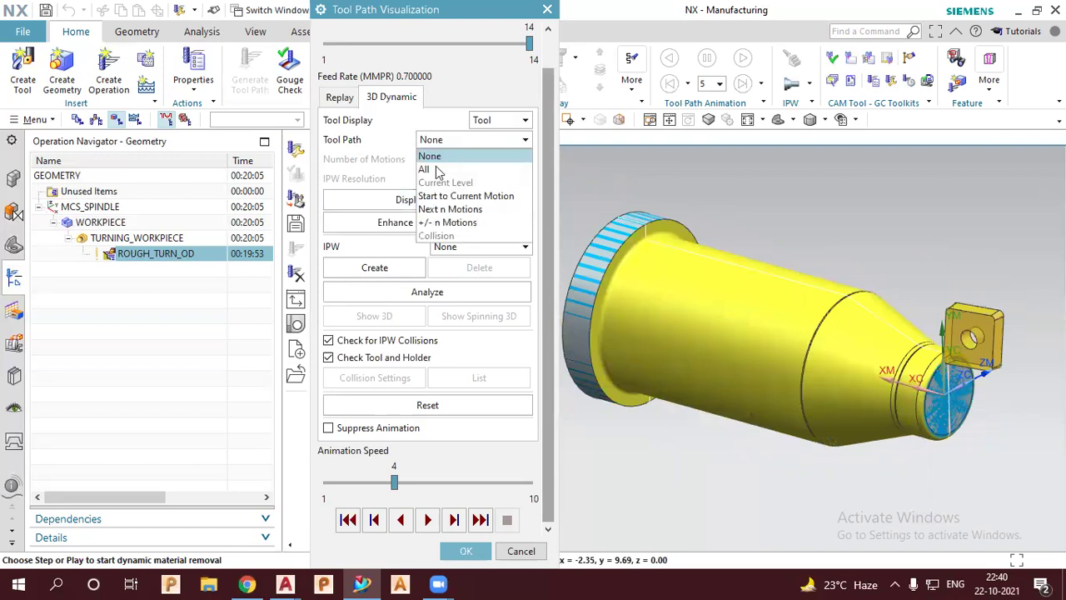
left_click(426, 170)
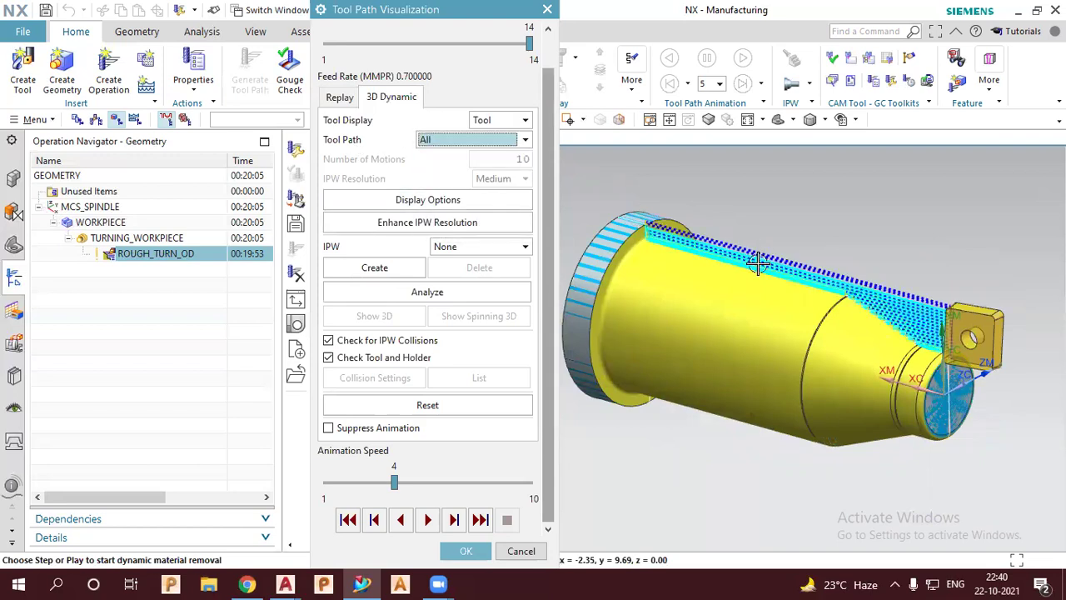
middle_click_drag(773, 239, 720, 251)
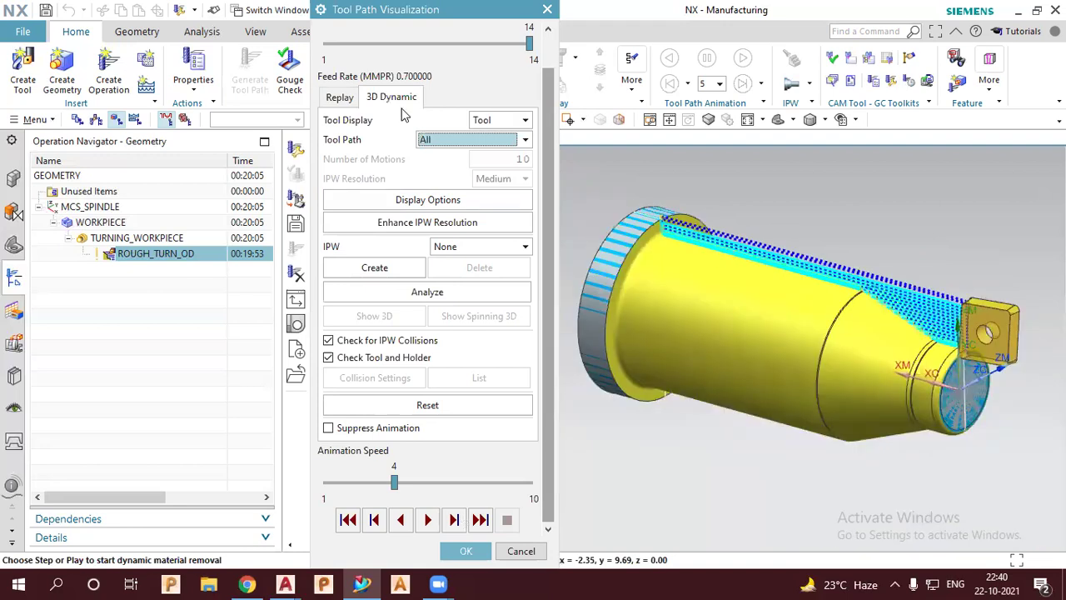
middle_click(903, 315)
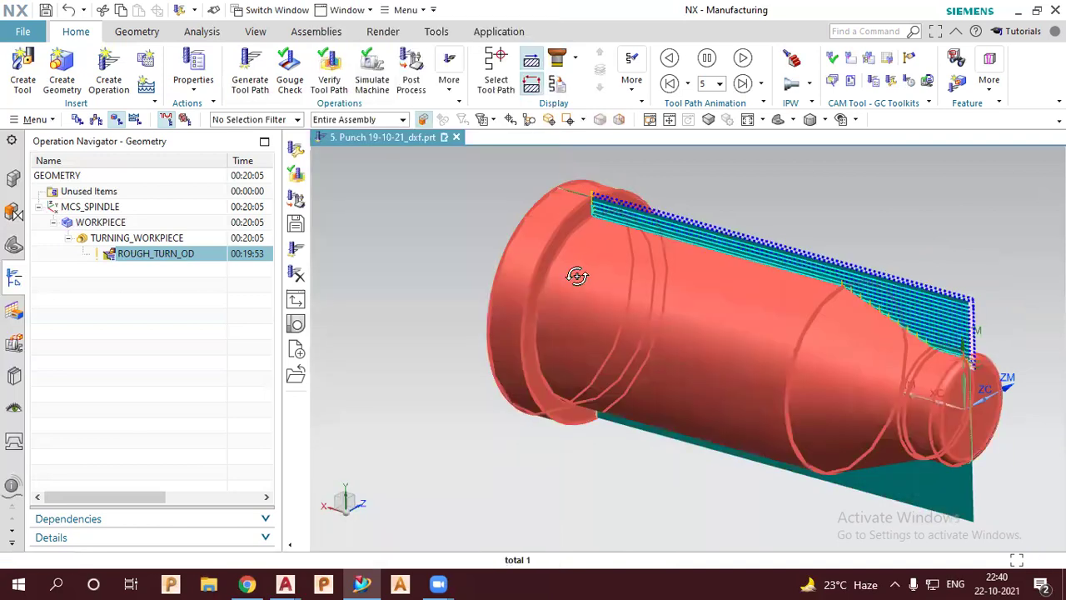
mouse_move(577, 275)
middle_mouse_down()
mouse_move(556, 304)
mouse_move(455, 300)
middle_mouse_up()
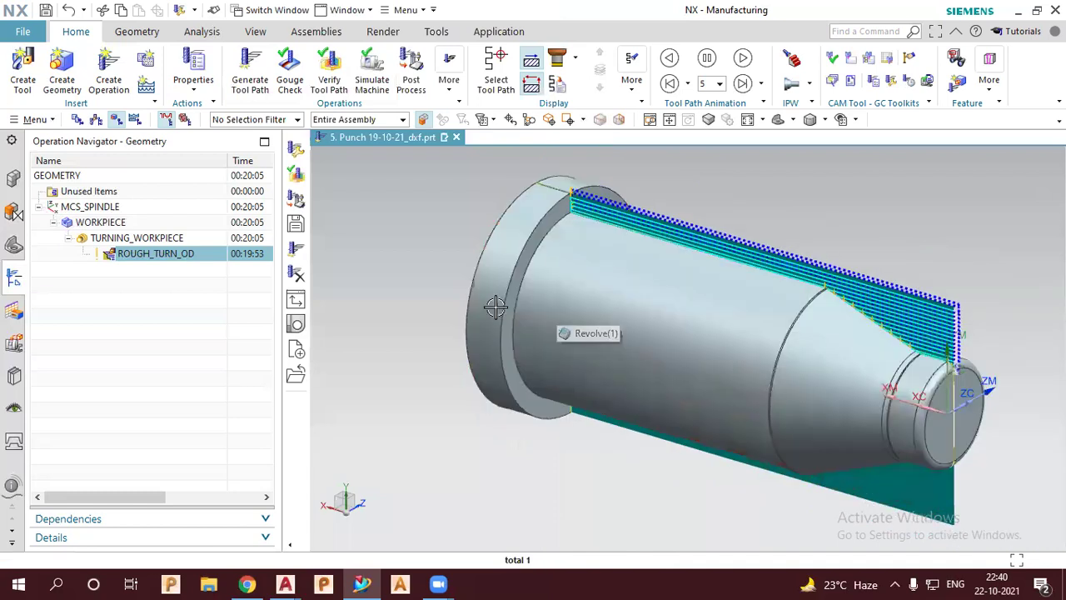
scroll(495, 307, "up", 2)
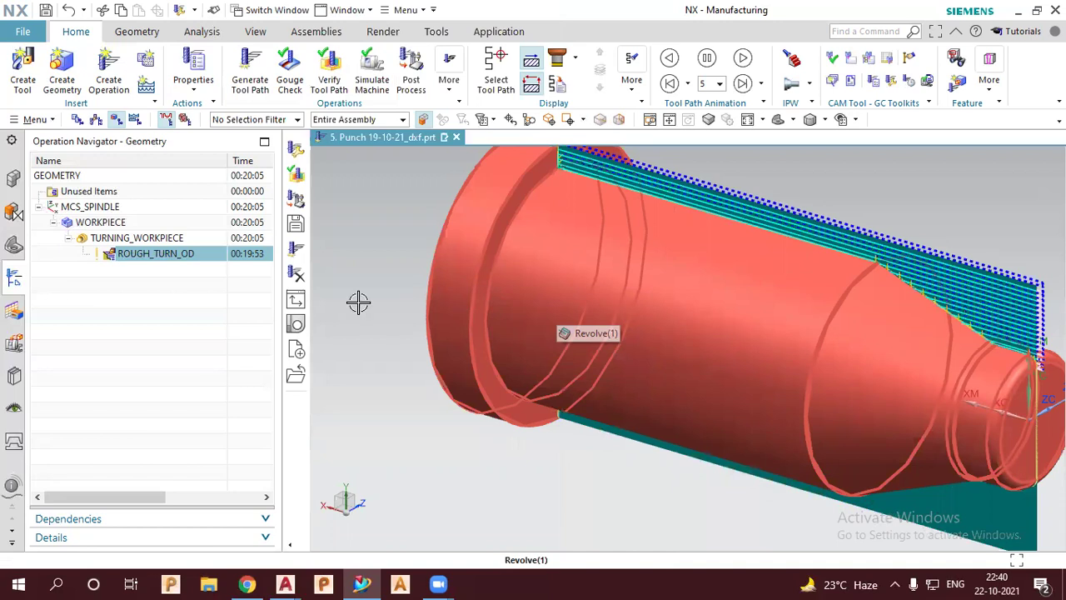
scroll(357, 334, "down", 2)
scroll(422, 176, "up", 1)
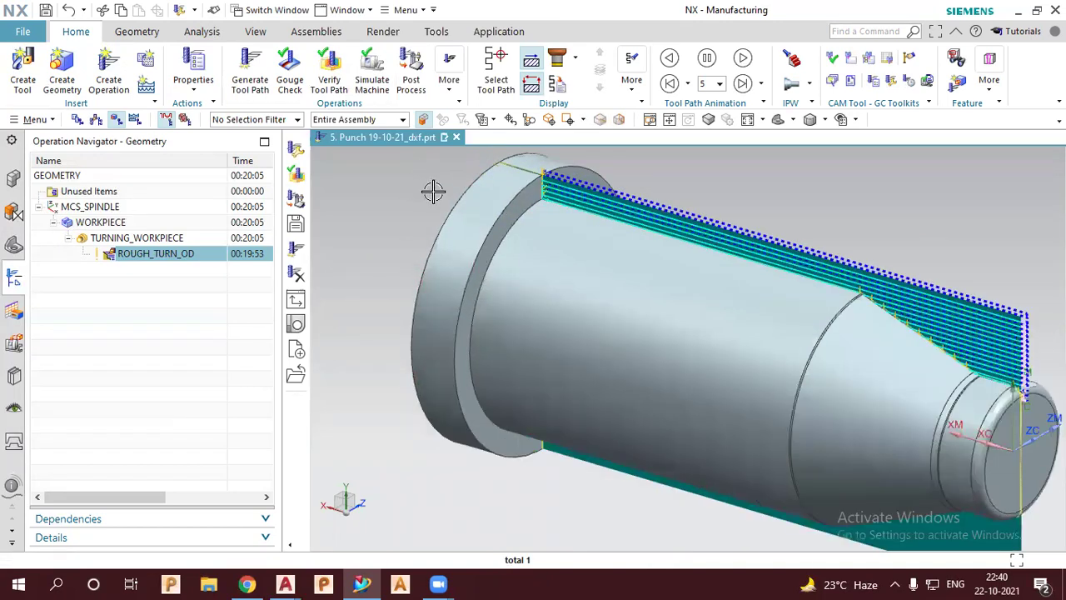
middle_click_drag(431, 191, 425, 193)
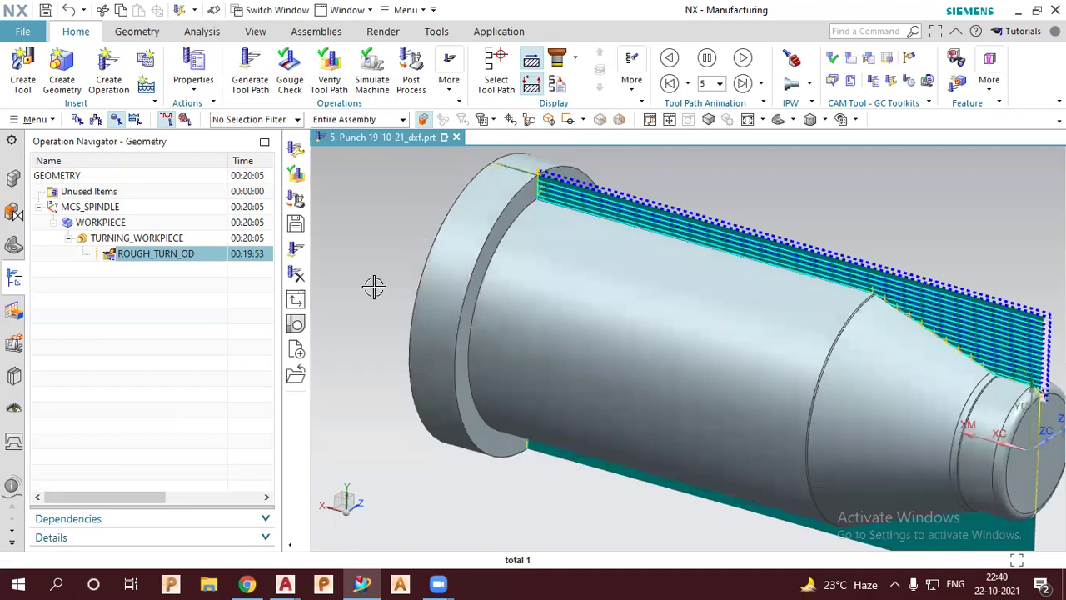
scroll(379, 279, "down", 1)
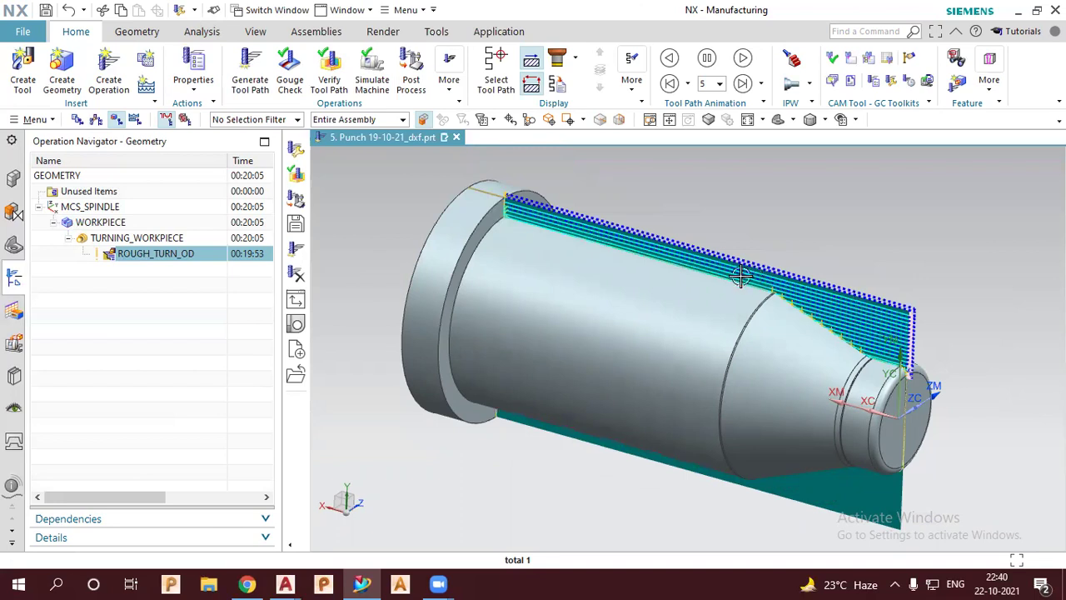
middle_click_drag(494, 363, 488, 367)
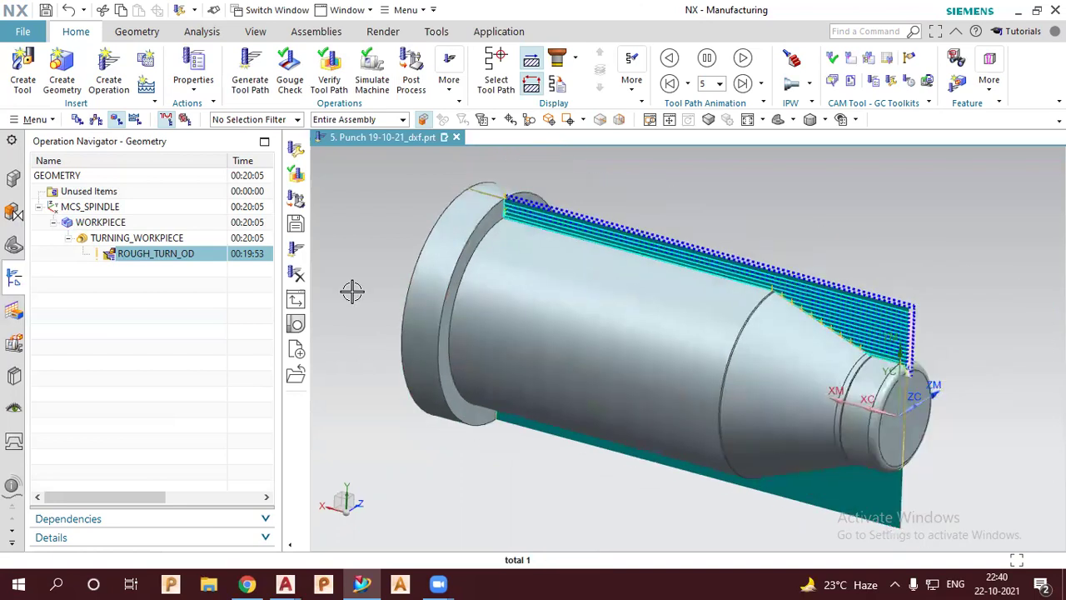
scroll(351, 291, "up", 1)
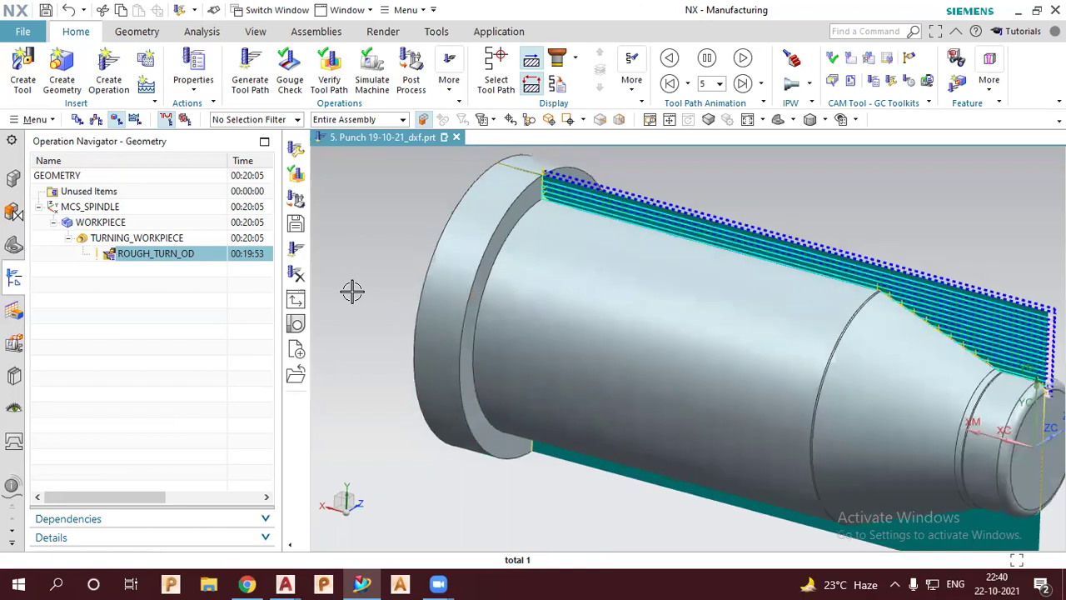
scroll(352, 291, "down", 1)
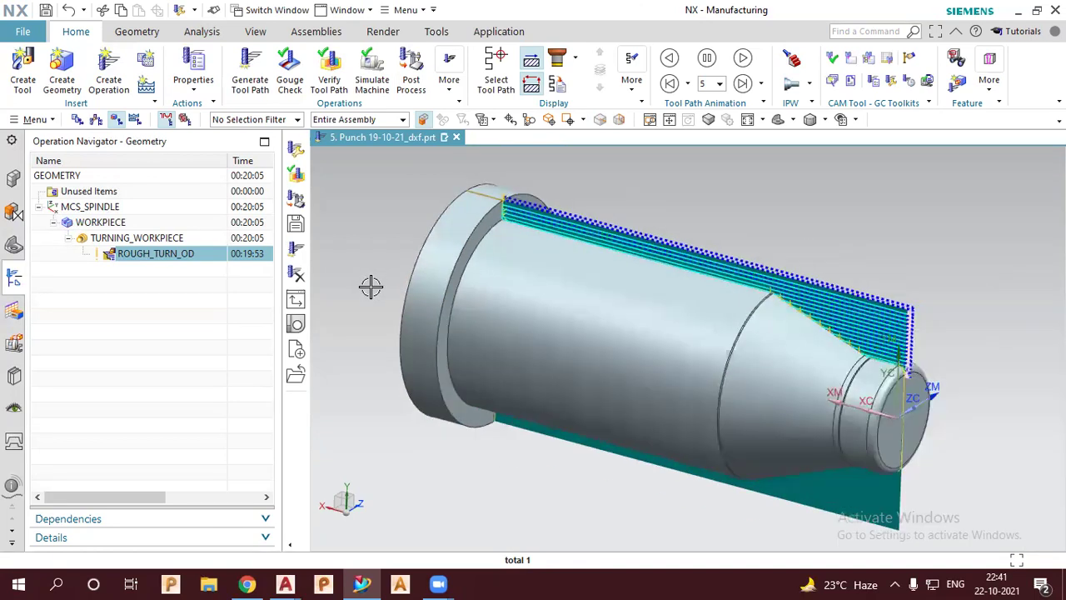
middle_click_drag(369, 295, 366, 292)
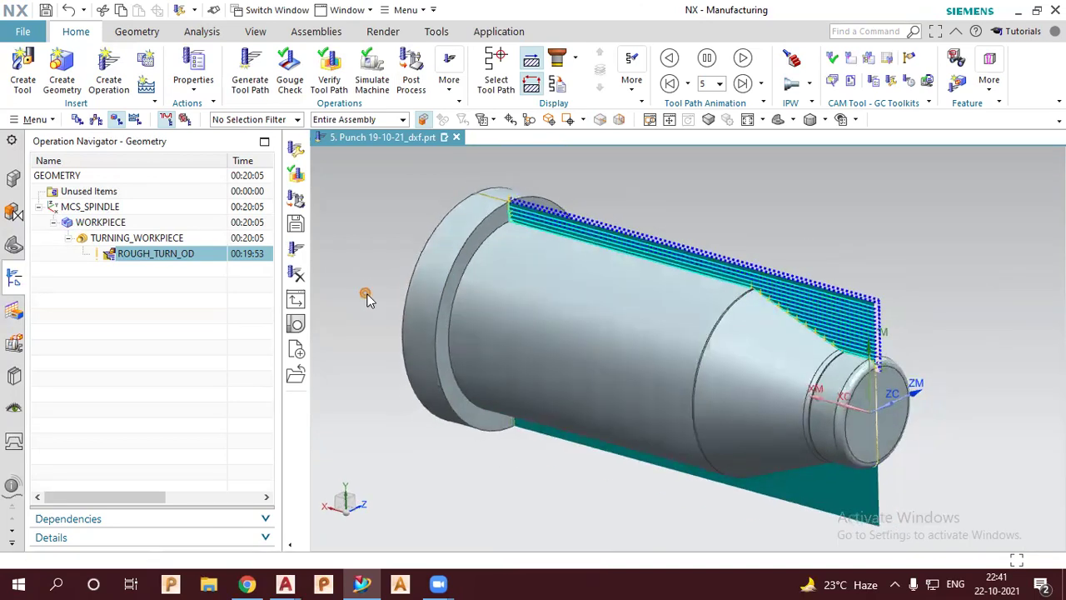
scroll(367, 289, "up", 1)
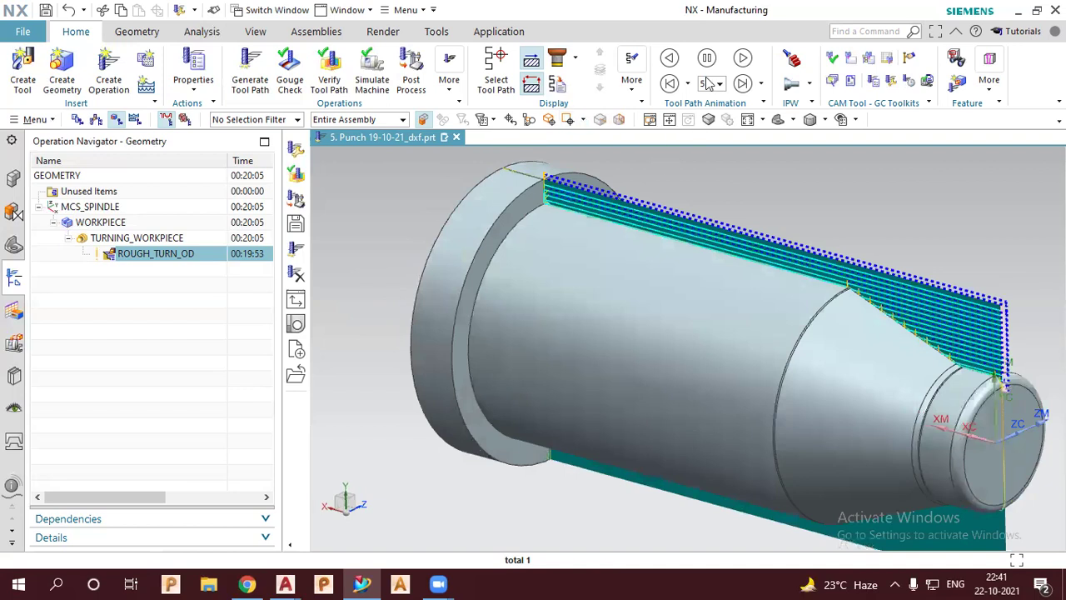